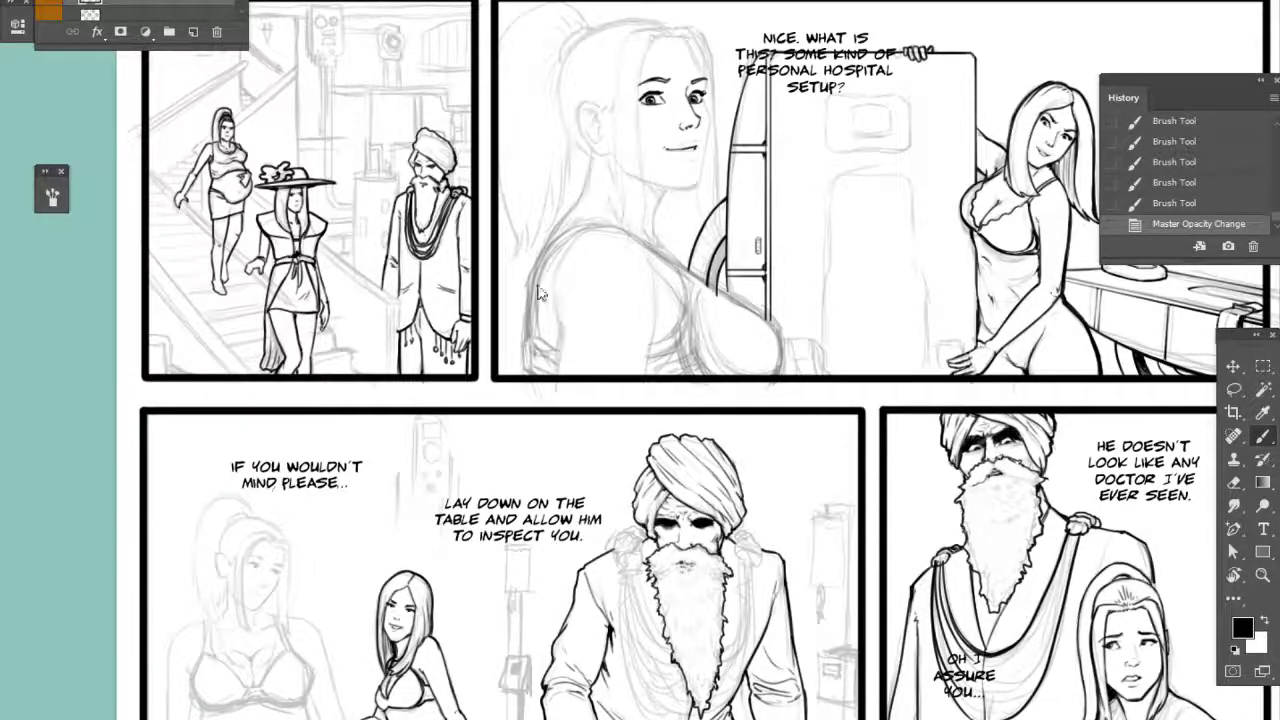
- Switch to the browser and view the "Tales from the Crib Keeper 7 coming soon" deviation from the DeviantArt profile
key(alt+Tab)
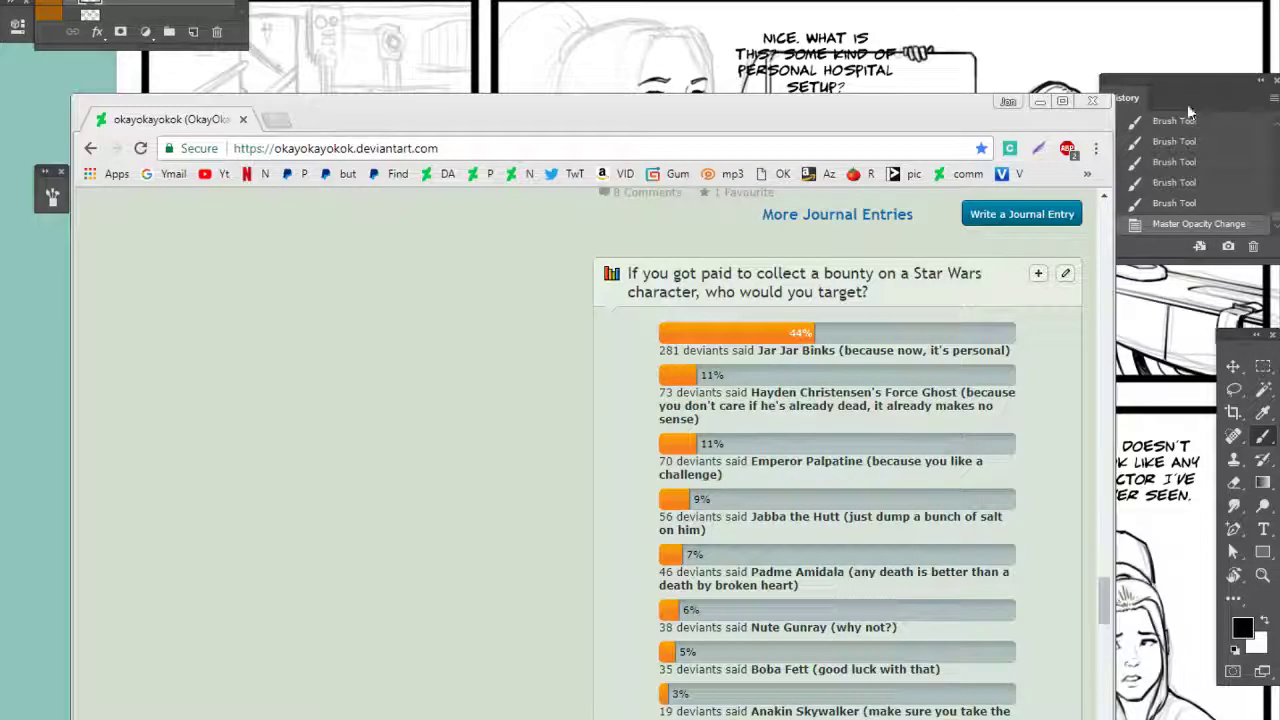
drag(1097, 586, 1106, 215)
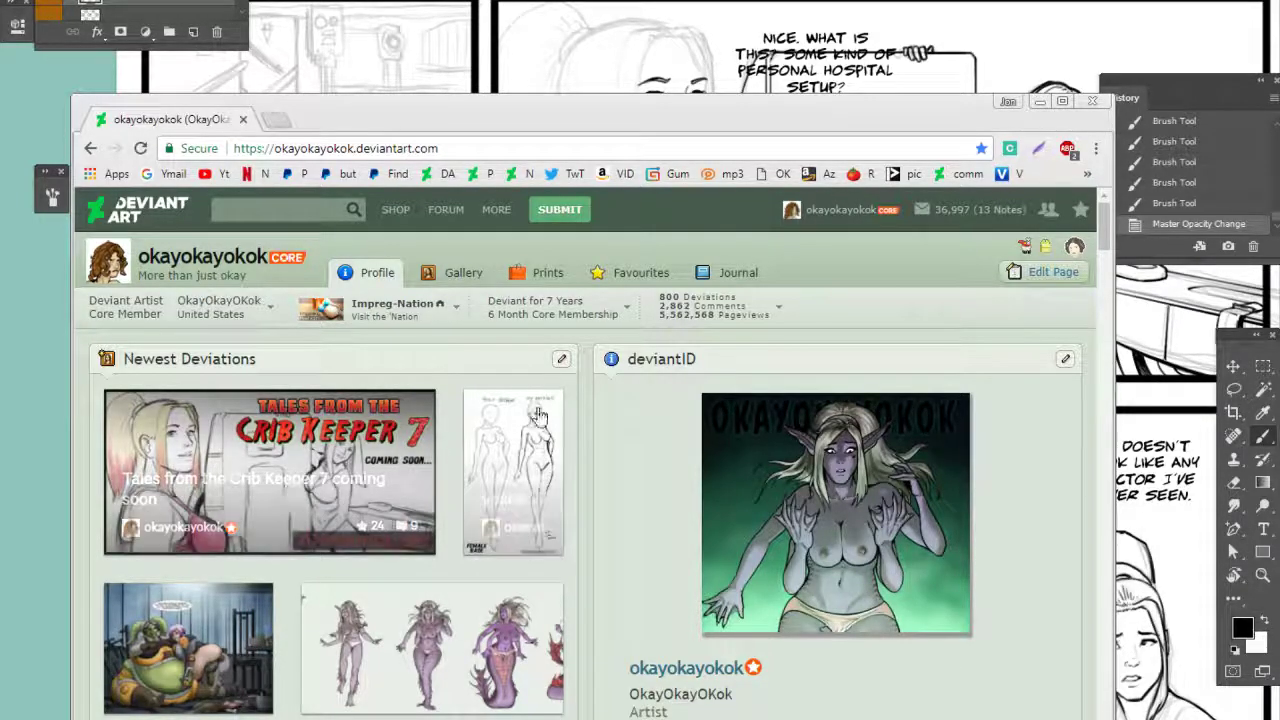
drag(700, 115, 768, 56)
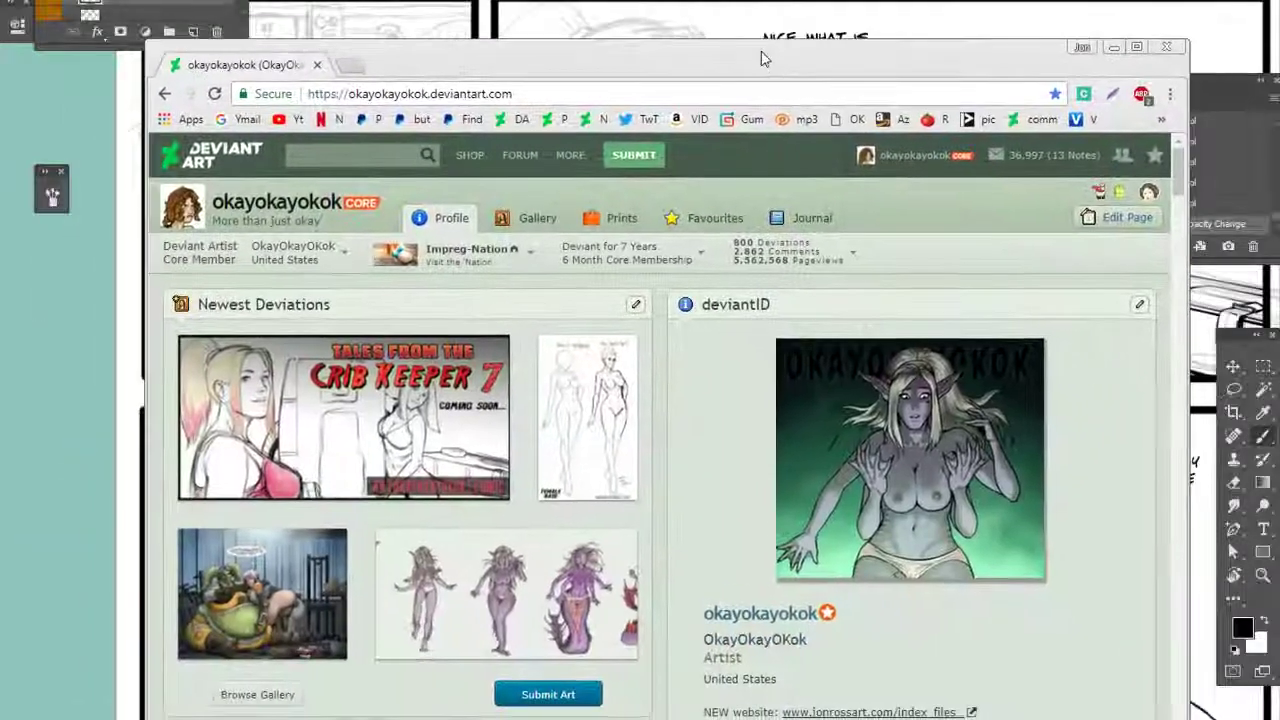
click(424, 390)
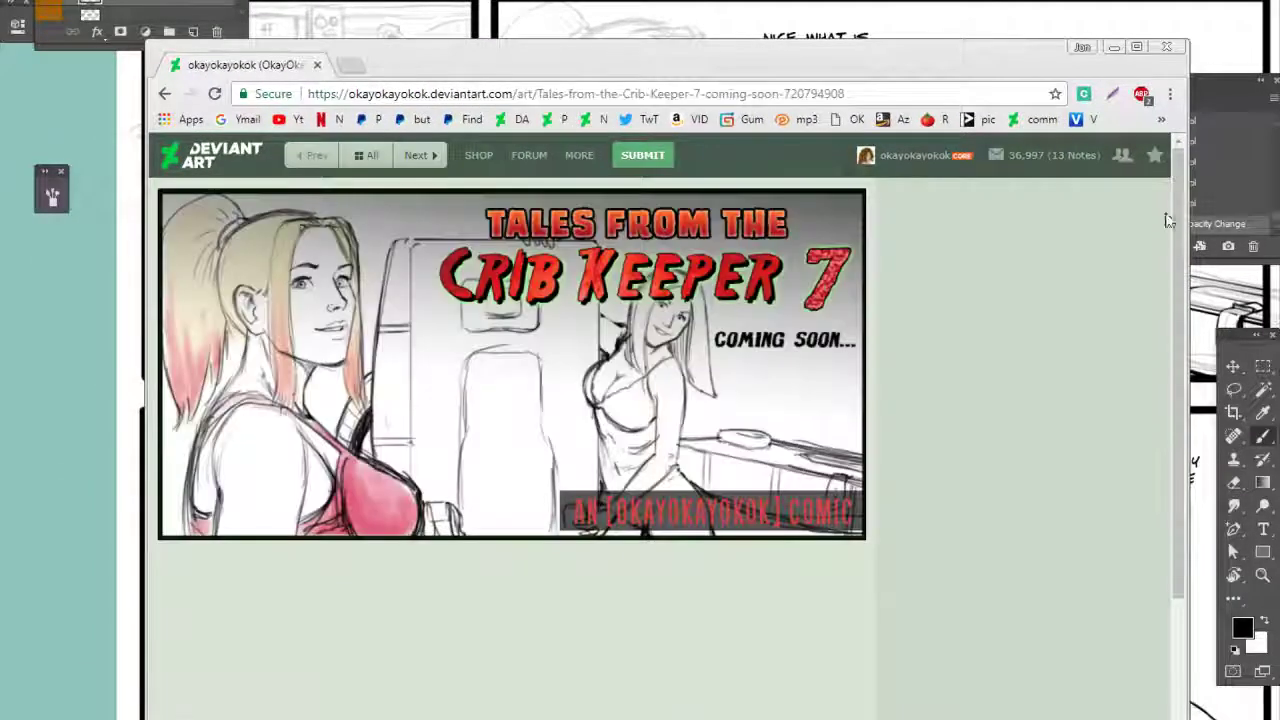
drag(1175, 189, 1182, 262)
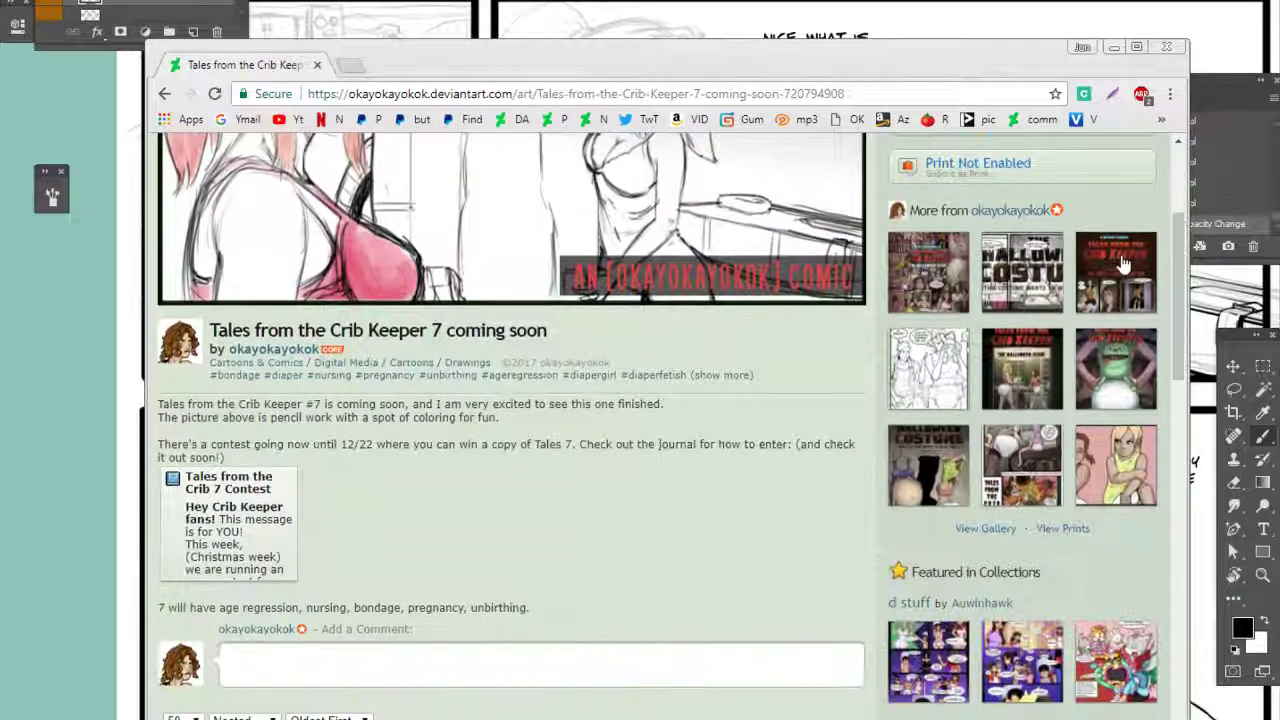
- Open the "Tales from the Crib 7 Contest" journal entry and read through its contest info
click(257, 532)
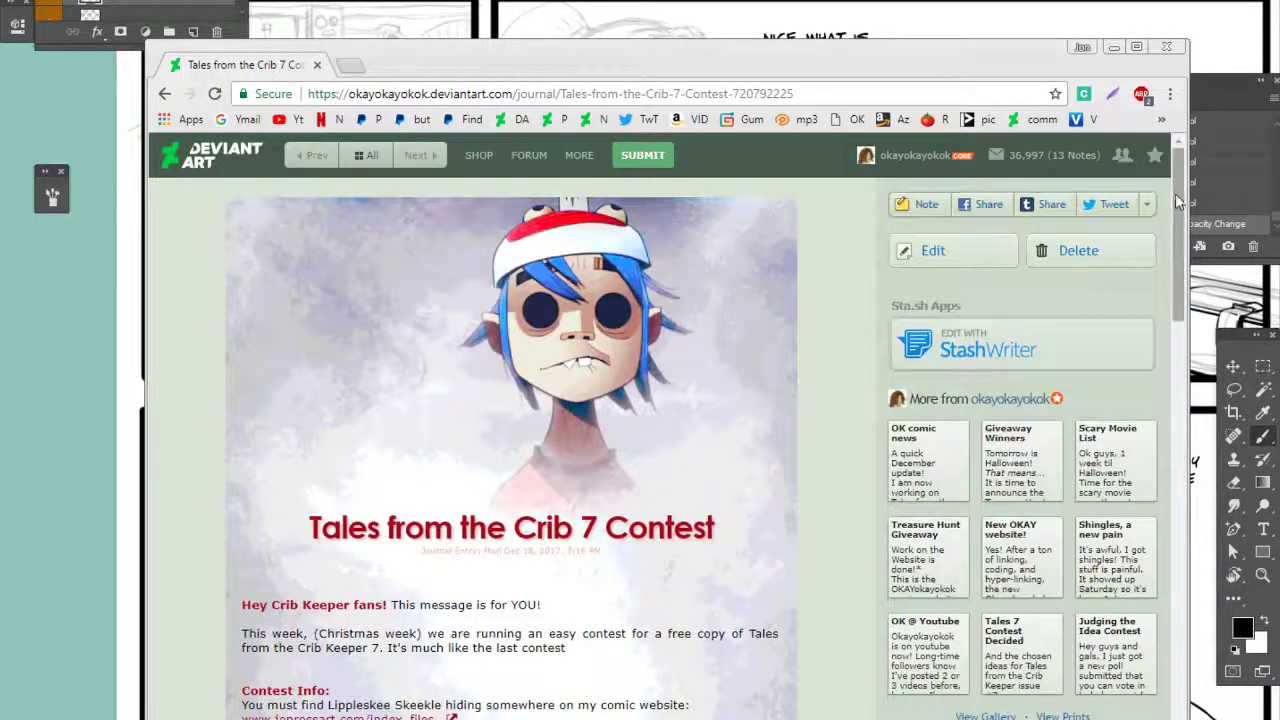
drag(1177, 197, 1167, 279)
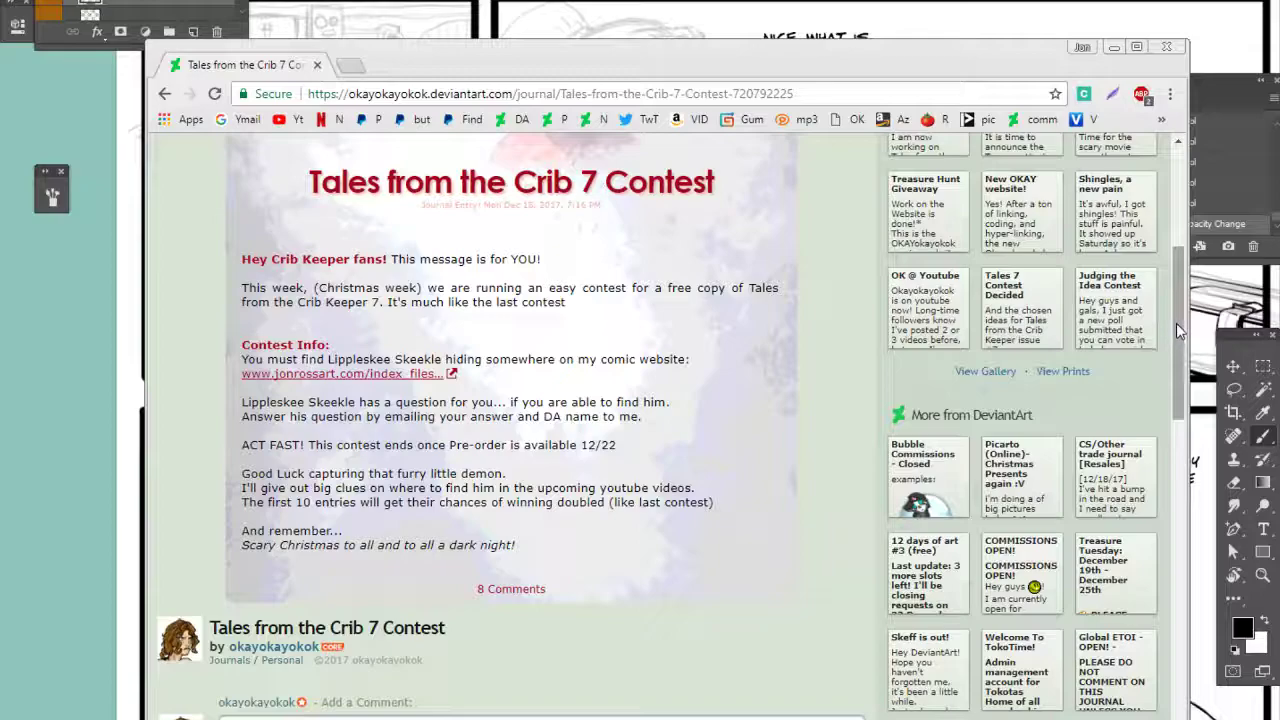
drag(1176, 323, 1175, 260)
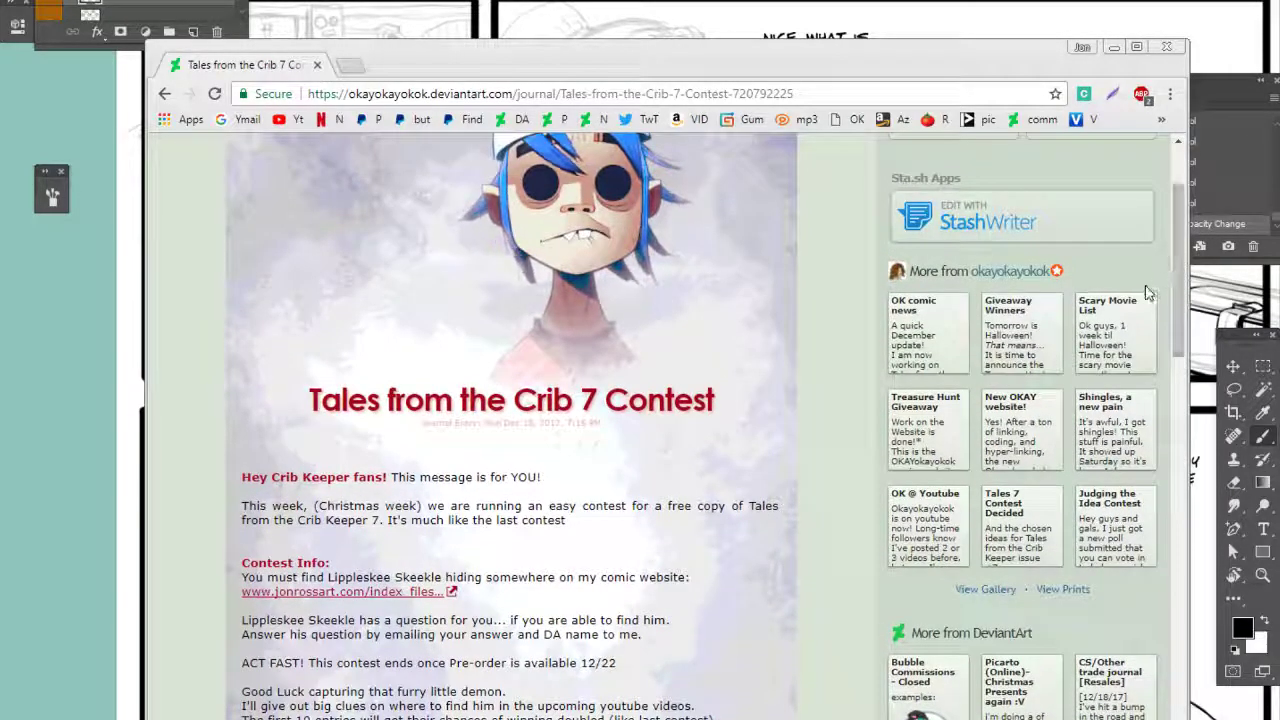
scroll(1170, 300, up, 2)
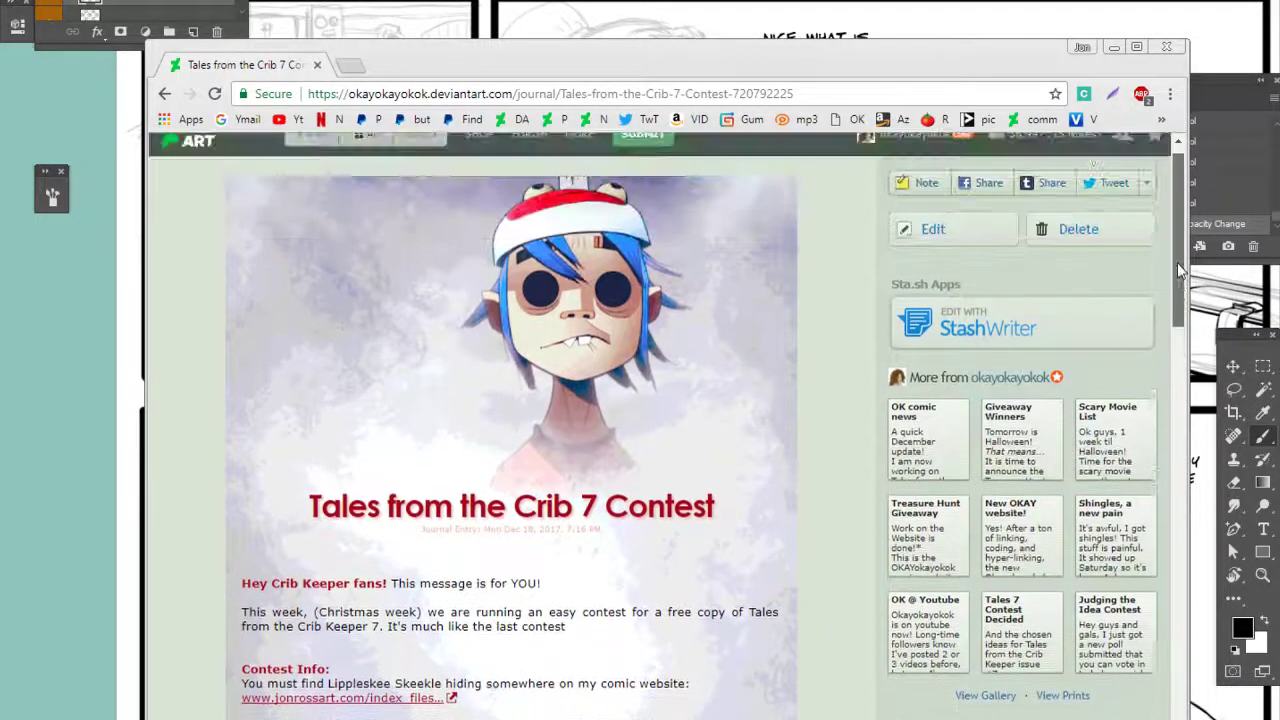
- Return to the DeviantArt profile, look over its newest deviations and work queue, and switch back to Photoshop
click(370, 160)
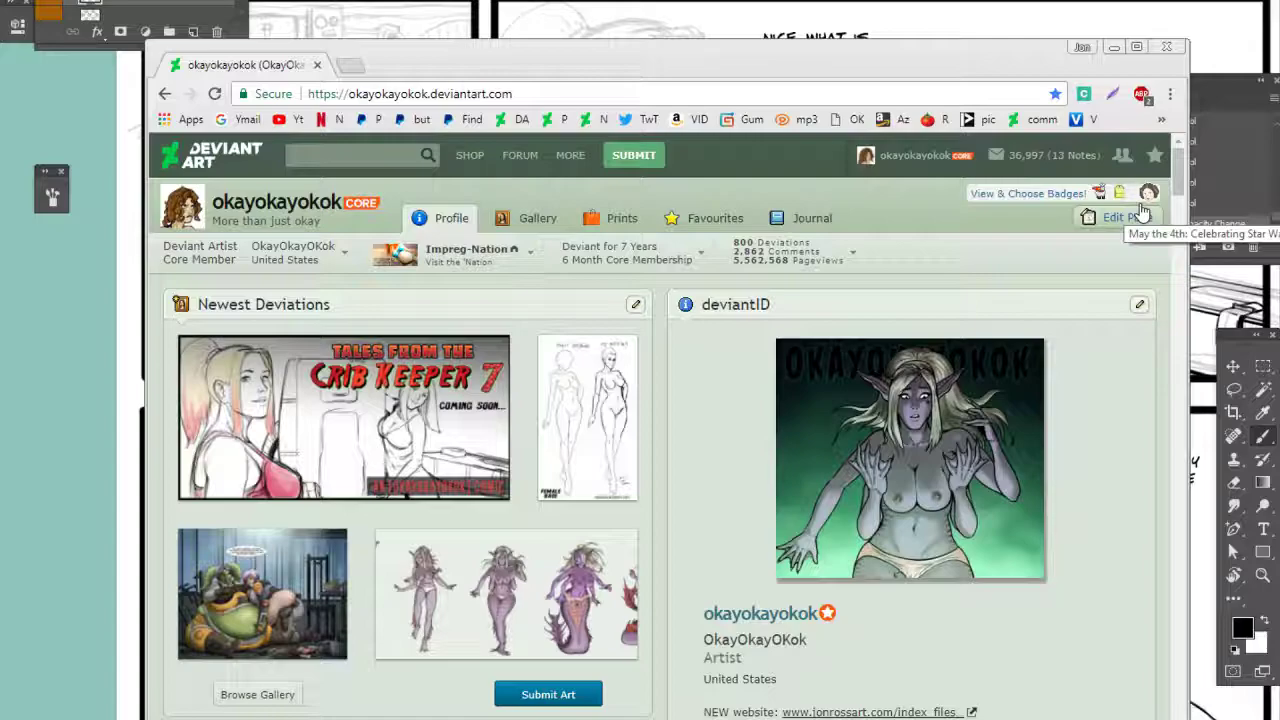
scroll(1178, 193, down, 1)
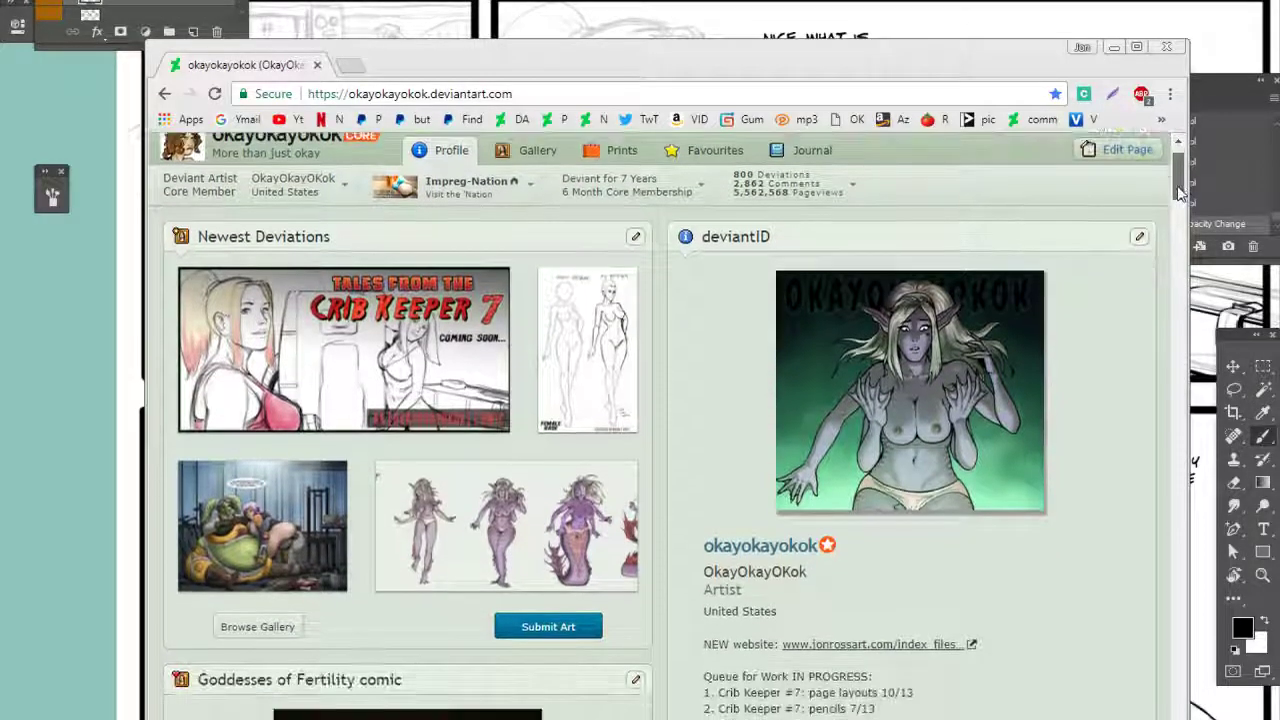
scroll(1178, 193, down, 1)
scroll(1178, 193, down, 1)
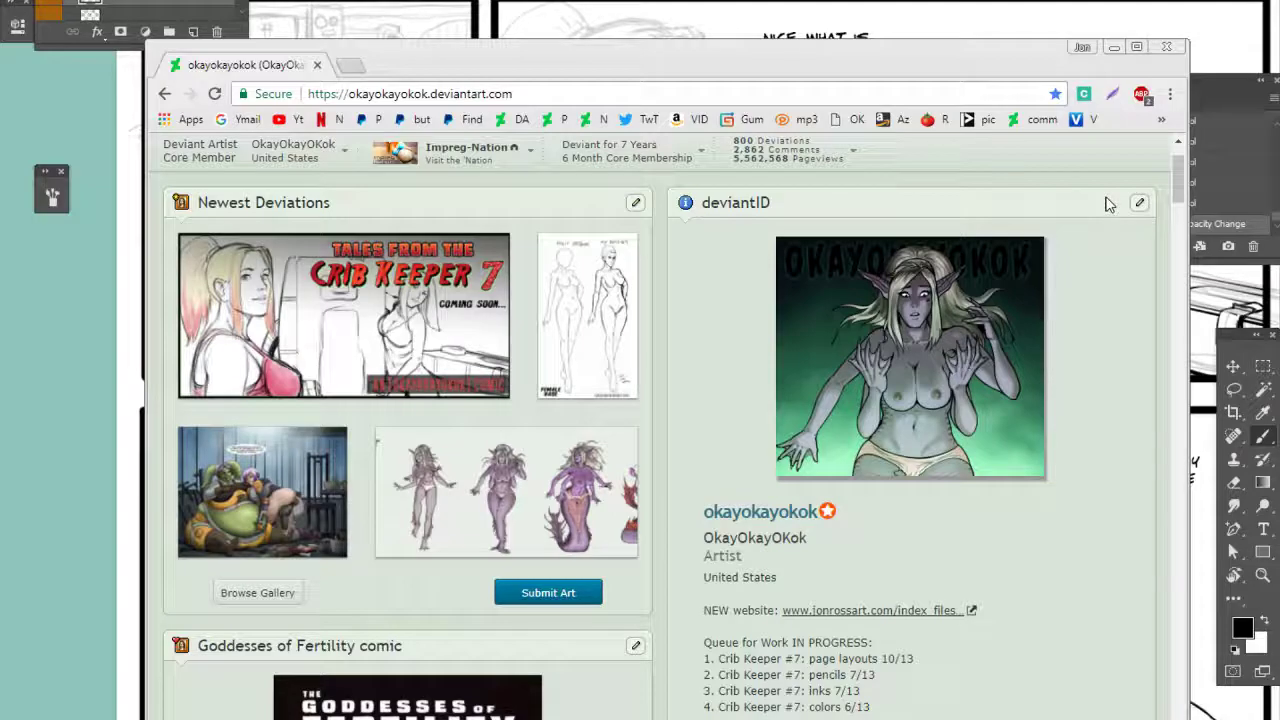
drag(1113, 53, 968, 62)
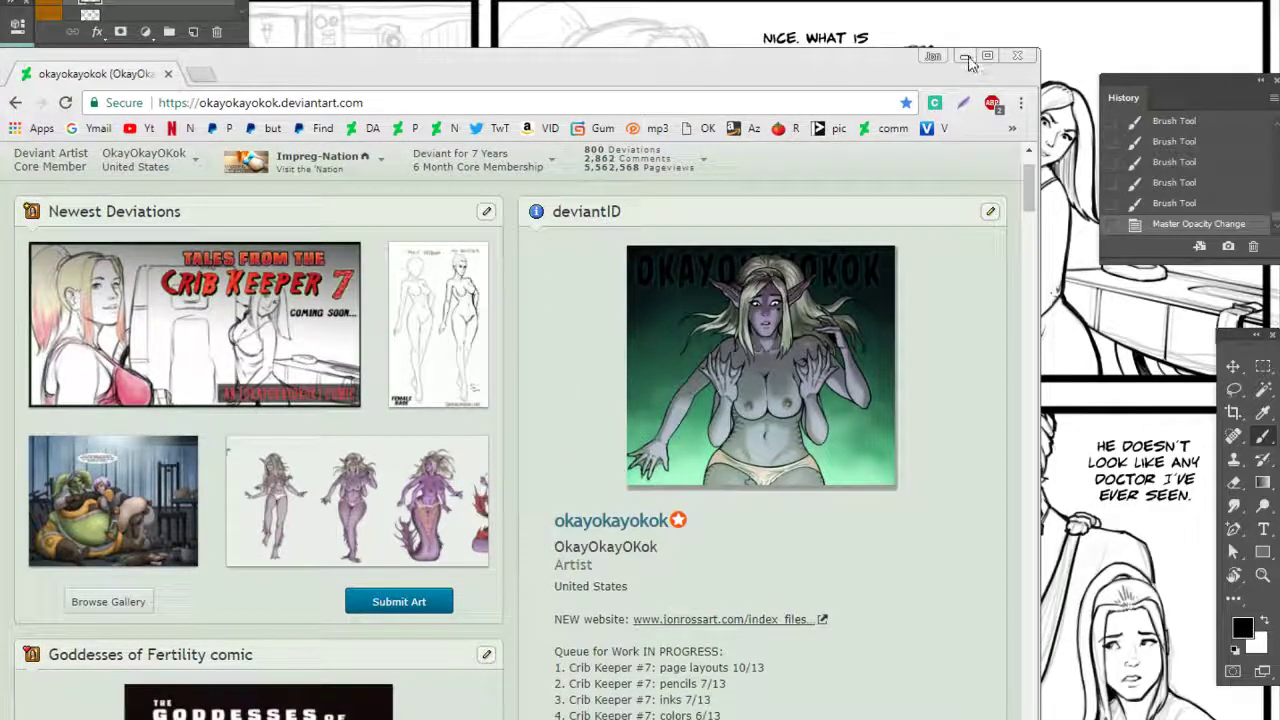
drag(1028, 190, 1036, 292)
click(965, 55)
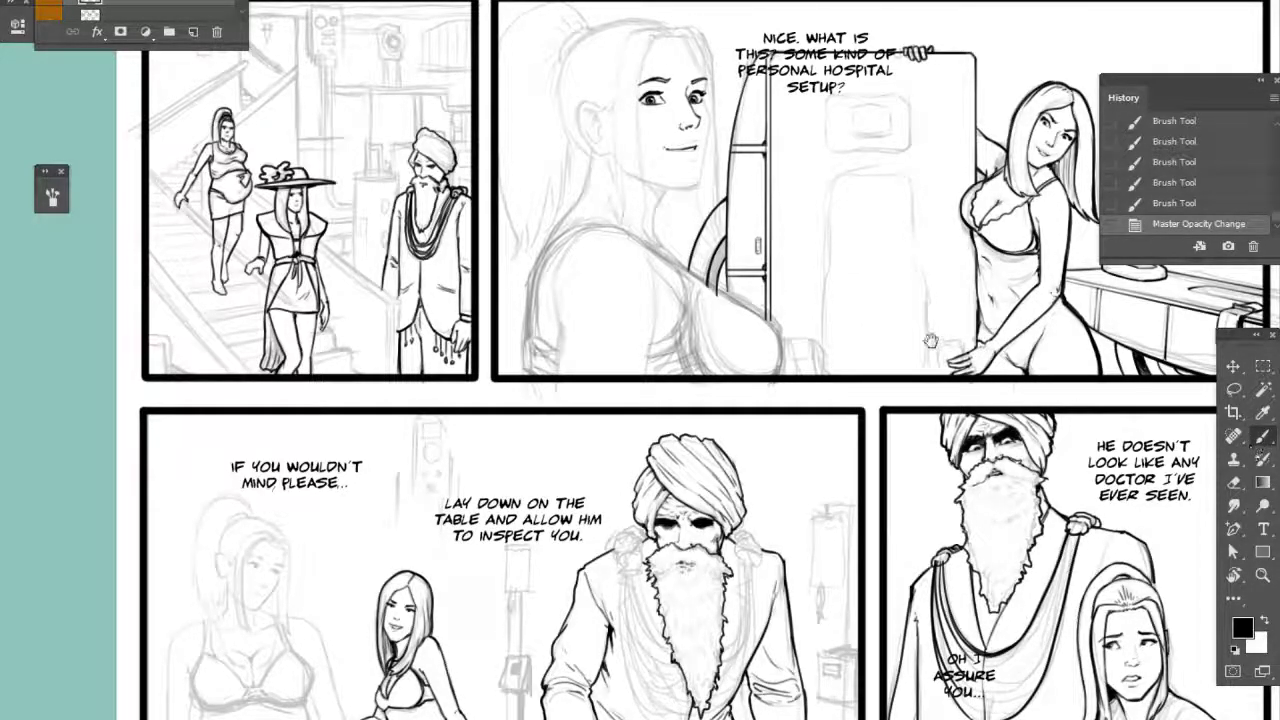
- Ink short hair strands at the parting above the forehead of the ponytailed woman in the hospital-setup panel, tidying them with the Eraser
drag(931, 341, 907, 366)
mouse_move(832, 314)
mouse_down()
mouse_move(835, 398)
mouse_move(779, 366)
mouse_move(775, 290)
mouse_move(771, 402)
mouse_up()
key(ctrl+plus)
key(ctrl+plus)
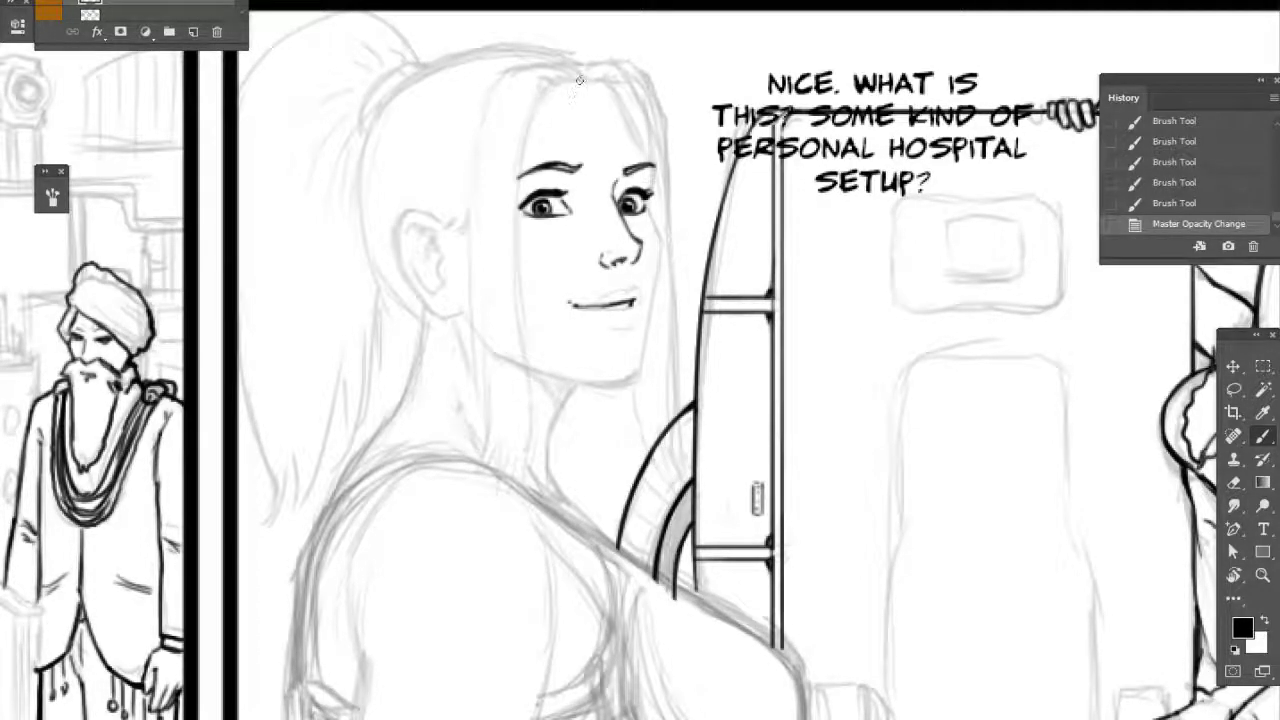
drag(579, 80, 548, 80)
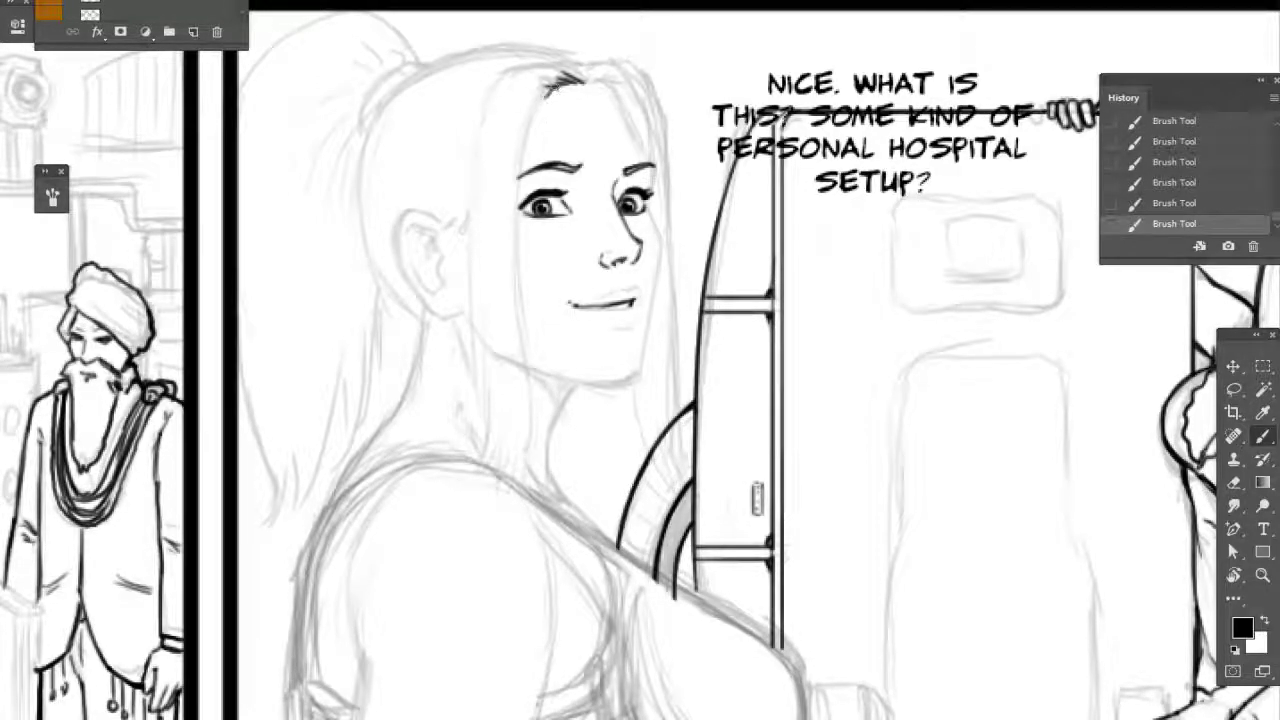
key(e)
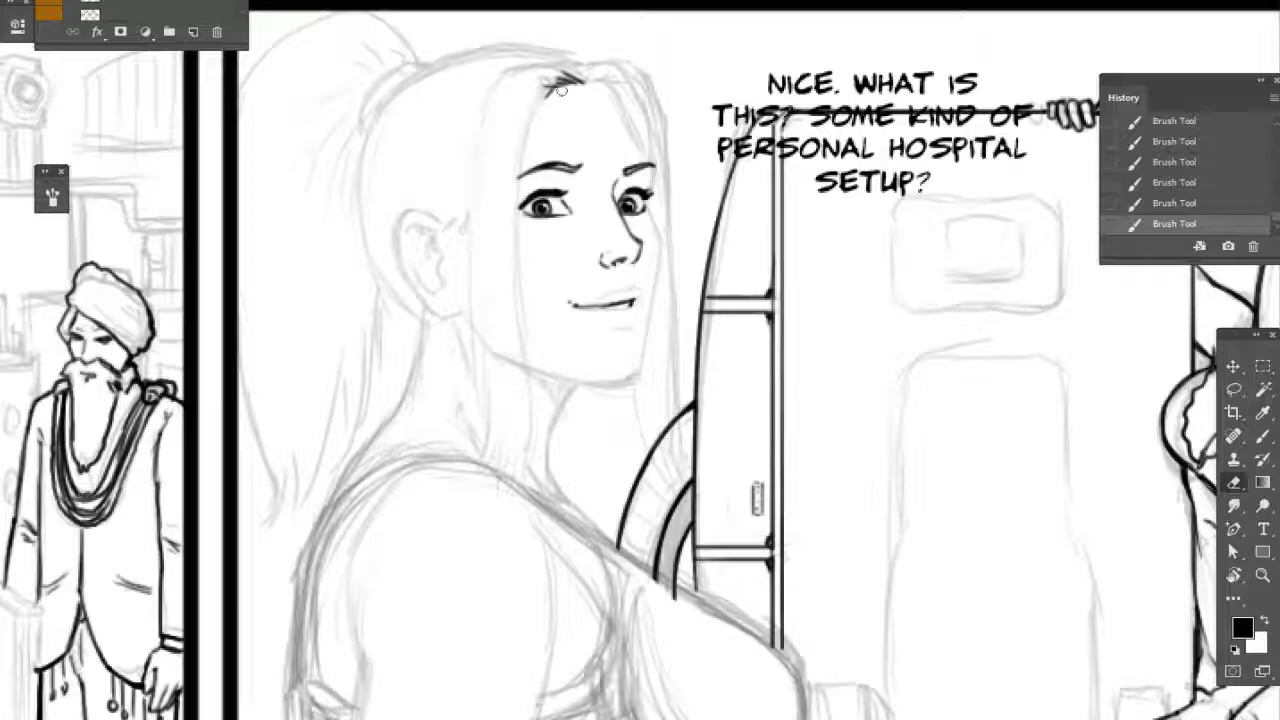
key(b)
mouse_move(561, 90)
mouse_down()
mouse_move(592, 75)
mouse_move(582, 84)
mouse_up()
drag(610, 72, 602, 80)
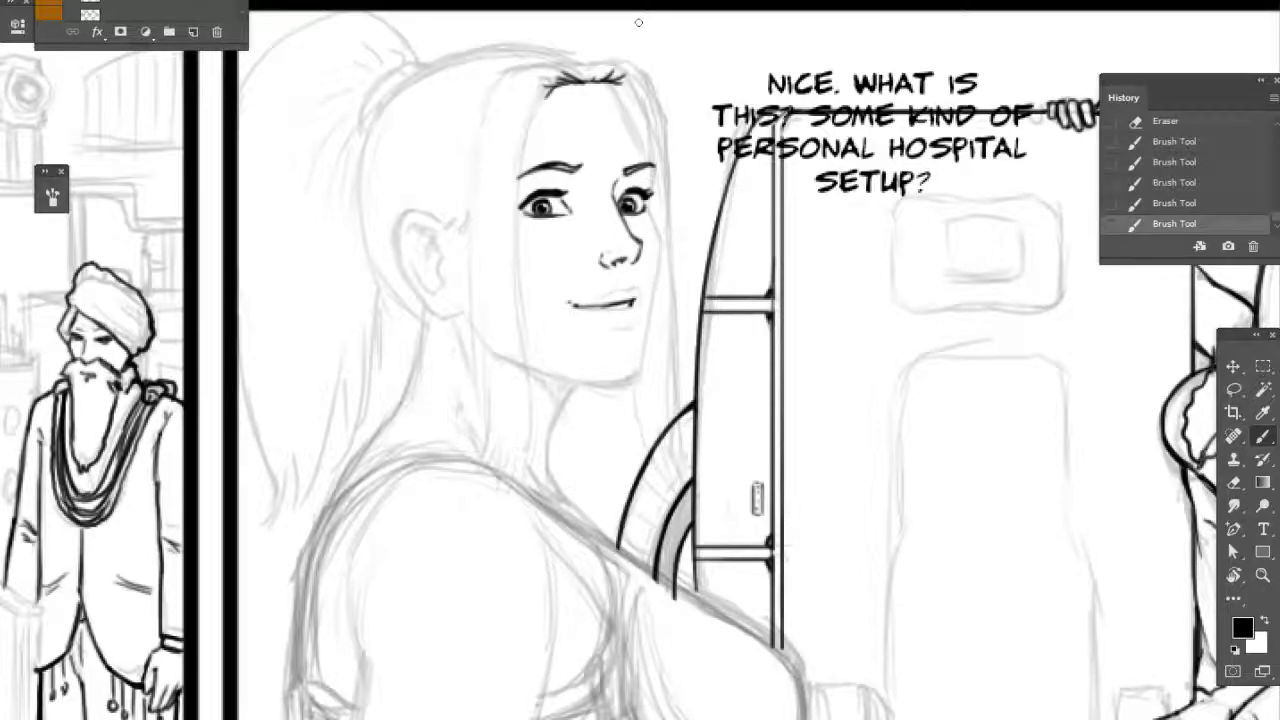
- Ink the outer edge, pointed tips and lower inner edge of the long hair lock hanging in front of the woman's ear
mouse_move(590, 76)
mouse_down()
mouse_move(512, 70)
mouse_move(538, 68)
mouse_move(476, 134)
mouse_move(486, 405)
mouse_up()
drag(484, 300, 488, 440)
drag(486, 390, 478, 454)
mouse_move(487, 432)
mouse_down()
mouse_move(498, 462)
mouse_move(538, 493)
mouse_up()
drag(509, 394, 537, 491)
drag(530, 421, 525, 464)
drag(520, 292, 529, 440)
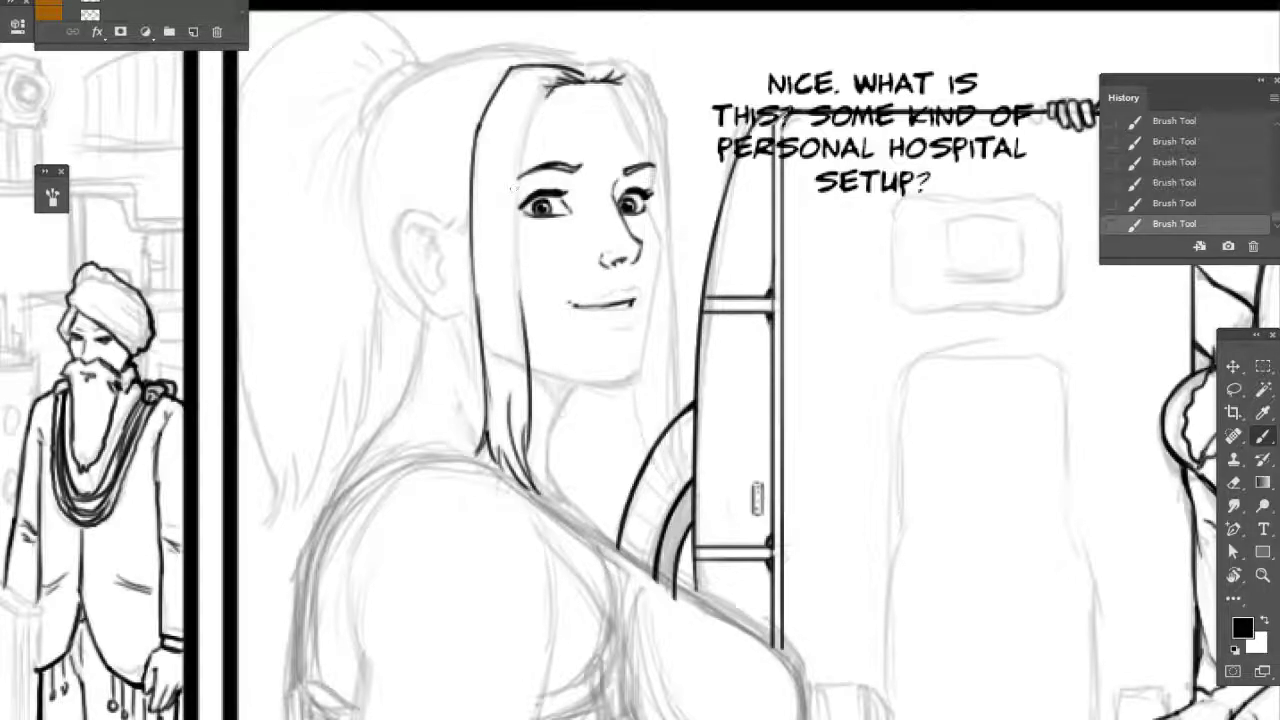
- Ink the upper inner edge of the hair lock, the jaw and chin, and the far cheek, trimming strokes with the Eraser
mouse_move(556, 88)
mouse_down()
mouse_move(540, 98)
mouse_move(514, 216)
mouse_up()
mouse_move(514, 168)
mouse_down()
mouse_move(528, 344)
mouse_move(604, 387)
mouse_up()
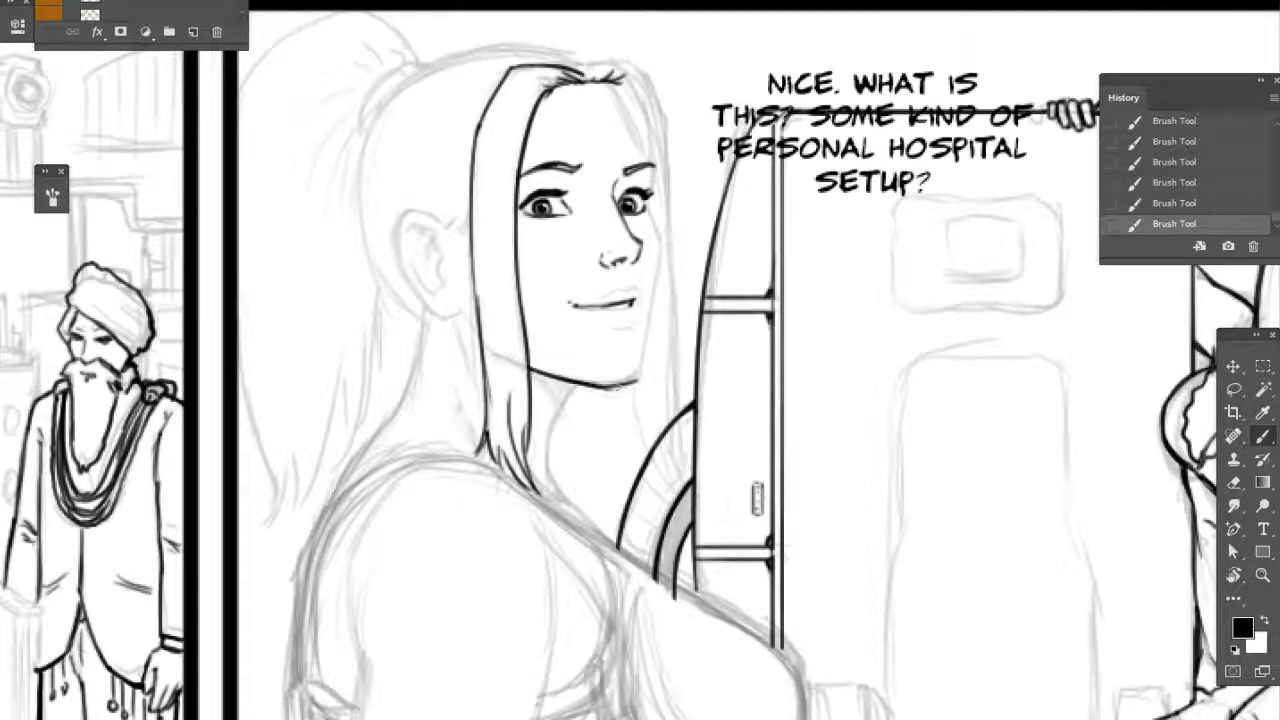
key(e)
mouse_move(624, 392)
mouse_down()
mouse_move(588, 396)
mouse_move(630, 391)
mouse_move(648, 366)
mouse_move(662, 274)
mouse_up()
key(b)
drag(648, 360, 658, 210)
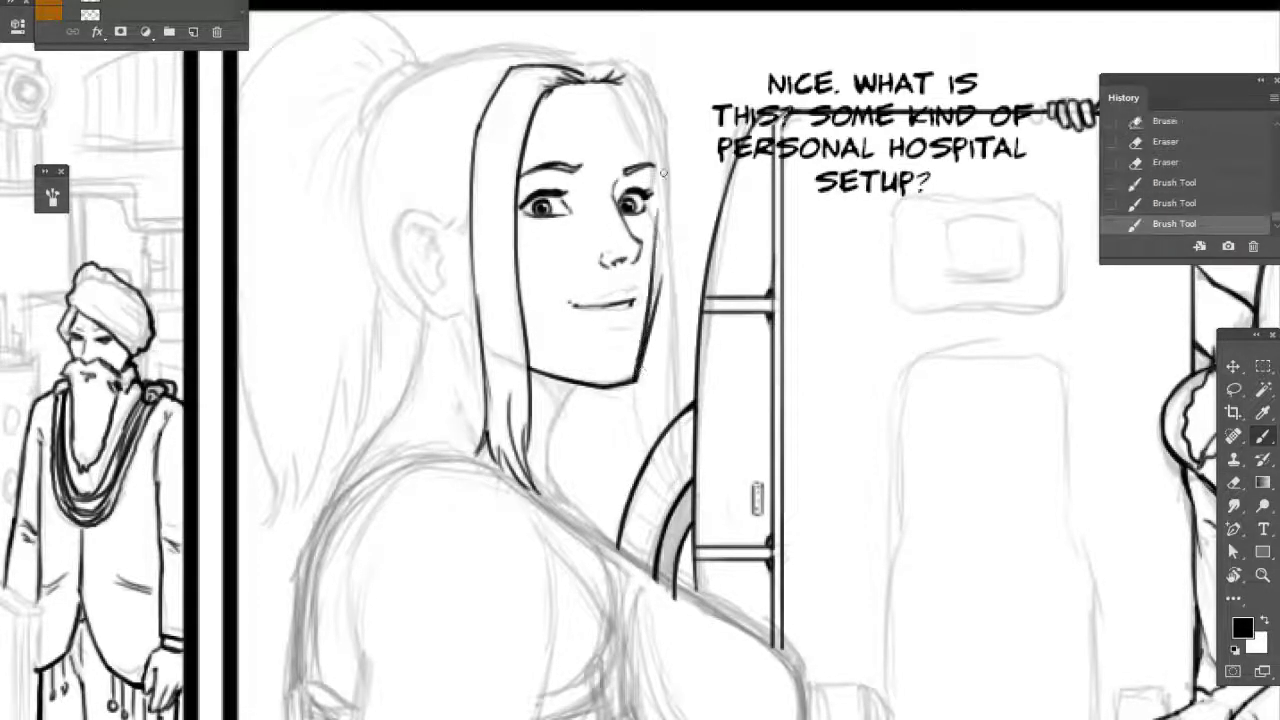
- Switch to the browser, view the Star Wars bounty poll on the DeviantArt profile, and return to Photoshop
key(alt+Tab)
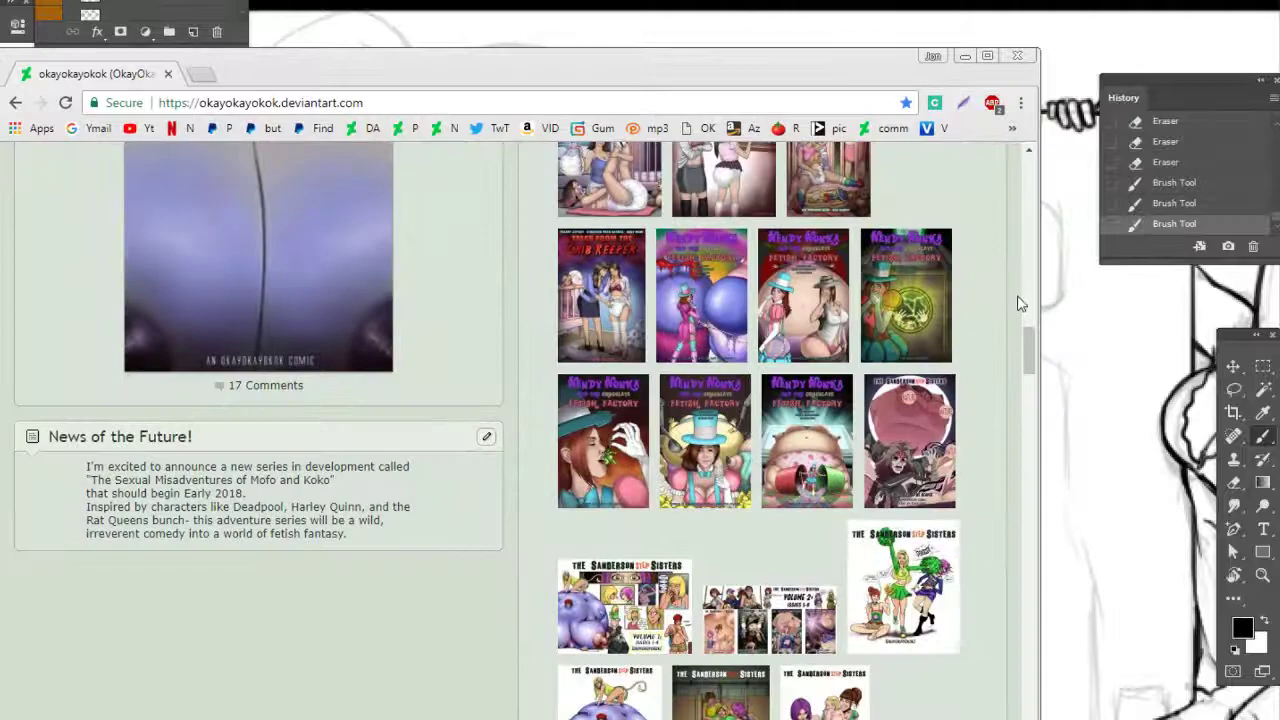
drag(1029, 352, 1030, 556)
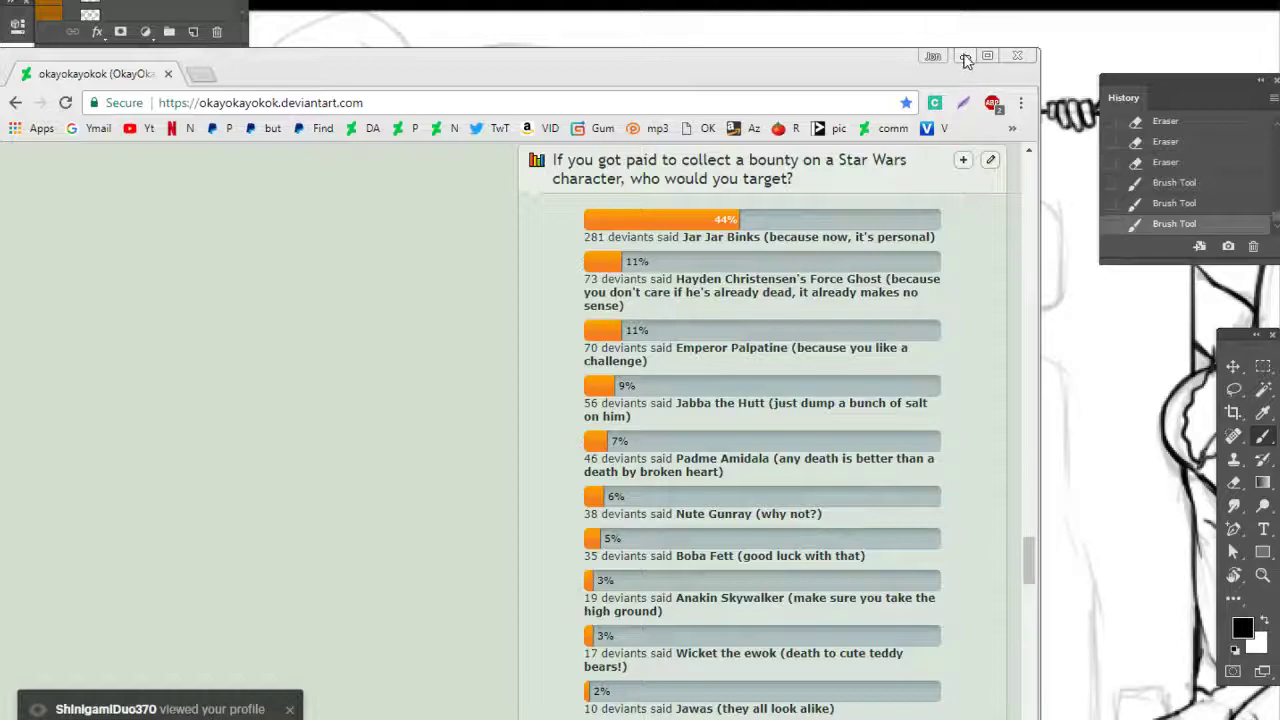
click(964, 57)
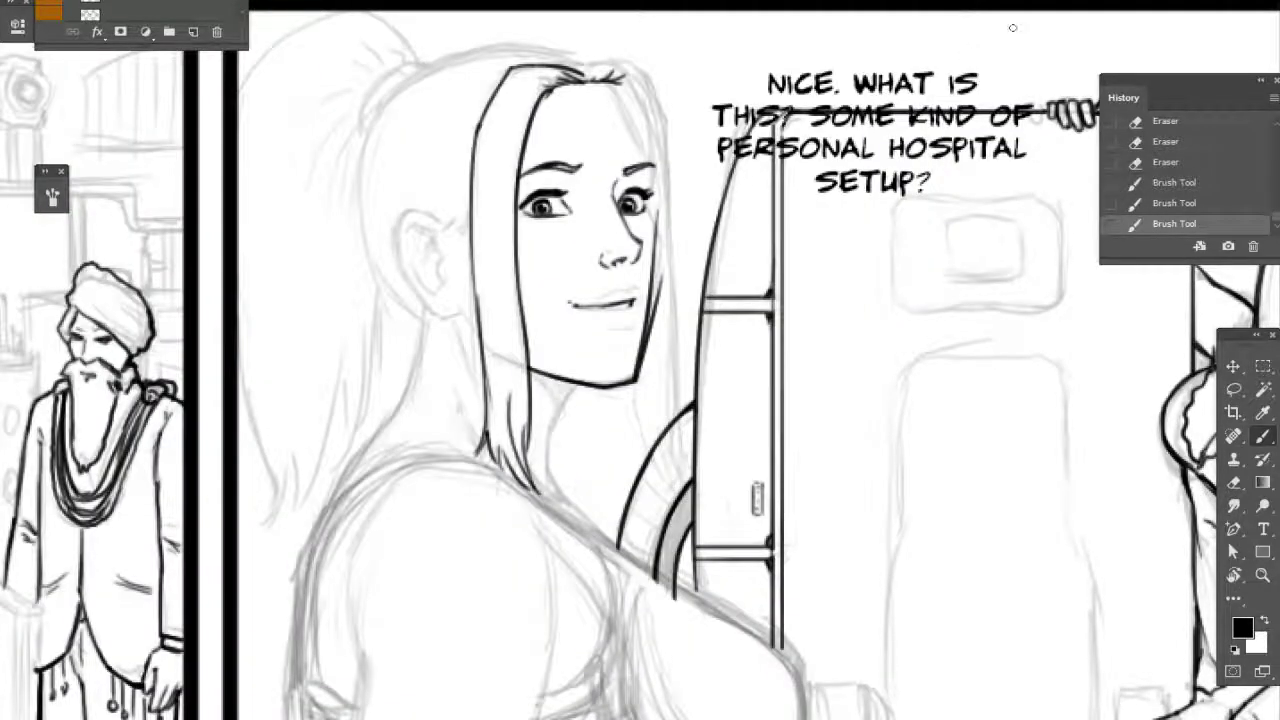
- Ink the far side of the woman's hairline from the parting down to the far eyebrow, refining the line with the Eraser
mouse_move(616, 84)
mouse_down()
mouse_move(654, 158)
mouse_move(617, 90)
mouse_move(639, 135)
mouse_up()
key(e)
drag(614, 92, 634, 130)
drag(630, 122, 656, 162)
key(b)
drag(636, 128, 658, 164)
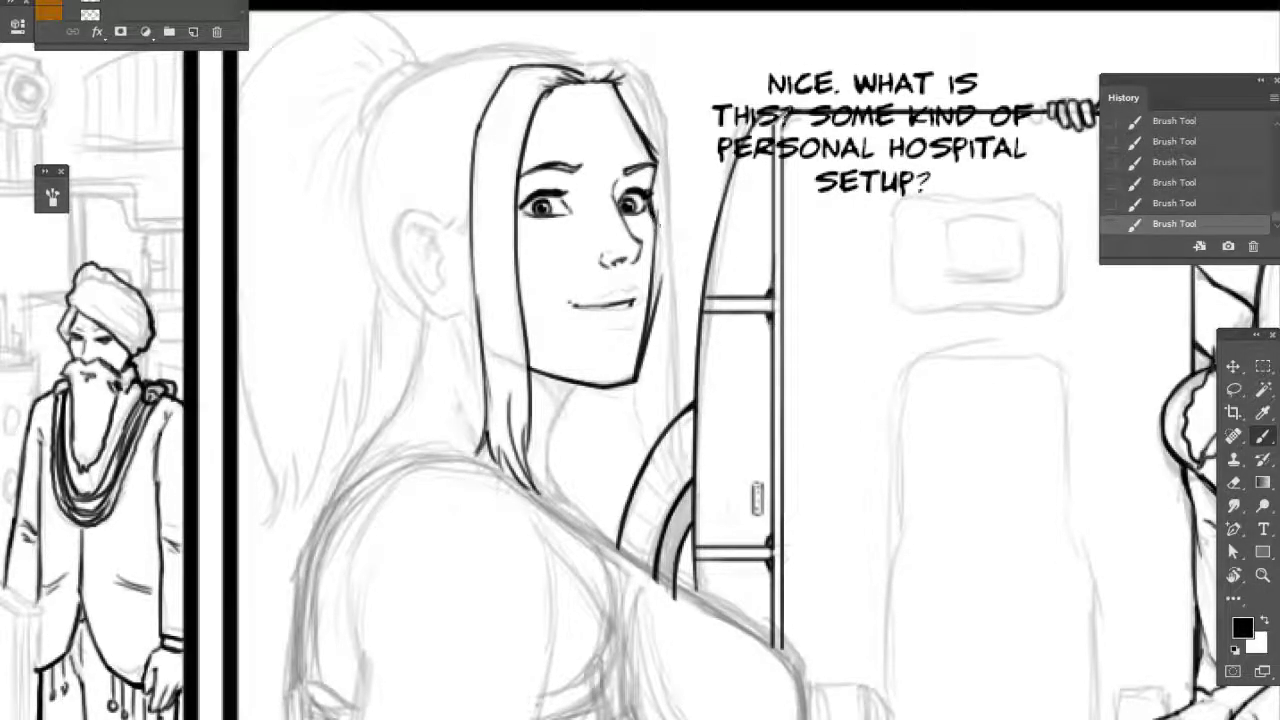
- Refine the woman's far cheek and jaw contour from the eye to the chin by thinning it with the Eraser and re-inking sections
key(e)
drag(664, 238, 662, 270)
drag(662, 254, 640, 388)
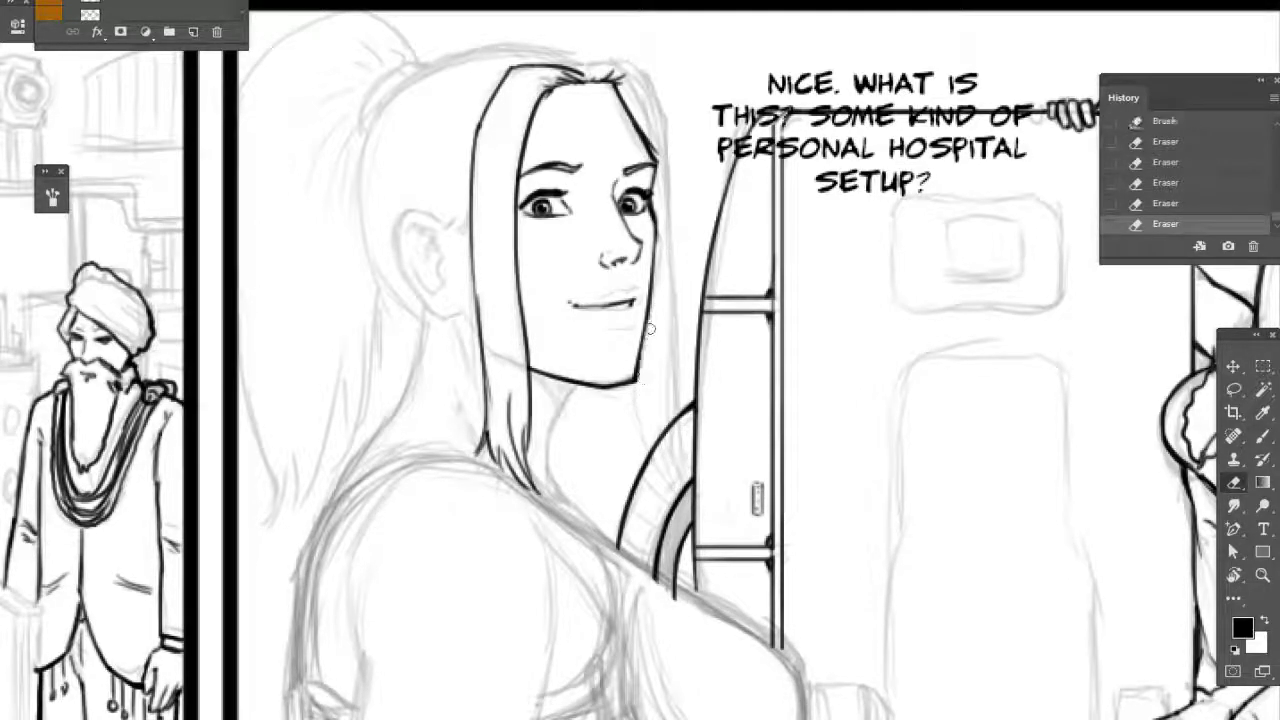
drag(650, 328, 640, 394)
drag(669, 264, 663, 272)
drag(640, 382, 635, 374)
key(b)
drag(633, 382, 636, 366)
mouse_move(650, 256)
mouse_down()
mouse_move(644, 304)
mouse_move(640, 290)
mouse_up()
key(e)
drag(646, 260, 636, 320)
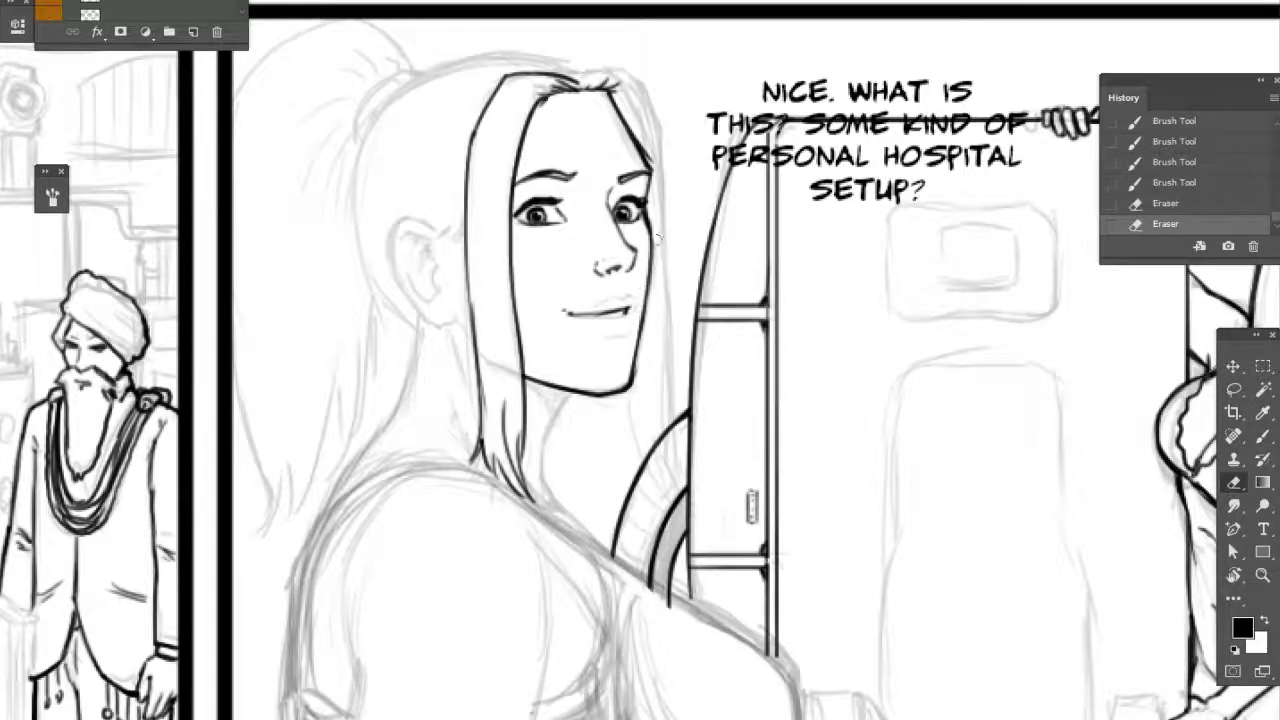
key(b)
mouse_move(650, 256)
mouse_down()
mouse_move(644, 290)
mouse_move(646, 278)
mouse_up()
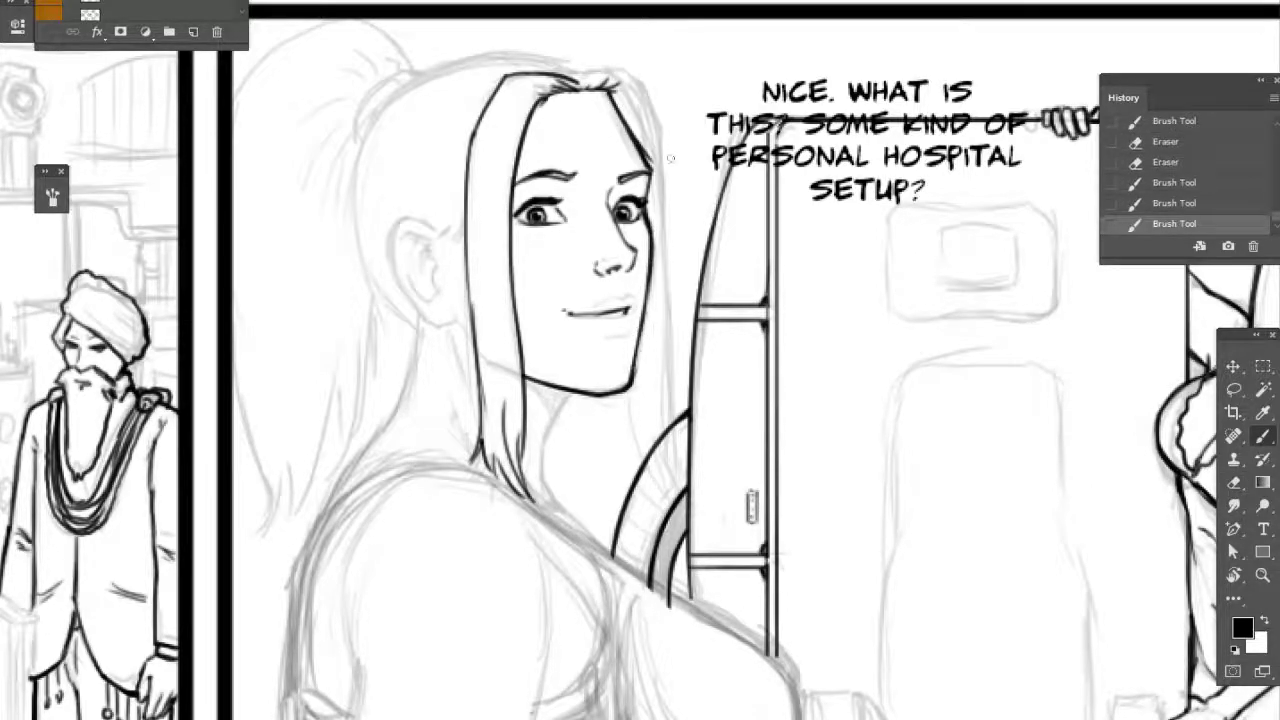
- Add ink details around the woman's eyes and ink the contours of her lips
drag(687, 176, 677, 216)
drag(555, 248, 553, 246)
drag(545, 241, 554, 248)
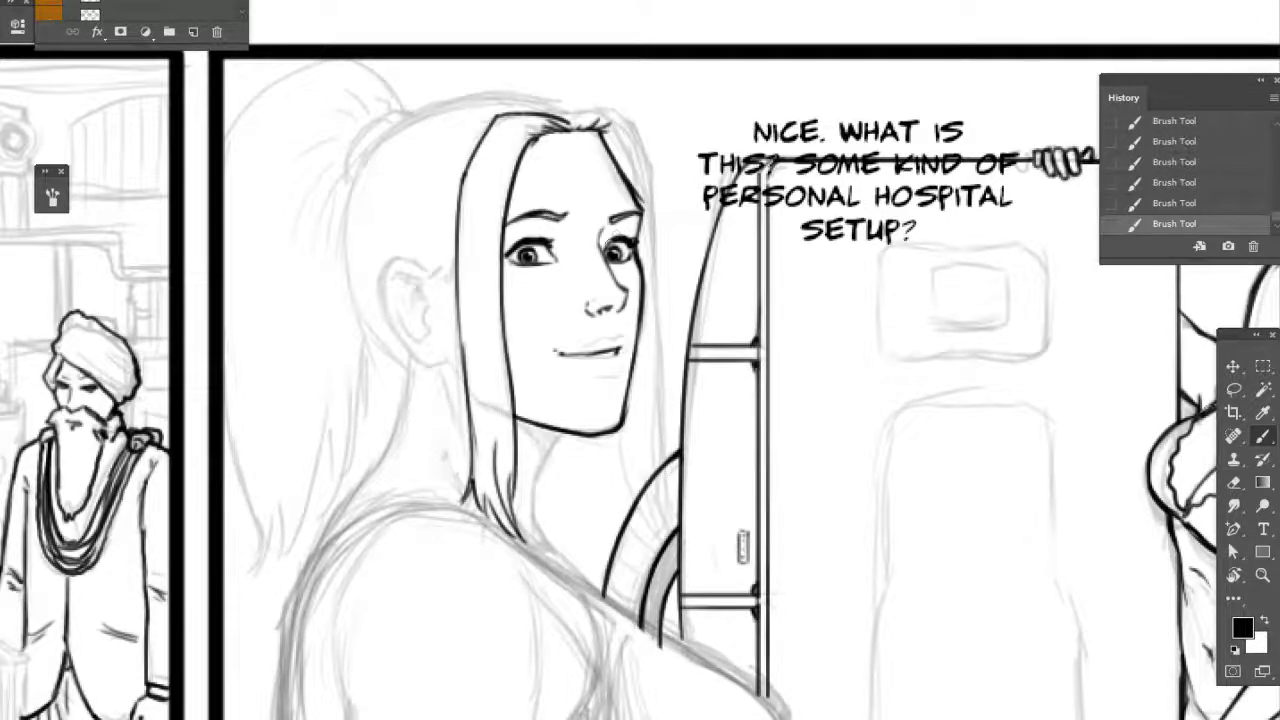
drag(606, 242, 635, 240)
drag(594, 346, 626, 338)
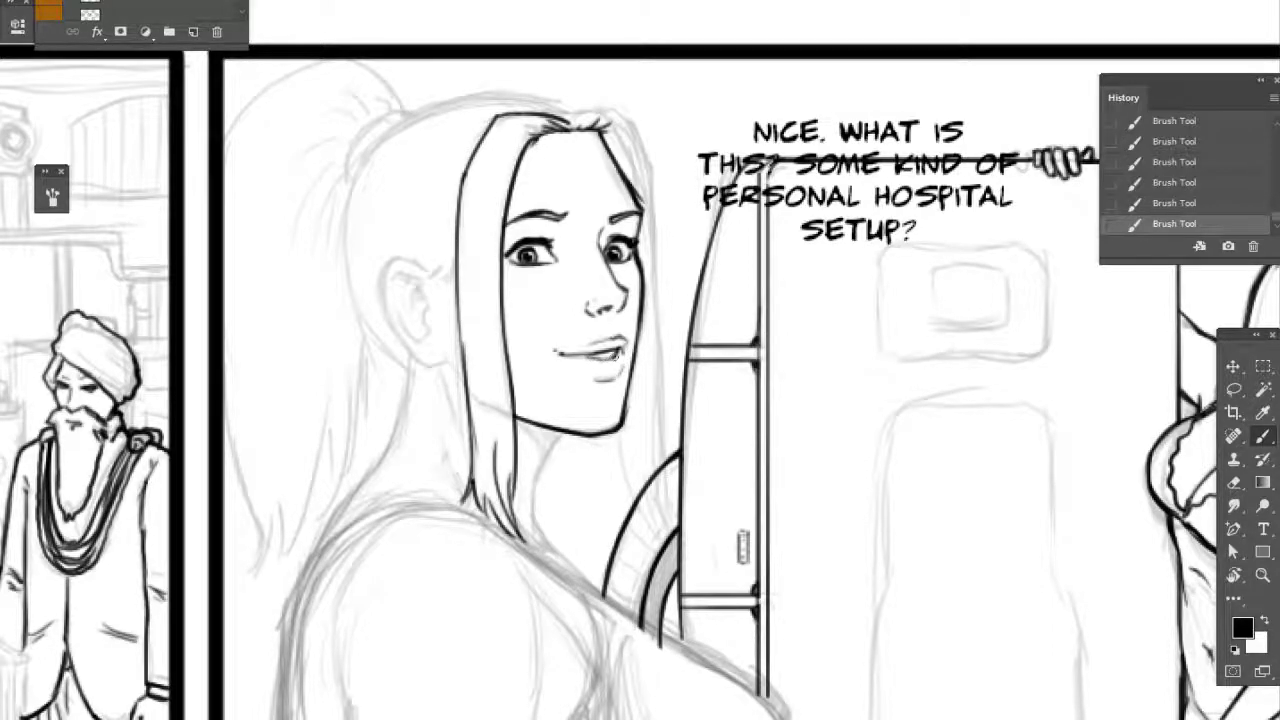
- Ink the hair strand on the far side of the woman's face from the parting downward, undoing and redrawing its long outer edge
drag(594, 428, 647, 496)
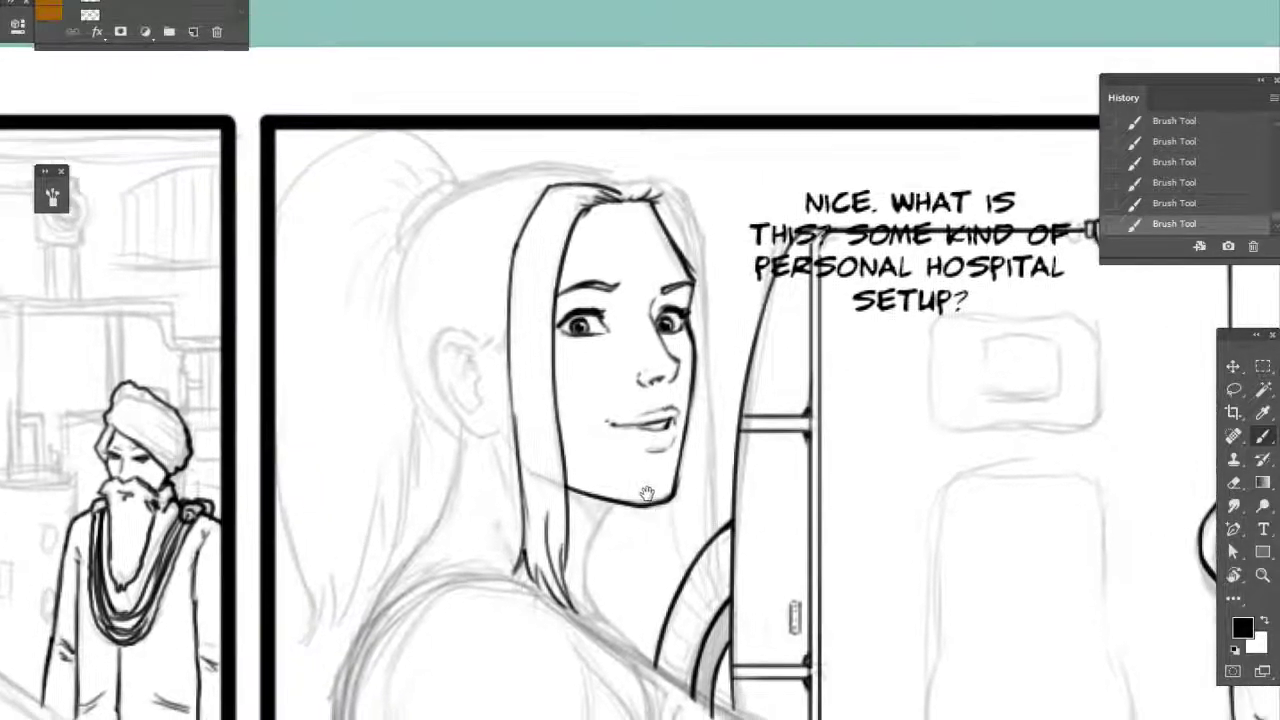
mouse_move(616, 187)
mouse_down()
mouse_move(662, 180)
mouse_move(690, 193)
mouse_move(706, 258)
mouse_up()
drag(684, 364, 652, 217)
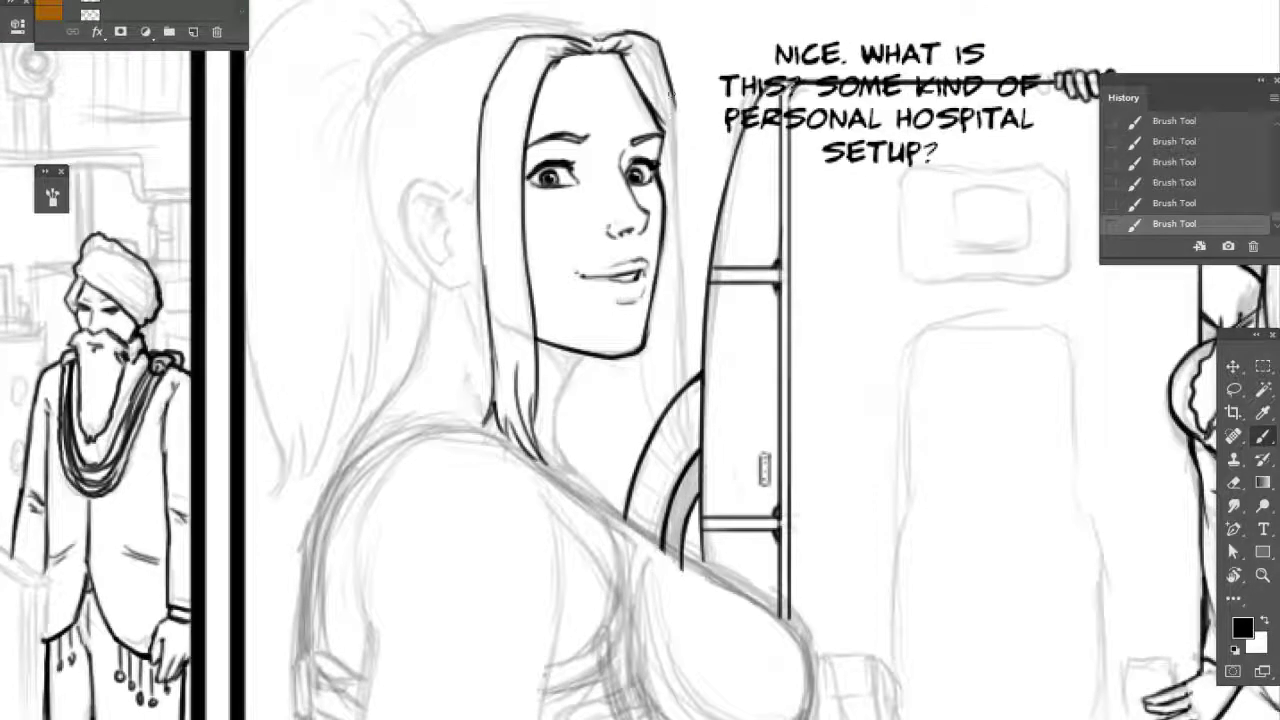
drag(670, 93, 676, 470)
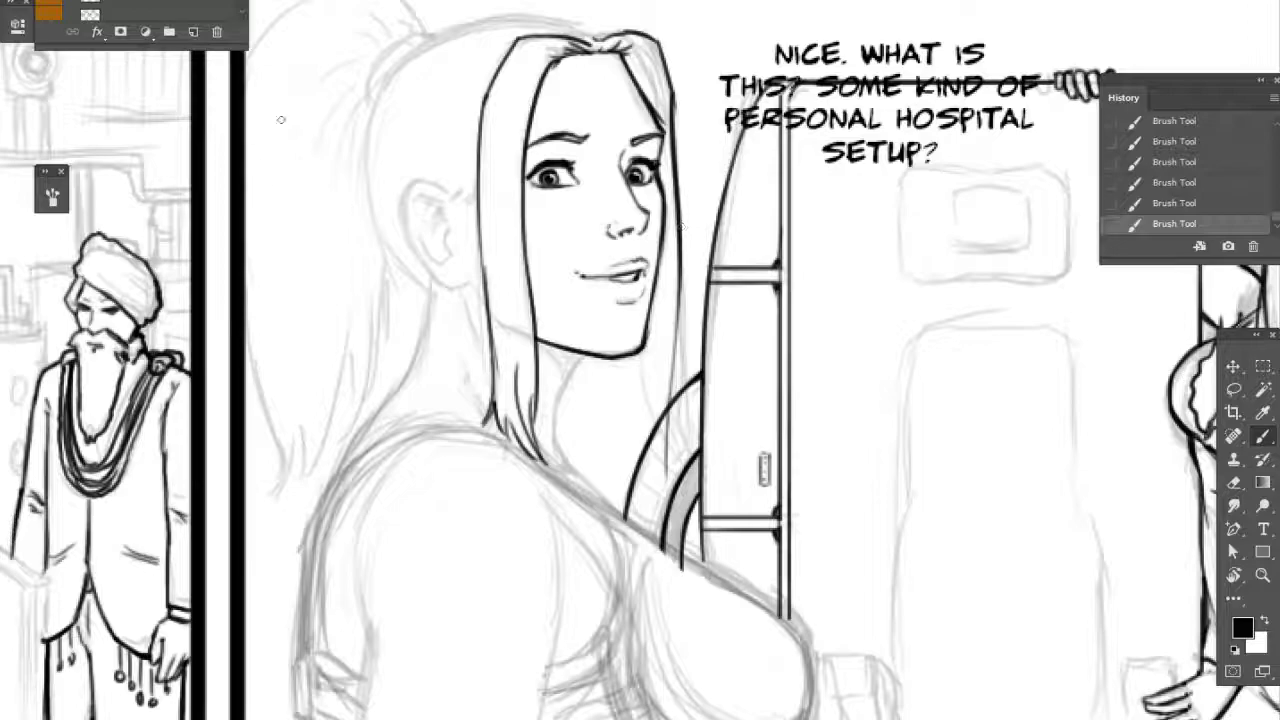
click(1180, 206)
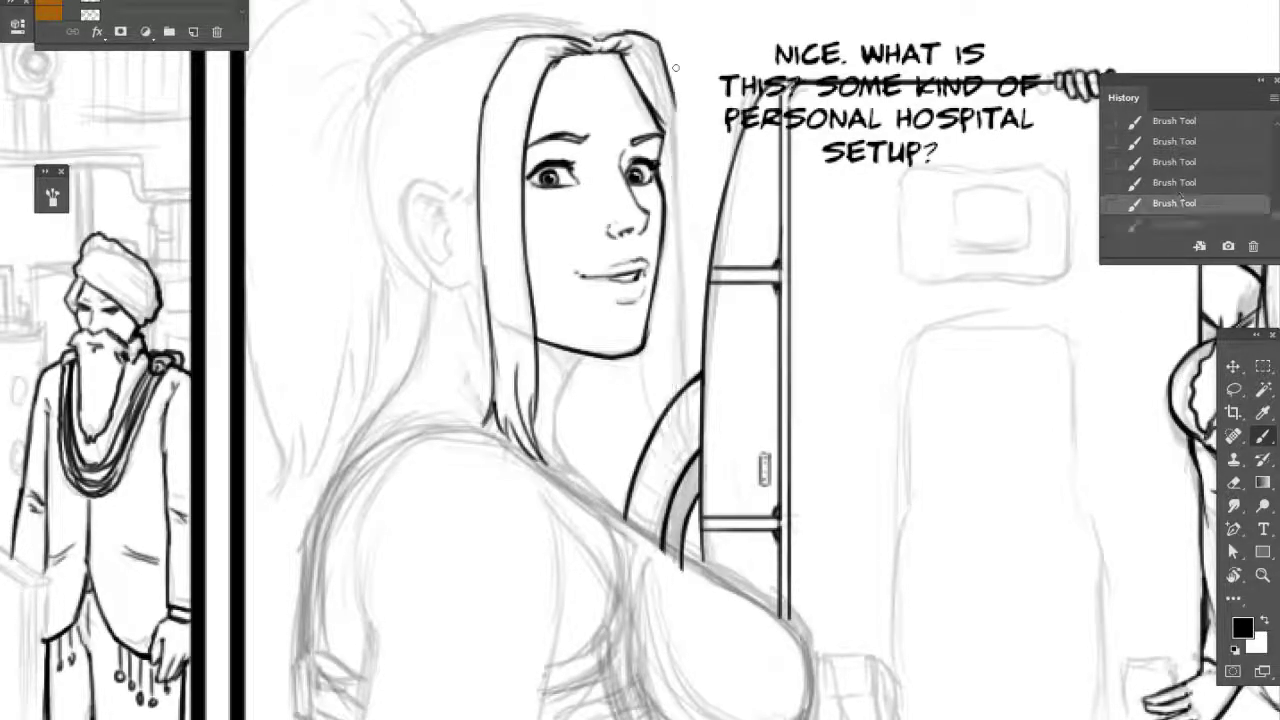
drag(670, 94, 691, 380)
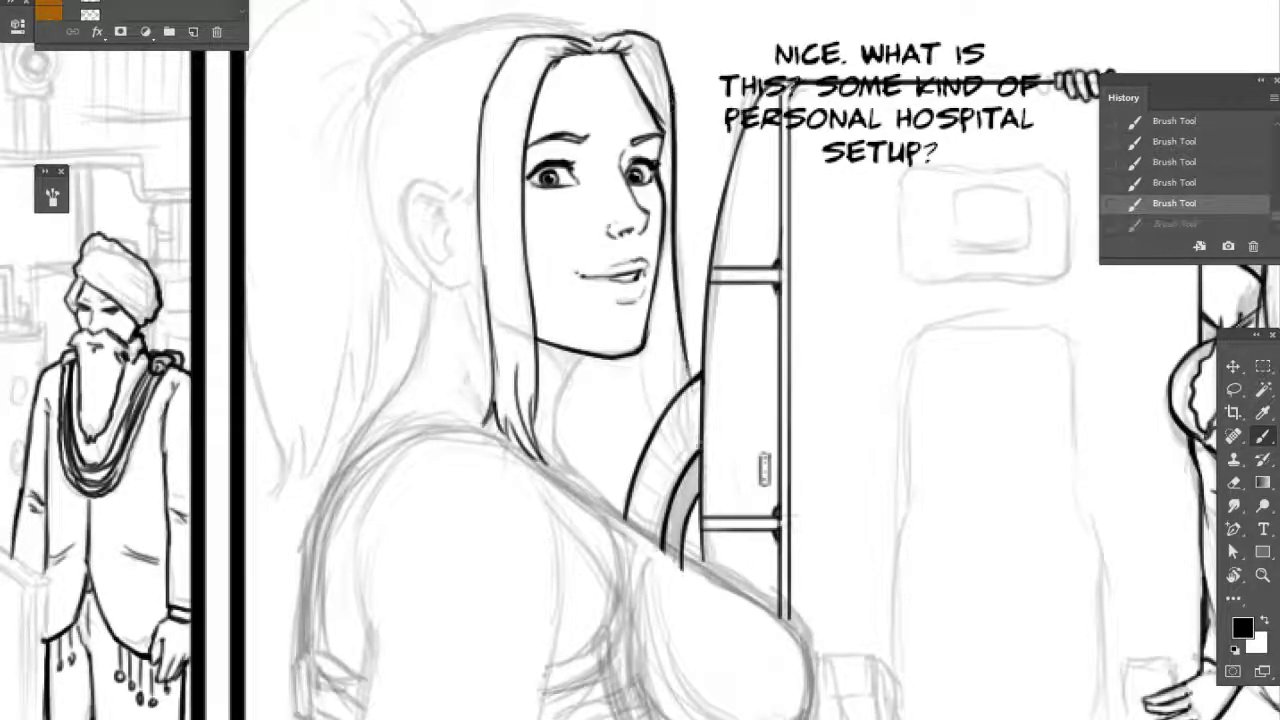
- Redraw the outer edge of the woman's far hair strand and shade the hair roots beside the parting
click(1175, 203)
mouse_move(676, 90)
mouse_down()
mouse_move(670, 383)
mouse_move(670, 350)
mouse_up()
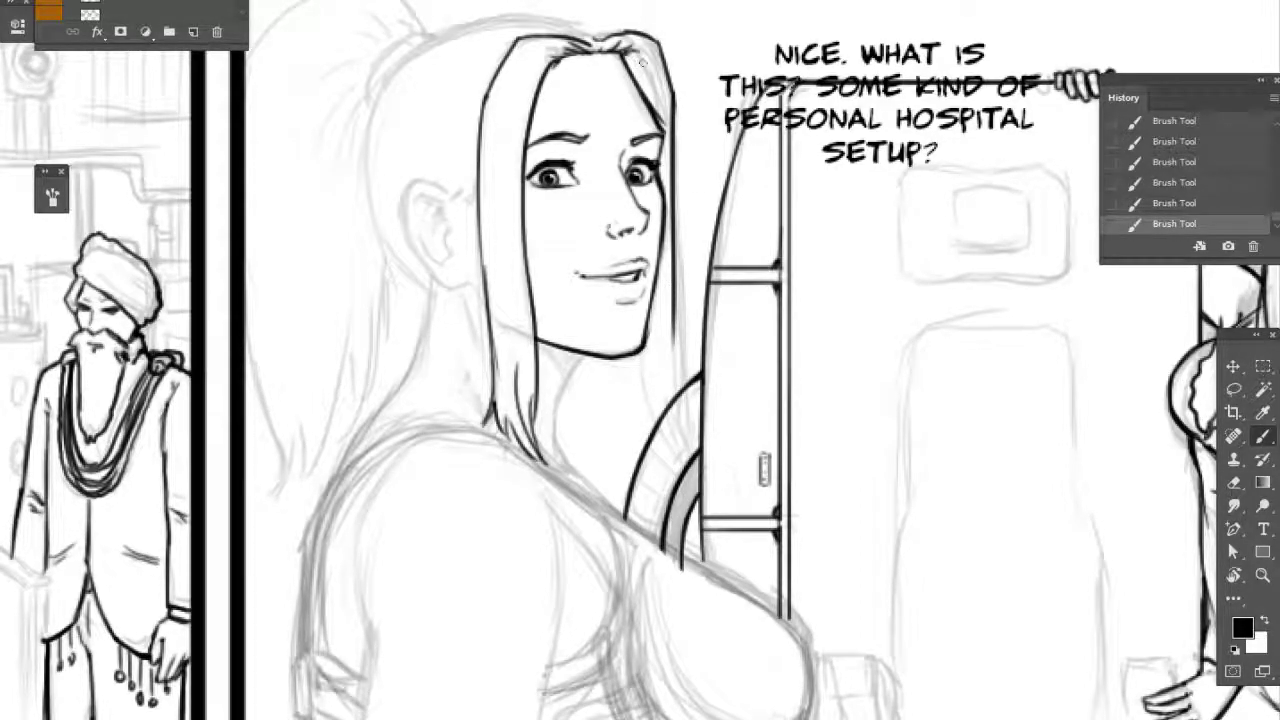
drag(626, 52, 644, 106)
key(e)
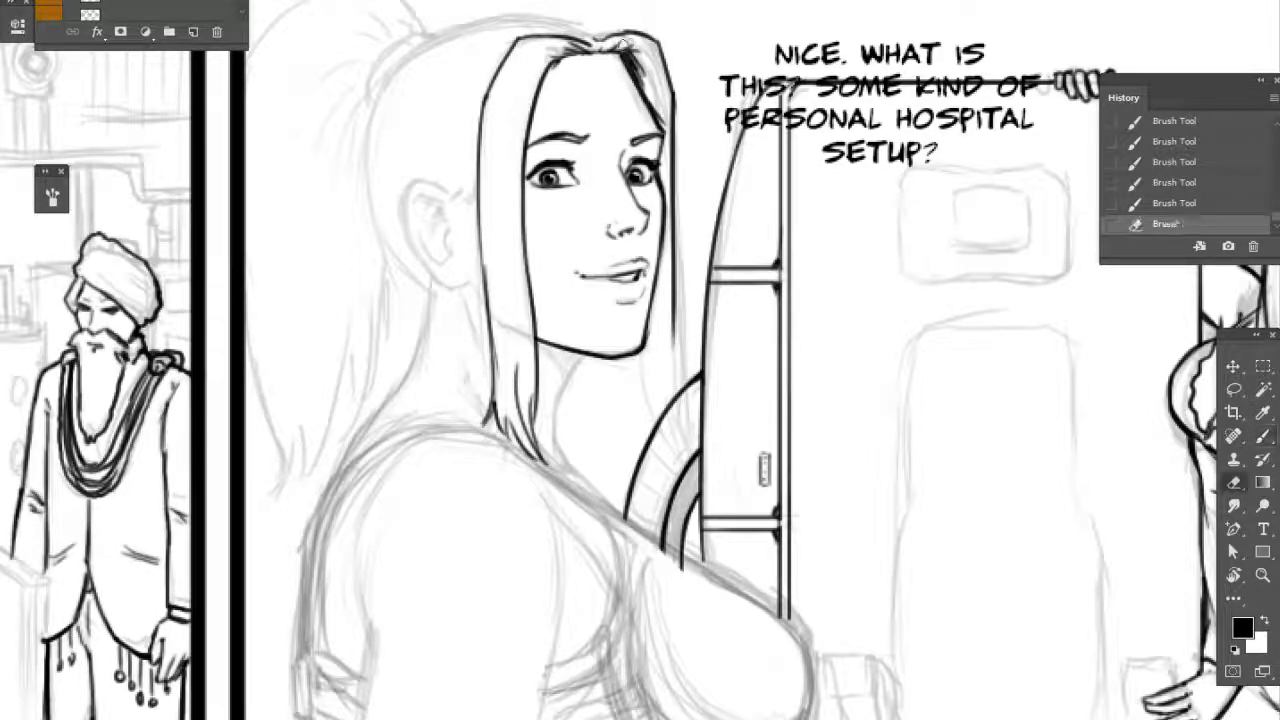
mouse_move(624, 44)
mouse_down()
mouse_move(650, 45)
mouse_move(560, 38)
mouse_up()
key(b)
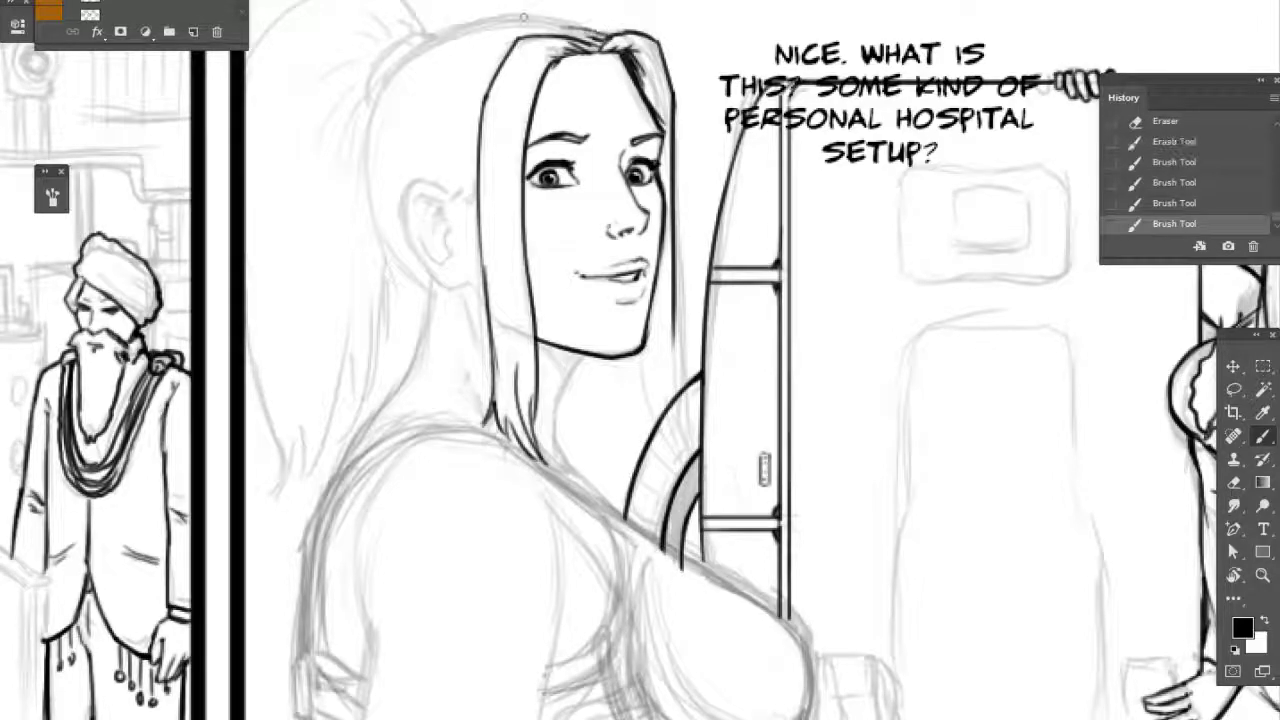
drag(716, 200, 698, 186)
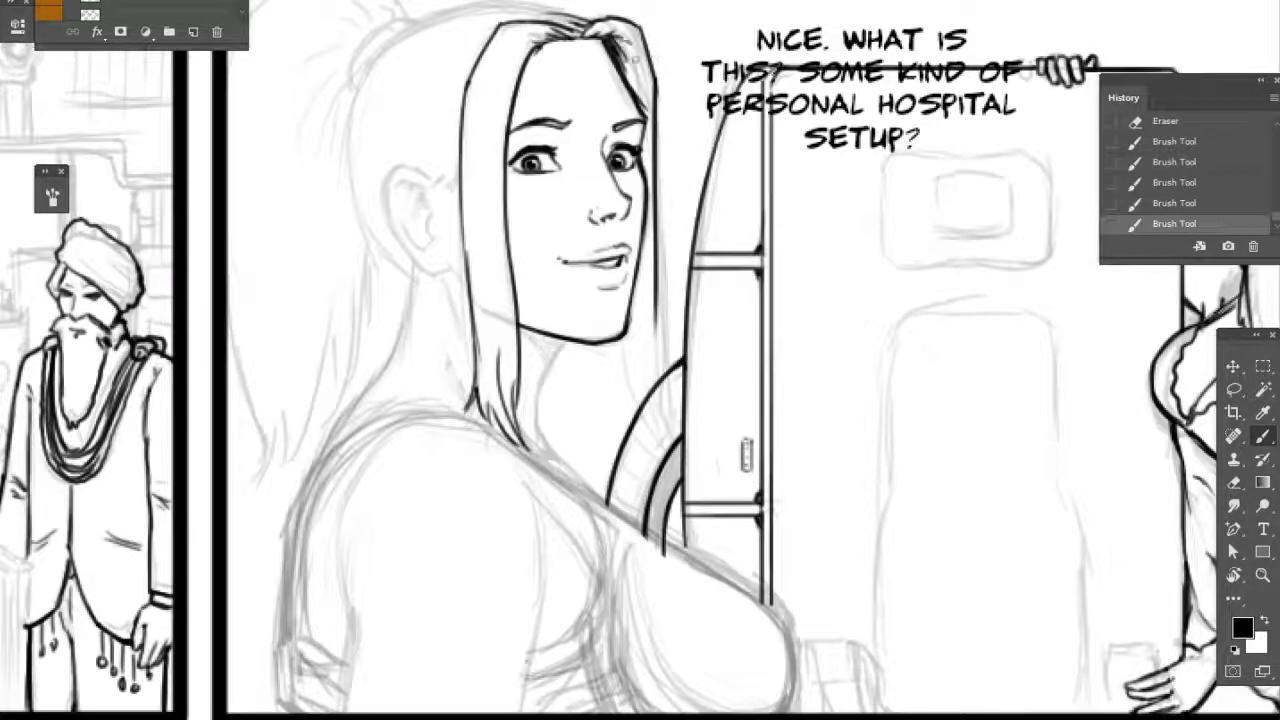
drag(614, 40, 632, 74)
- Ink the lower inner edge and pointed tips of the far hair strand, cleaning the lines with the Eraser
drag(675, 328, 655, 408)
drag(609, 336, 630, 420)
mouse_move(613, 376)
mouse_down()
mouse_move(630, 425)
mouse_move(646, 378)
mouse_move(643, 438)
mouse_up()
key(e)
key(b)
mouse_move(626, 412)
mouse_down()
mouse_move(642, 436)
mouse_move(629, 400)
mouse_move(640, 442)
mouse_up()
key(e)
key(b)
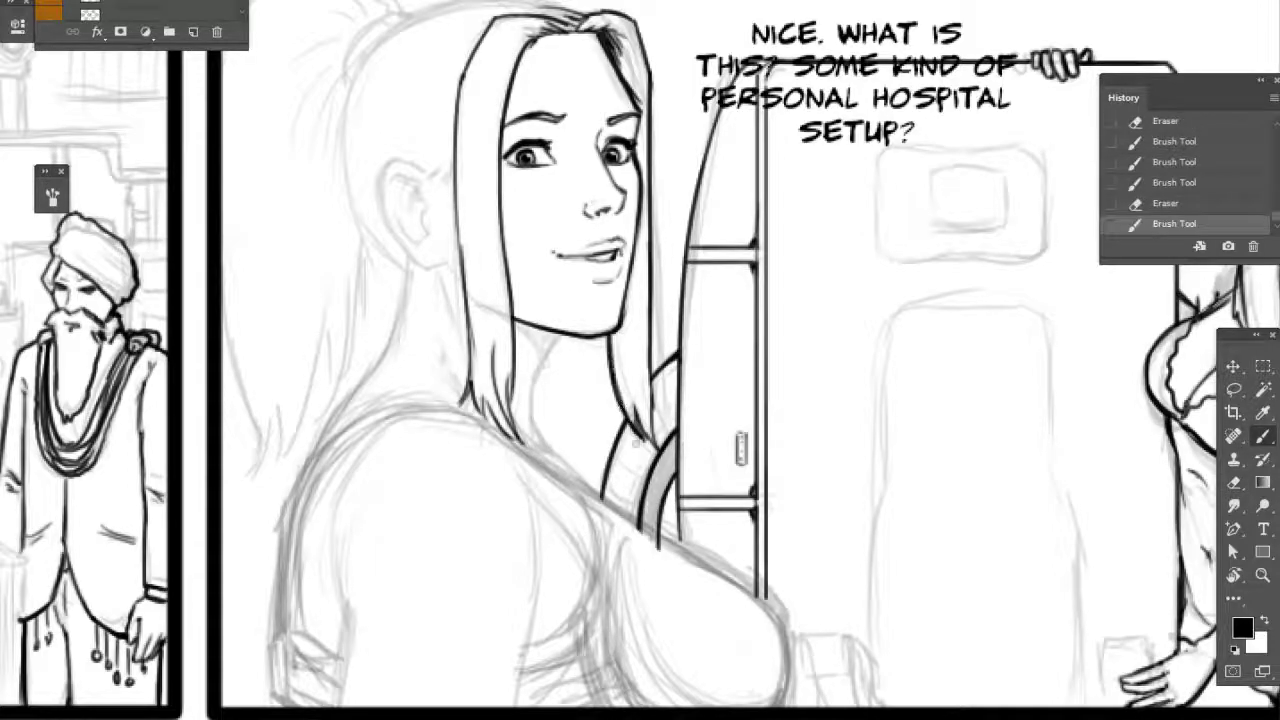
mouse_move(624, 370)
mouse_down()
mouse_move(616, 410)
mouse_move(656, 446)
mouse_move(646, 440)
mouse_up()
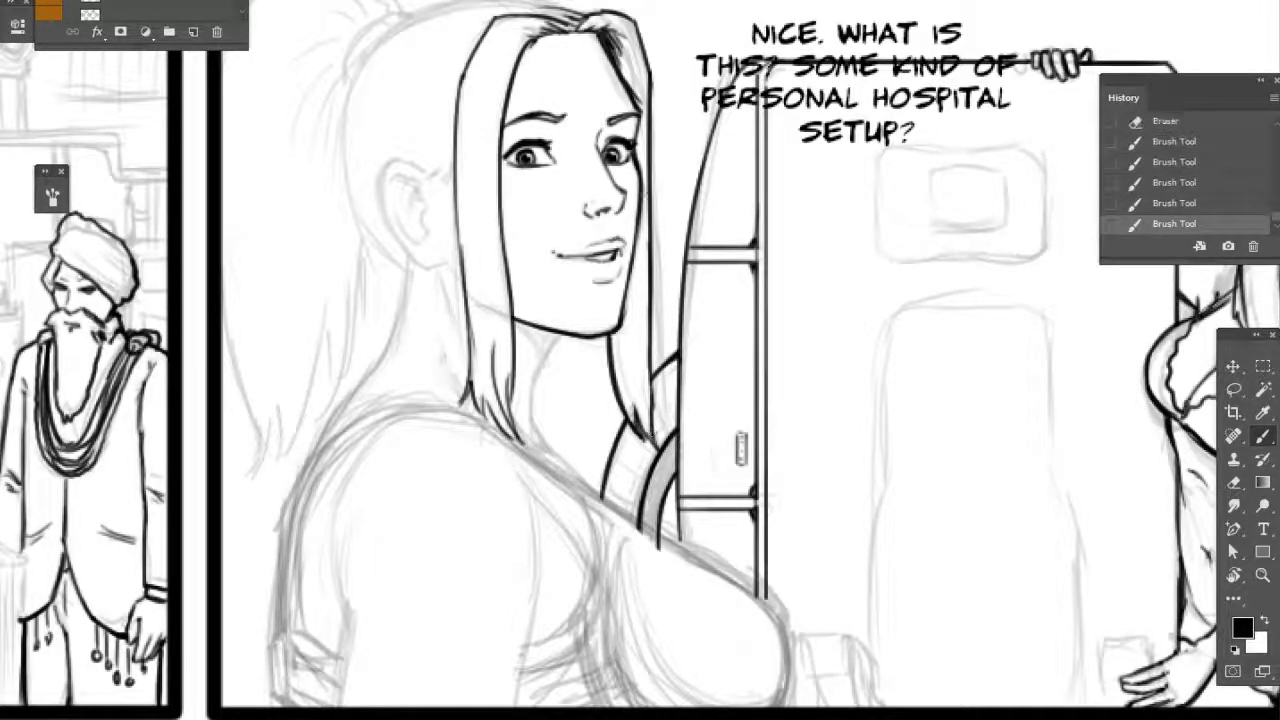
- Ink the front contour of the woman's neck and hatch the shadow beneath her chin
drag(666, 302, 691, 312)
mouse_move(591, 346)
mouse_down()
mouse_move(555, 402)
mouse_move(574, 466)
mouse_up()
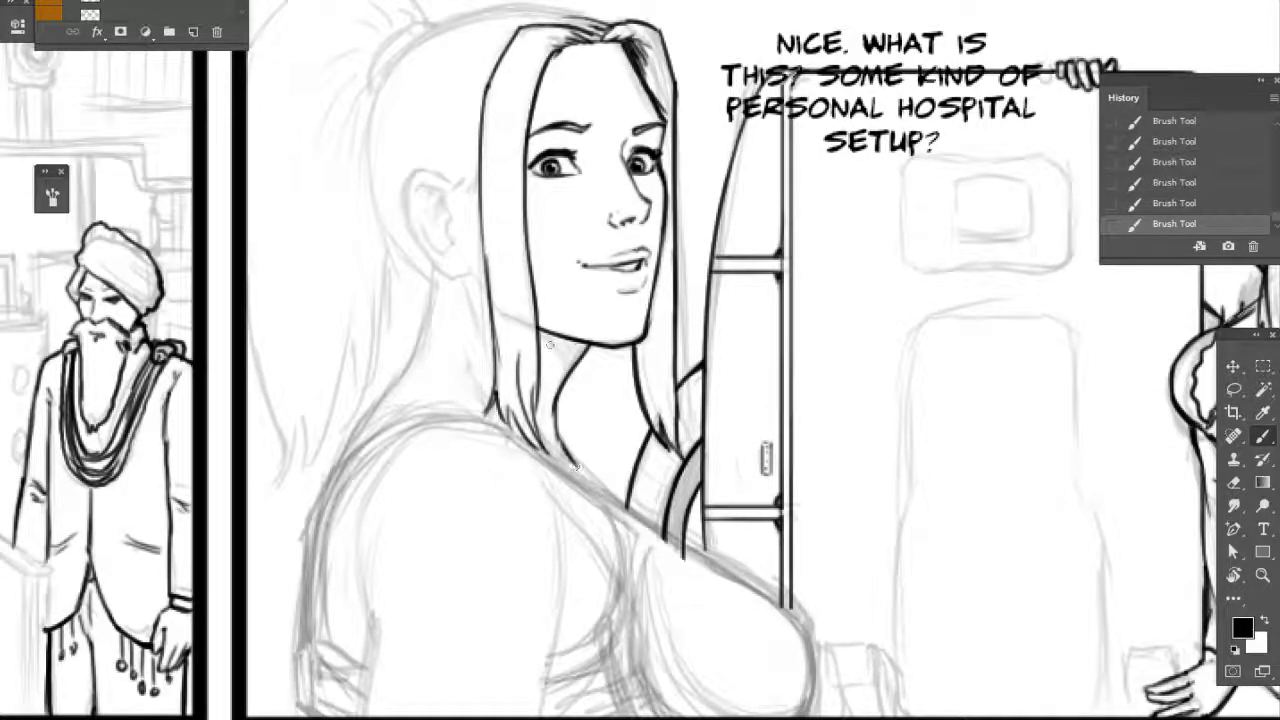
mouse_move(541, 335)
mouse_down()
mouse_move(567, 366)
mouse_move(547, 339)
mouse_move(570, 357)
mouse_move(567, 339)
mouse_move(647, 427)
mouse_move(610, 384)
mouse_move(573, 379)
mouse_up()
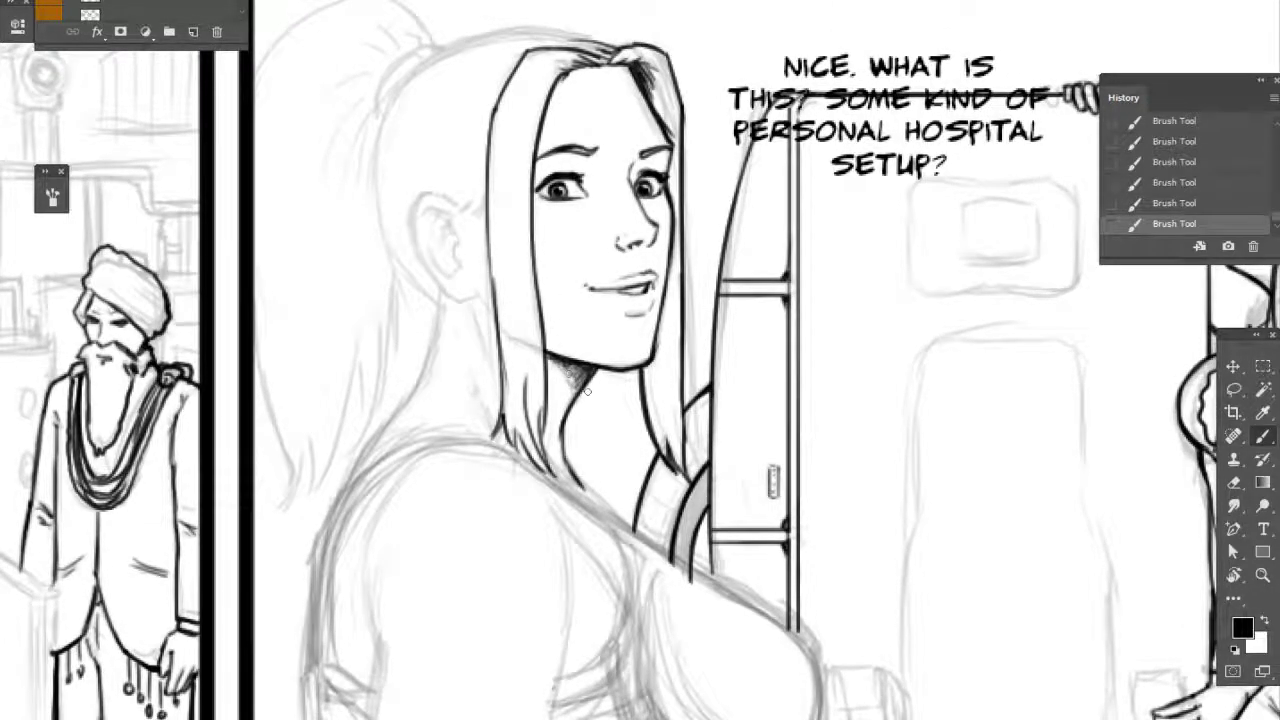
- Ink the outer contour of the woman's ear from the earlobe around the upper rim
drag(634, 229, 653, 278)
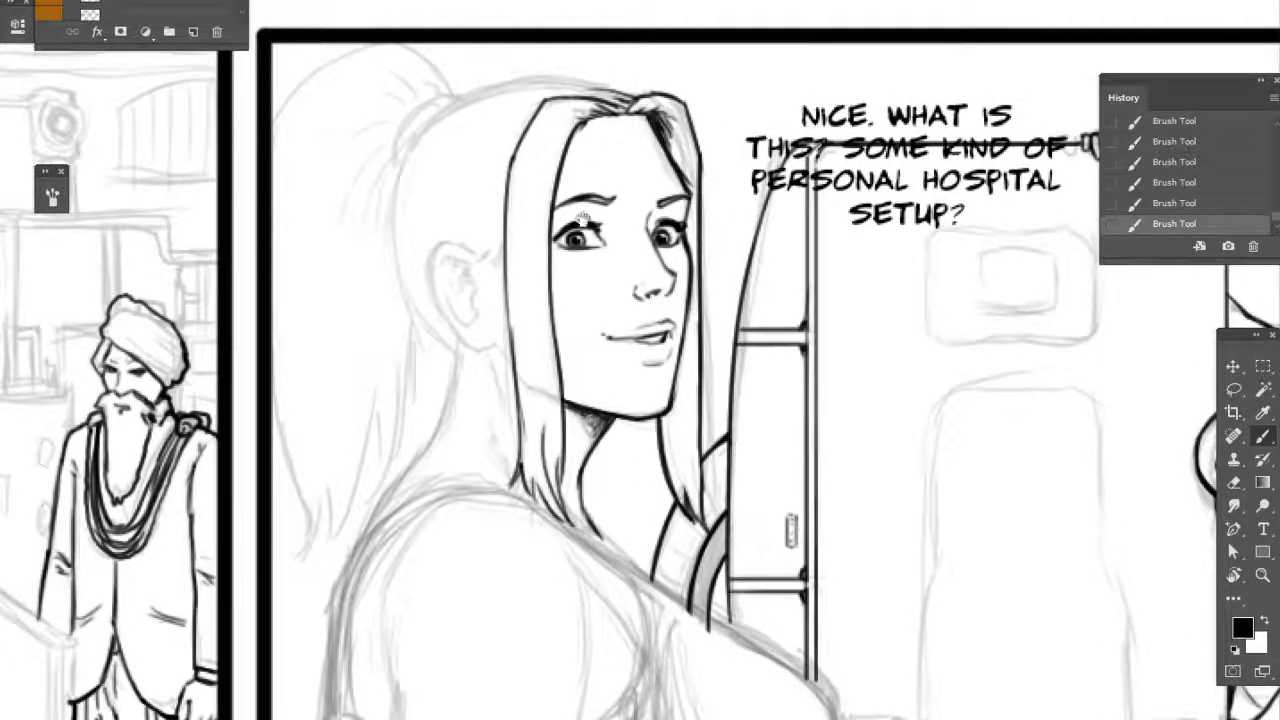
drag(583, 217, 599, 247)
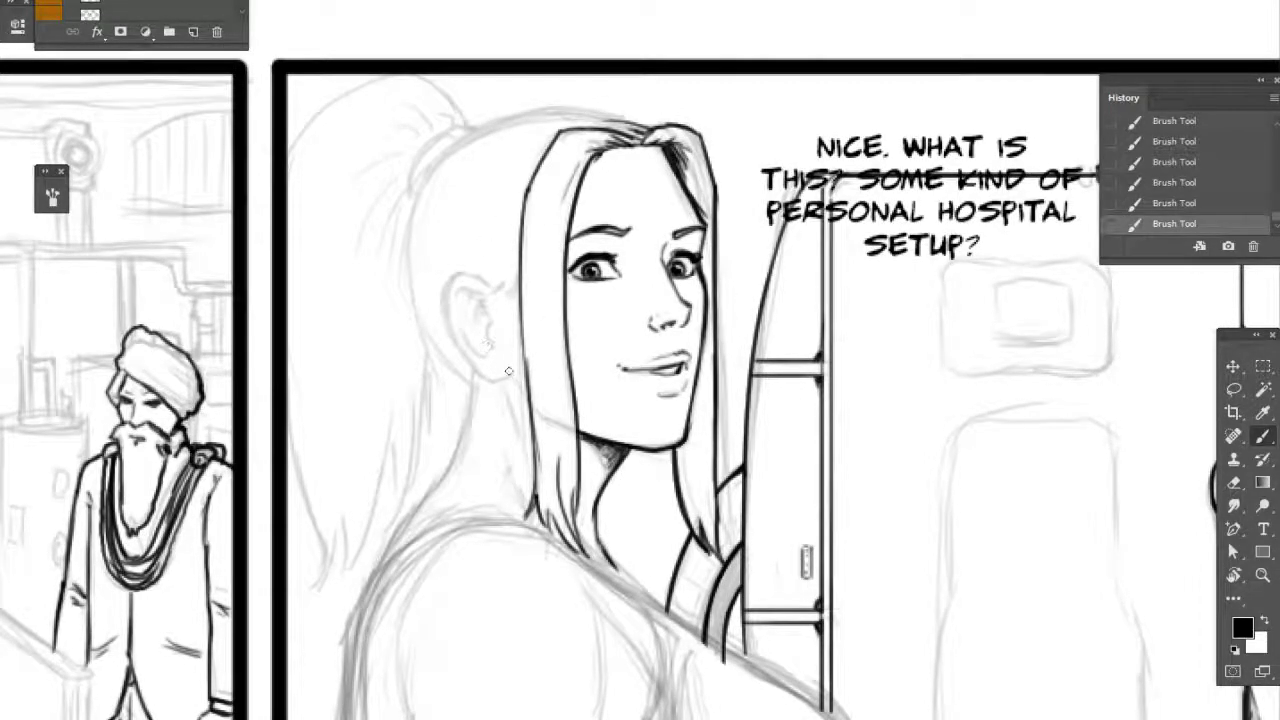
mouse_move(508, 371)
mouse_down()
mouse_move(490, 378)
mouse_move(450, 330)
mouse_move(461, 279)
mouse_move(488, 291)
mouse_move(448, 290)
mouse_move(455, 342)
mouse_move(480, 378)
mouse_move(510, 374)
mouse_up()
key(e)
key(b)
key(b)
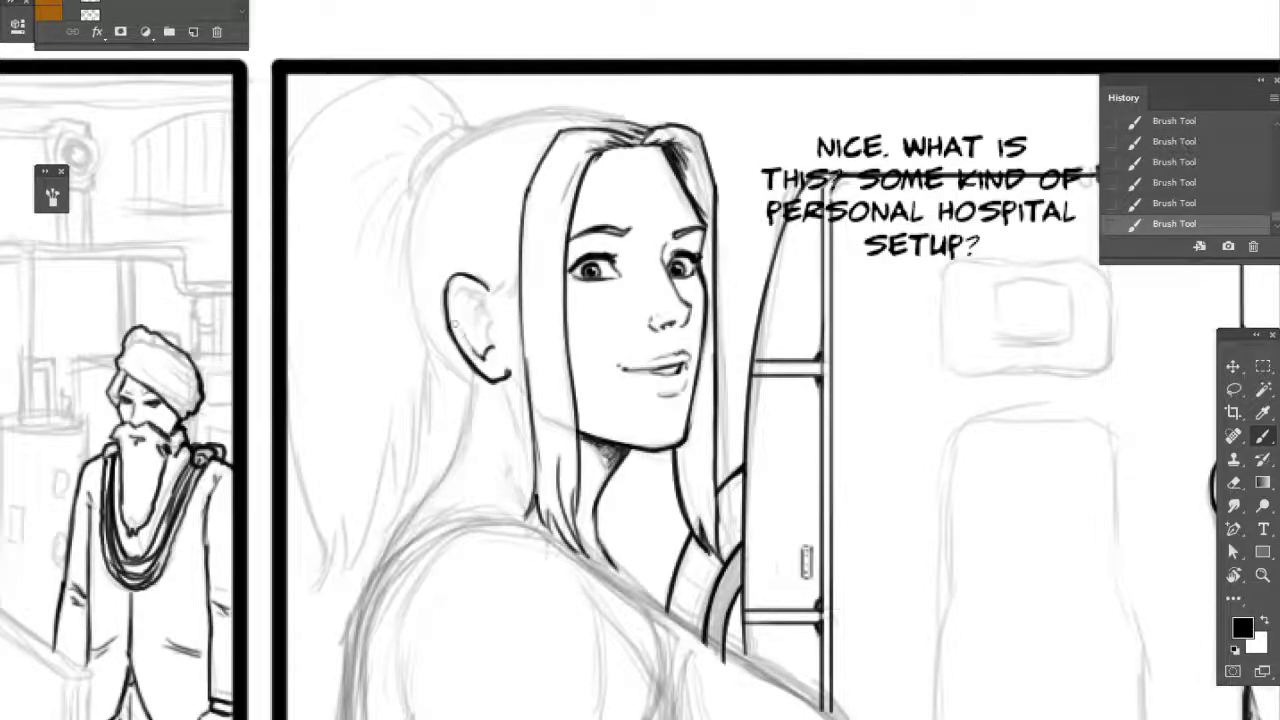
- Ink the inner folds of the woman's ear, thinning and correcting the lines with the Eraser
key(e)
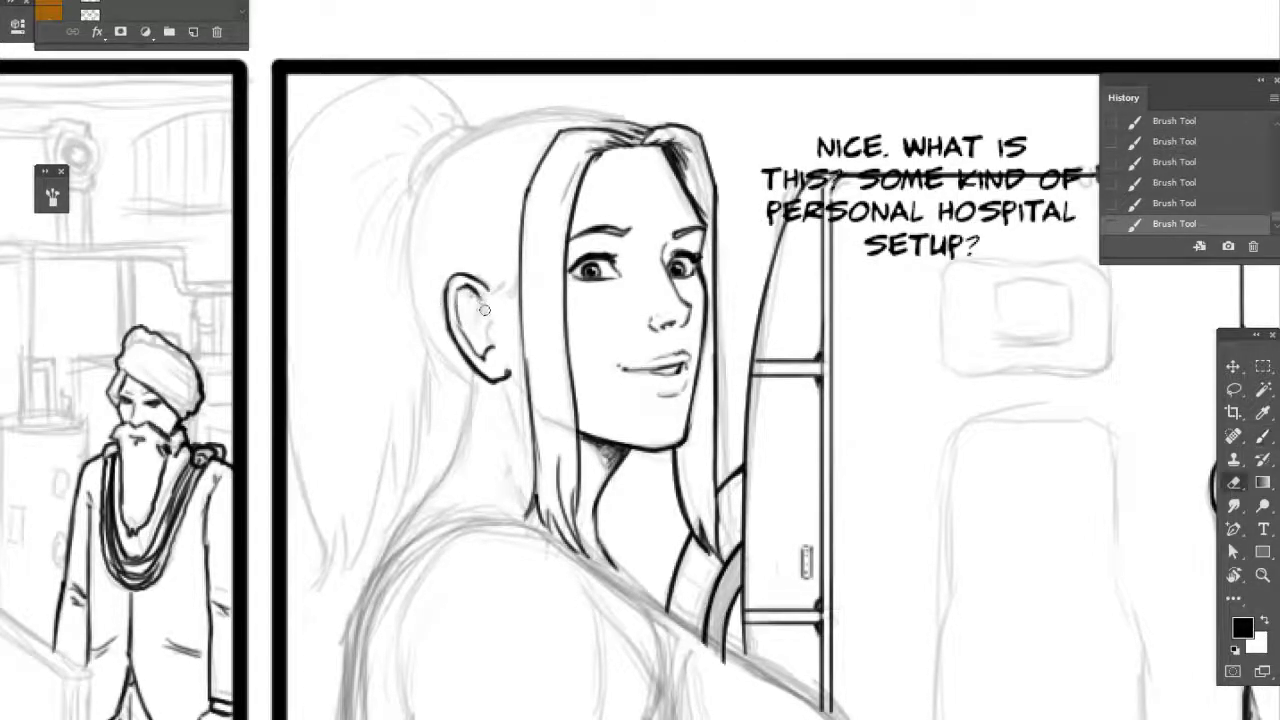
drag(482, 294, 487, 330)
key(b)
mouse_move(484, 308)
mouse_down()
mouse_move(488, 328)
mouse_move(478, 306)
mouse_up()
key(e)
drag(474, 299, 483, 312)
drag(481, 303, 485, 342)
key(b)
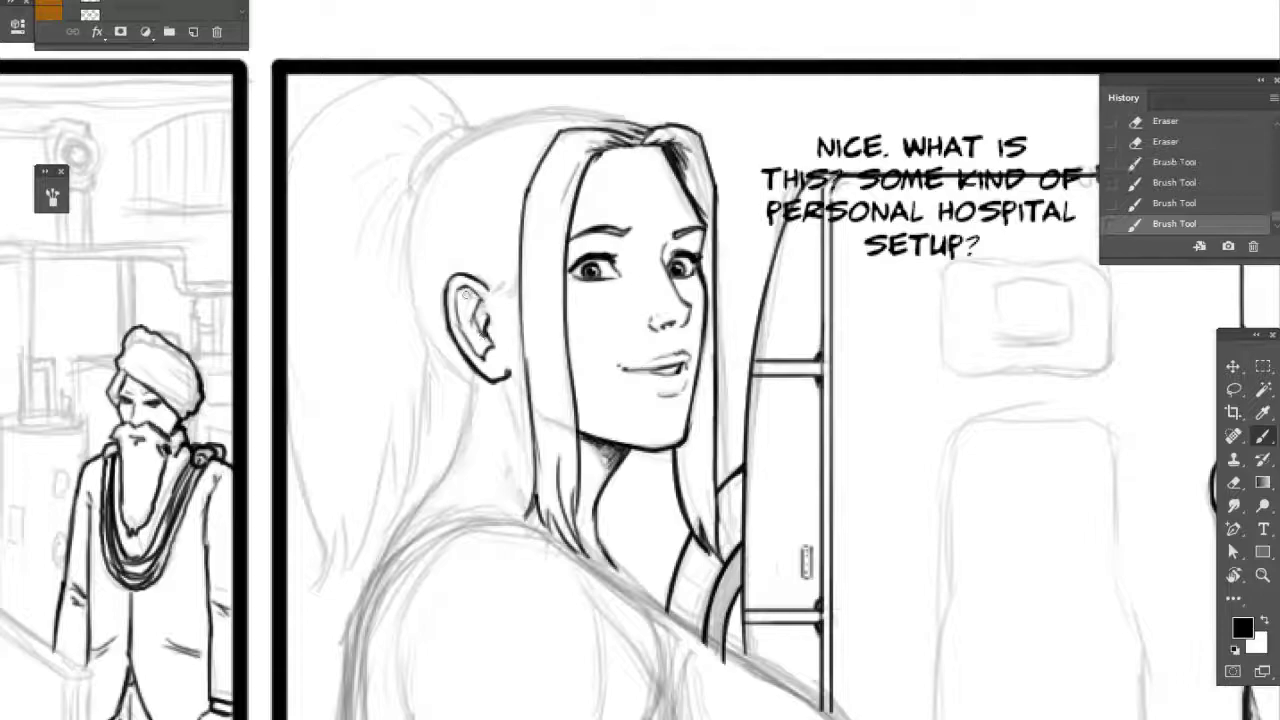
- Finish the inner ear detail and ink the short line joining the ear to the near hair strand
mouse_move(466, 294)
mouse_down()
mouse_move(504, 267)
mouse_move(490, 295)
mouse_move(514, 339)
mouse_move(512, 307)
mouse_up()
key(e)
key(b)
drag(516, 284, 518, 312)
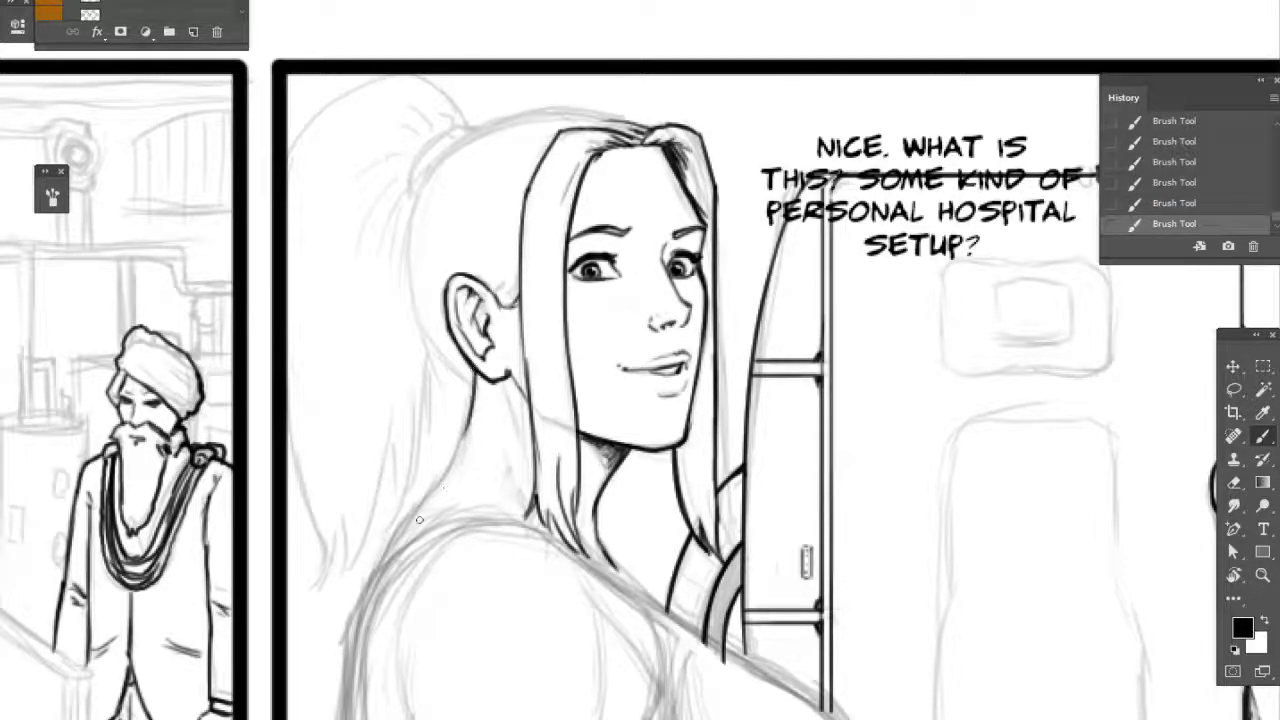
- Ink the back of the woman's neck down to the shoulder and add the neck muscle lines below the ear
mouse_move(375, 577)
mouse_down()
mouse_move(463, 440)
mouse_move(474, 396)
mouse_move(521, 426)
mouse_move(506, 400)
mouse_move(521, 428)
mouse_up()
key(e)
key(b)
mouse_move(508, 385)
mouse_down()
mouse_move(518, 422)
mouse_move(513, 396)
mouse_up()
drag(533, 458, 532, 510)
drag(518, 420, 530, 458)
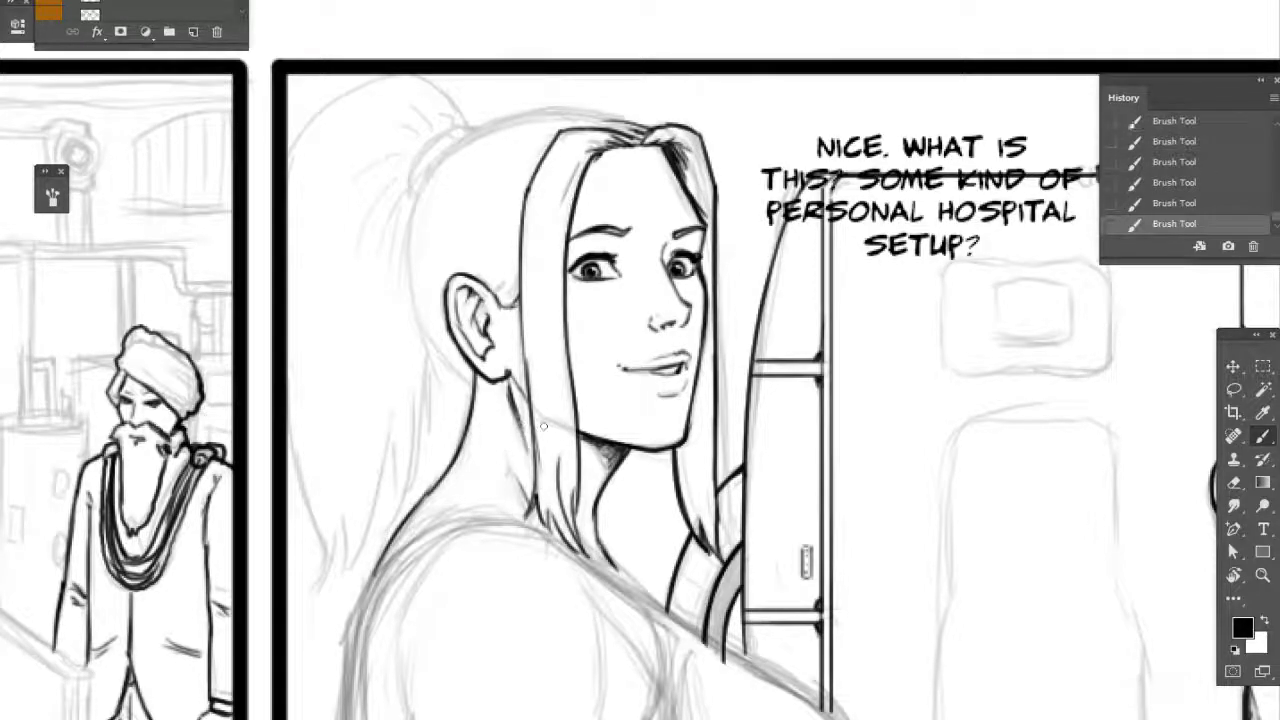
- Ink the back of the woman's head and the crown up to the parting, undoing and redrawing the first stroke
drag(665, 303, 682, 375)
mouse_move(446, 418)
mouse_down()
mouse_move(488, 484)
mouse_move(440, 218)
mouse_up()
key(ctrl+z)
mouse_move(427, 295)
mouse_down()
mouse_move(458, 231)
mouse_move(592, 185)
mouse_move(664, 195)
mouse_up()
- Ink the hair tie at the back of the head, refine it with the Eraser, and darken the neck line below the ear
key(e)
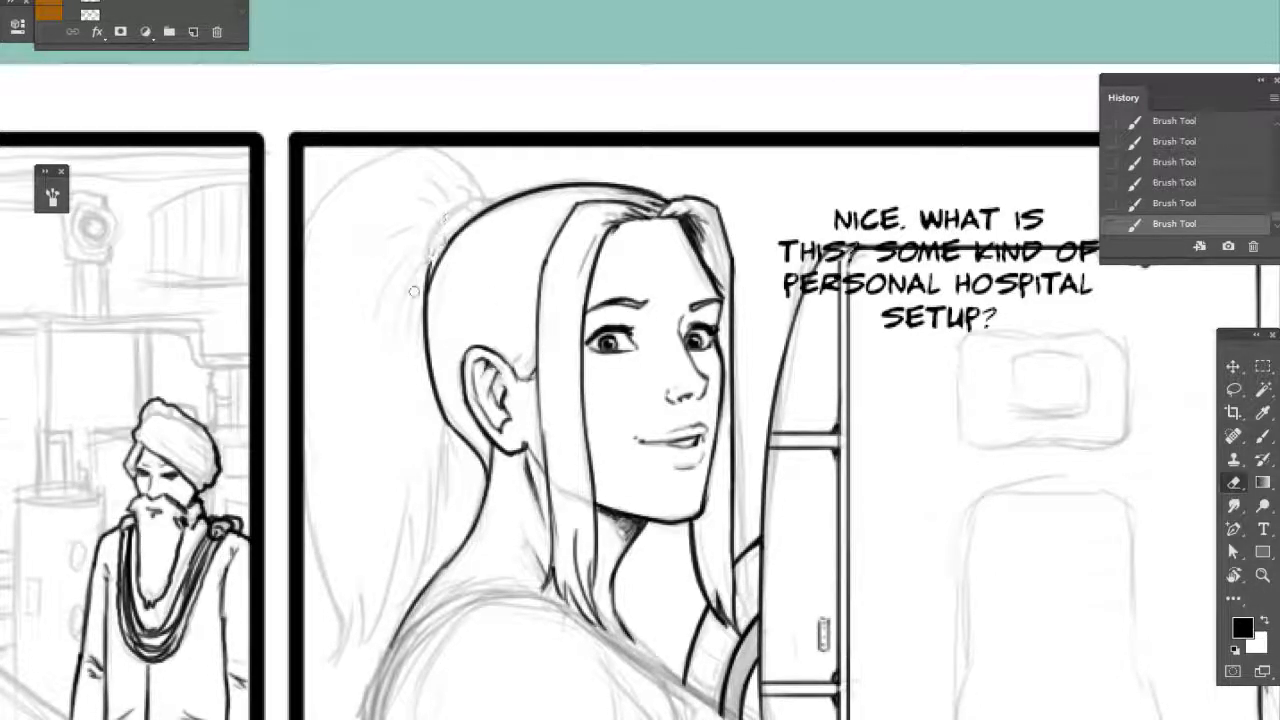
mouse_move(416, 303)
mouse_down()
mouse_move(406, 314)
mouse_move(460, 202)
mouse_move(430, 238)
mouse_move(490, 202)
mouse_up()
key(b)
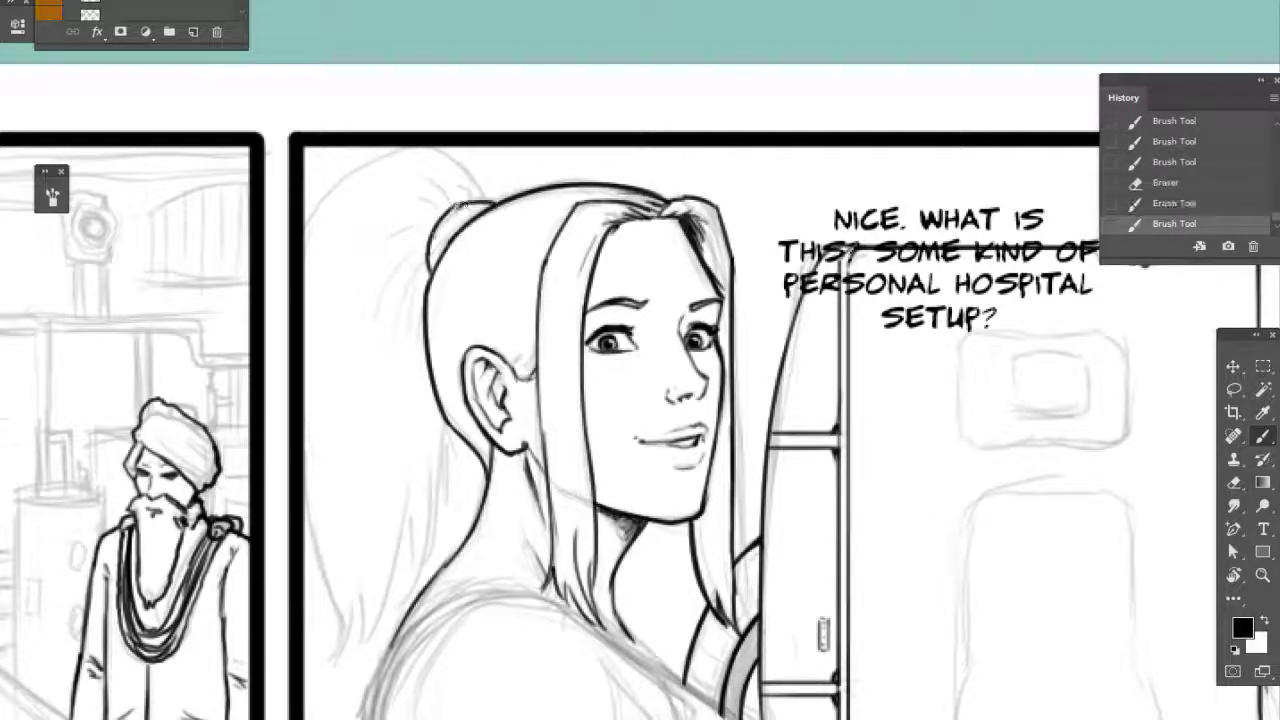
key(e)
drag(433, 238, 467, 202)
key(b)
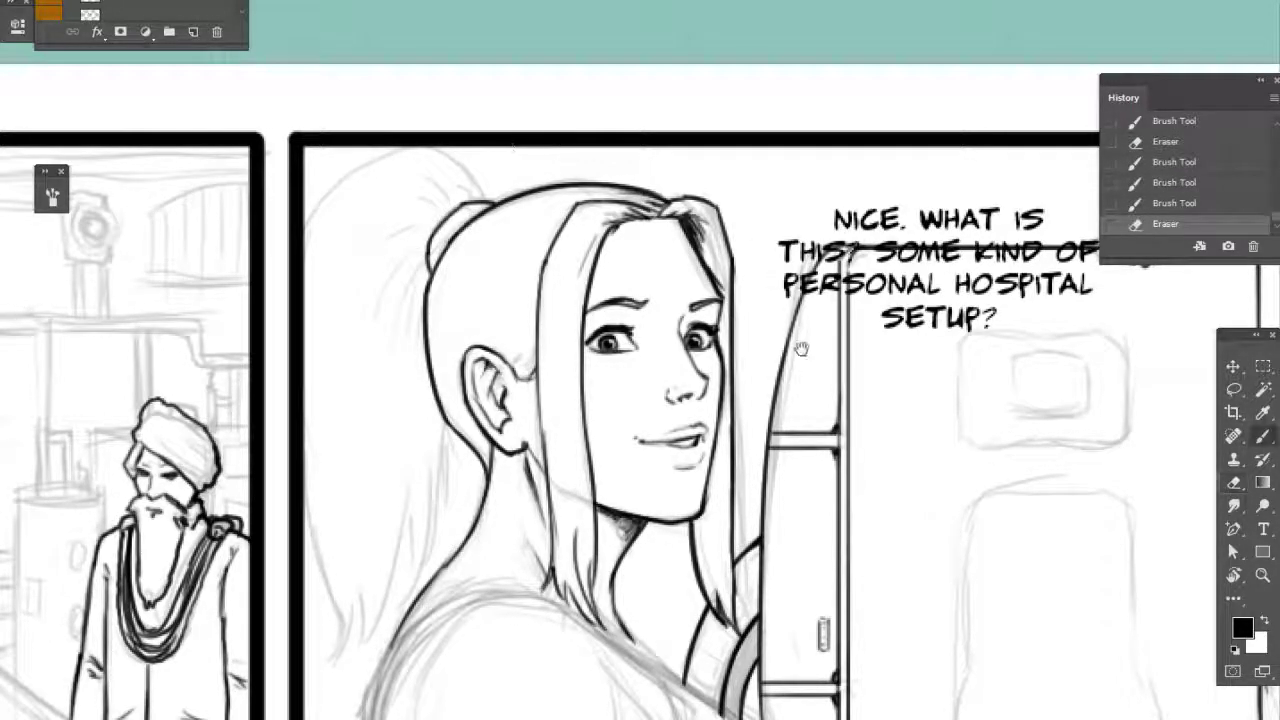
drag(800, 350, 784, 334)
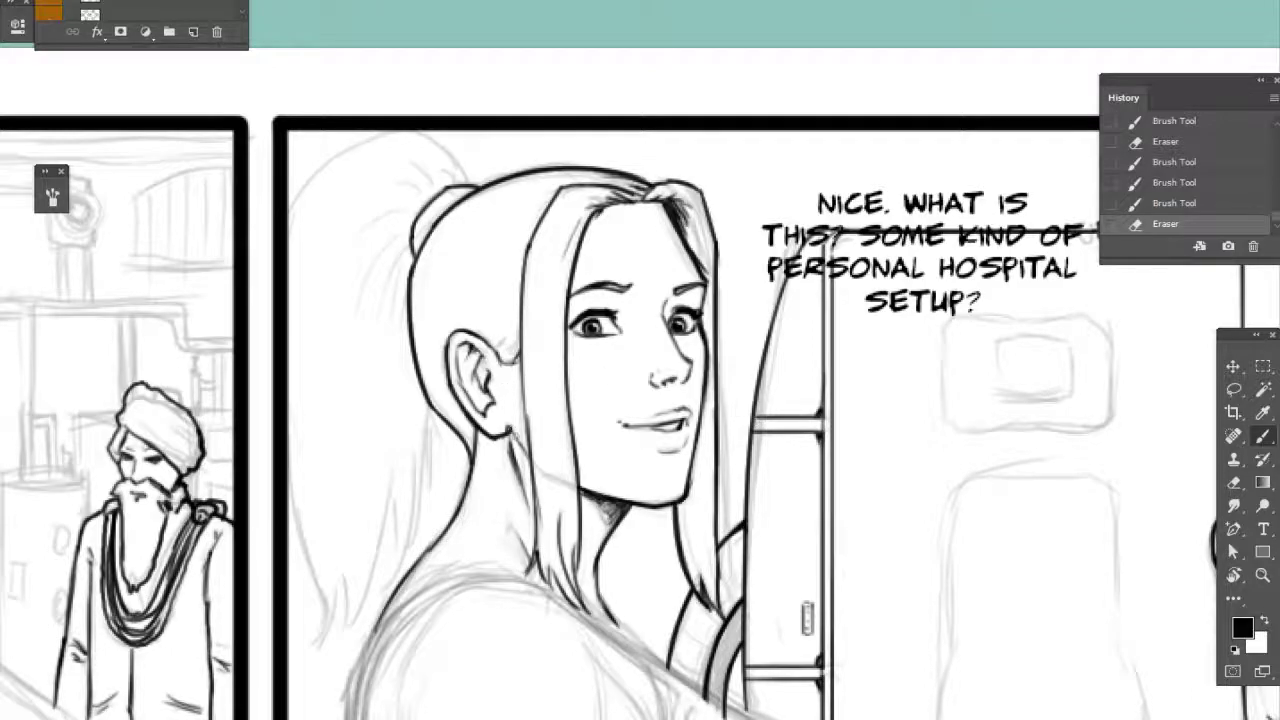
drag(509, 428, 532, 462)
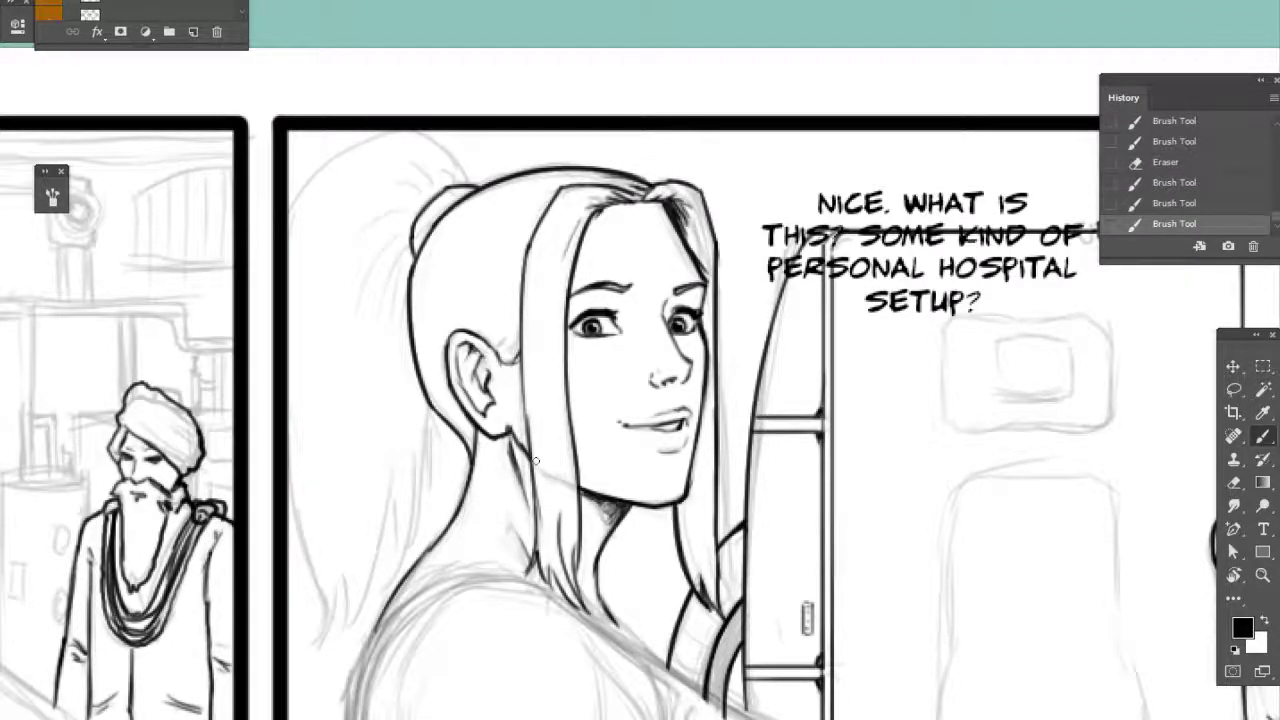
- Review the inking of the comic page's panels from the top row down to the table scene in the last row
key(ctrl+minus)
key(ctrl+minus)
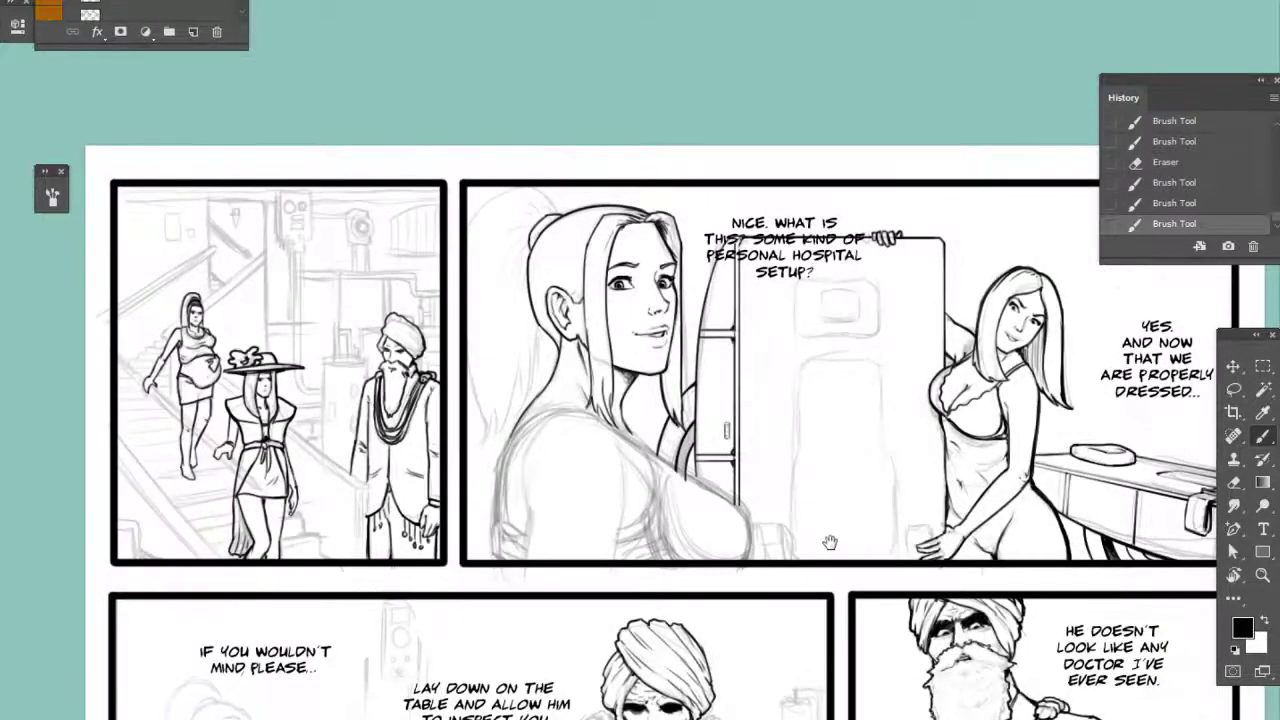
drag(1024, 480, 926, 467)
drag(824, 540, 834, 332)
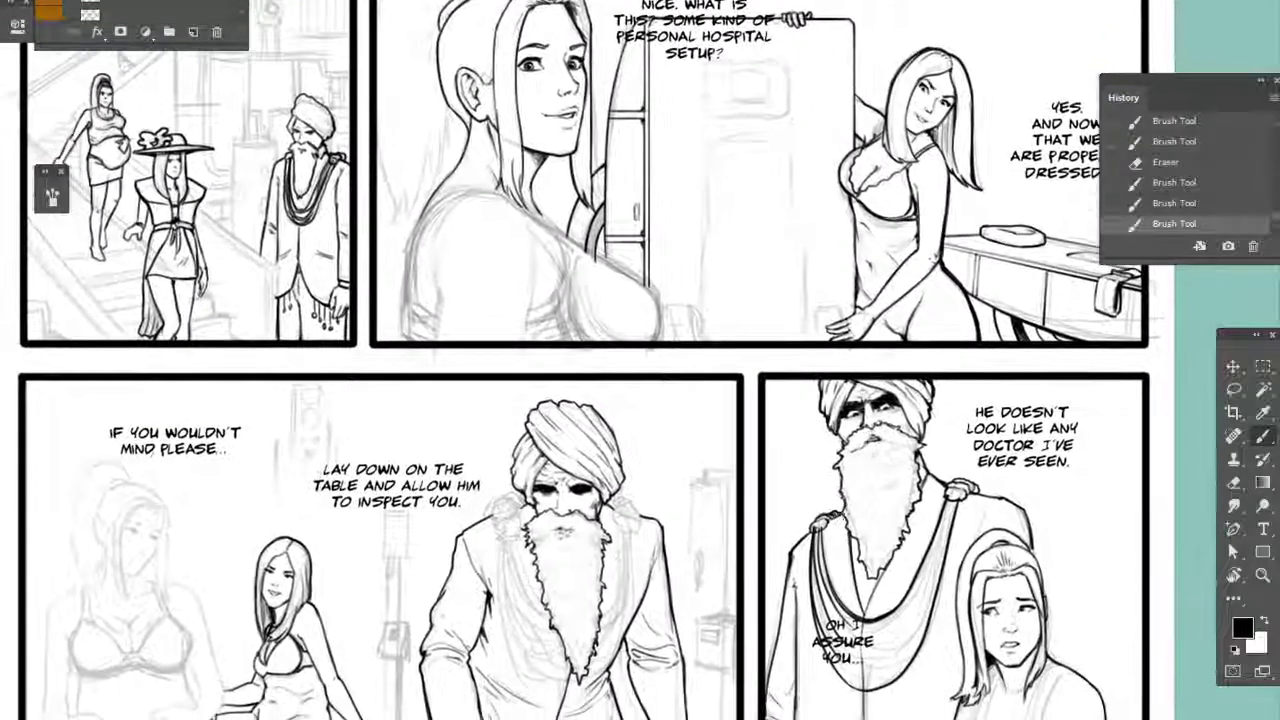
scroll(570, 400, down, 5)
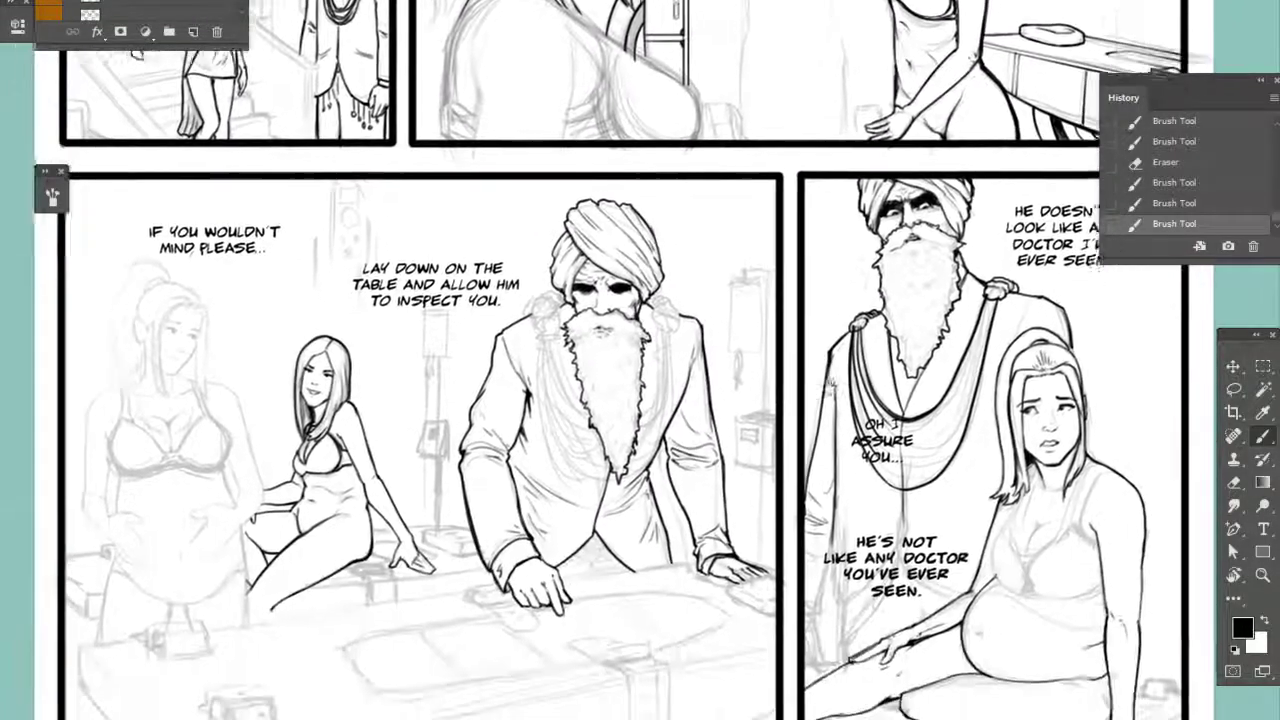
drag(853, 468, 748, 399)
drag(823, 596, 821, 346)
scroll(570, 400, down, 6)
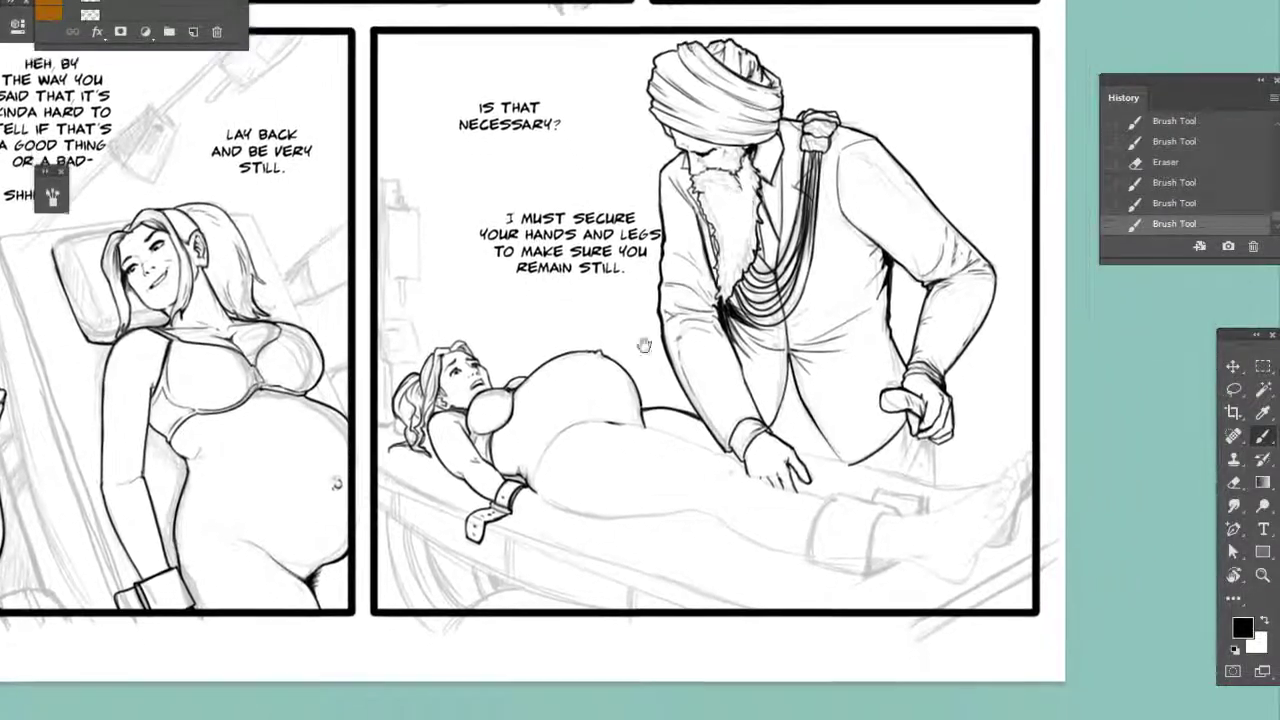
scroll(811, 280, up, 2)
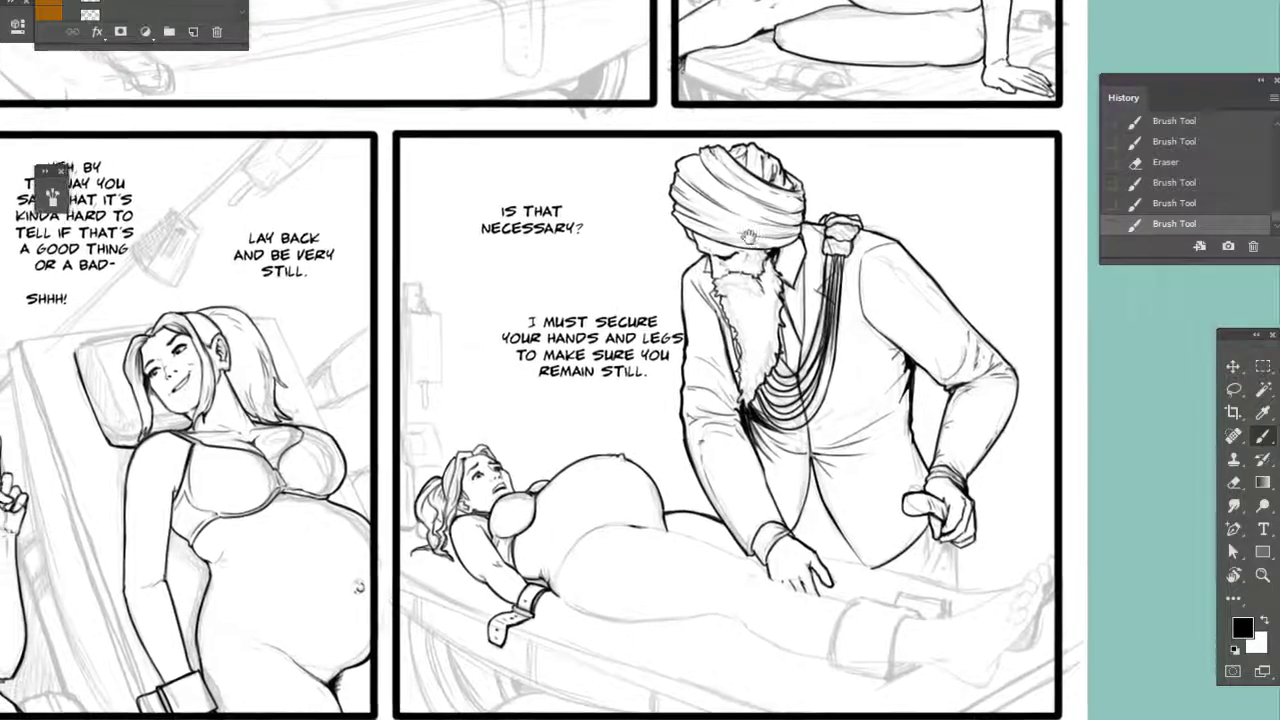
drag(749, 237, 826, 212)
drag(720, 197, 703, 297)
drag(968, 324, 919, 325)
scroll(918, 326, up, 6)
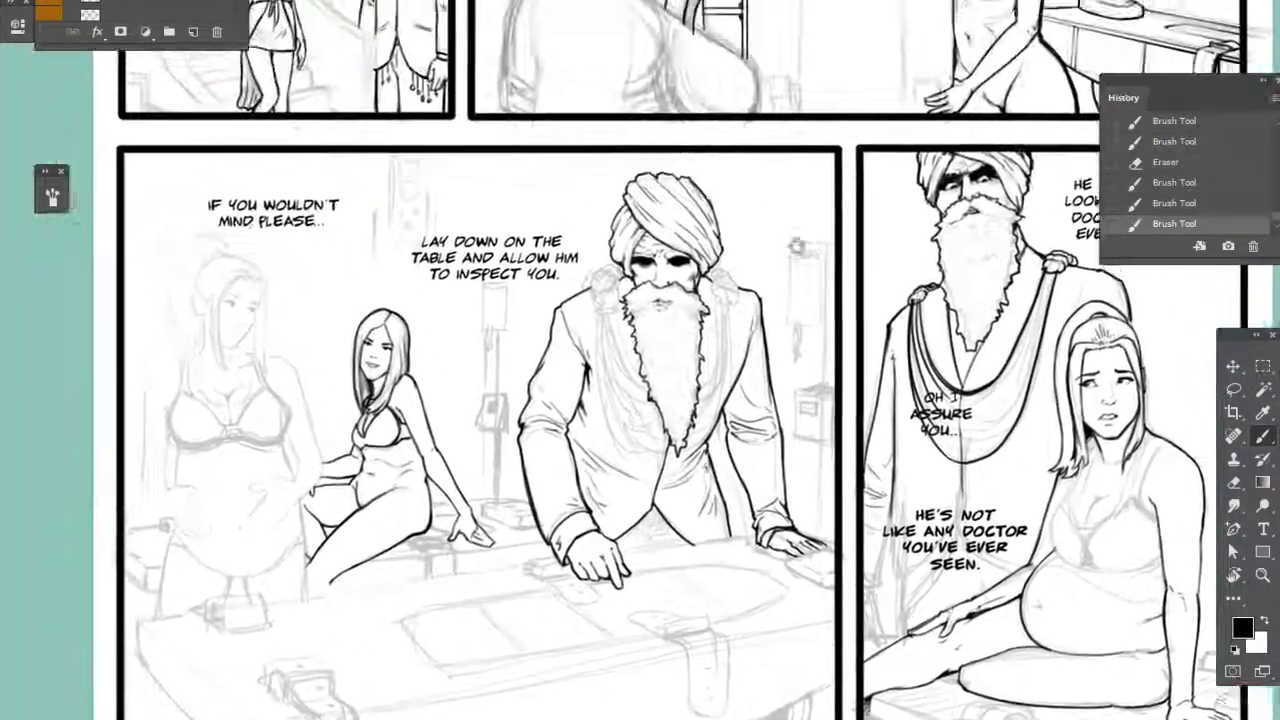
drag(794, 167, 692, 568)
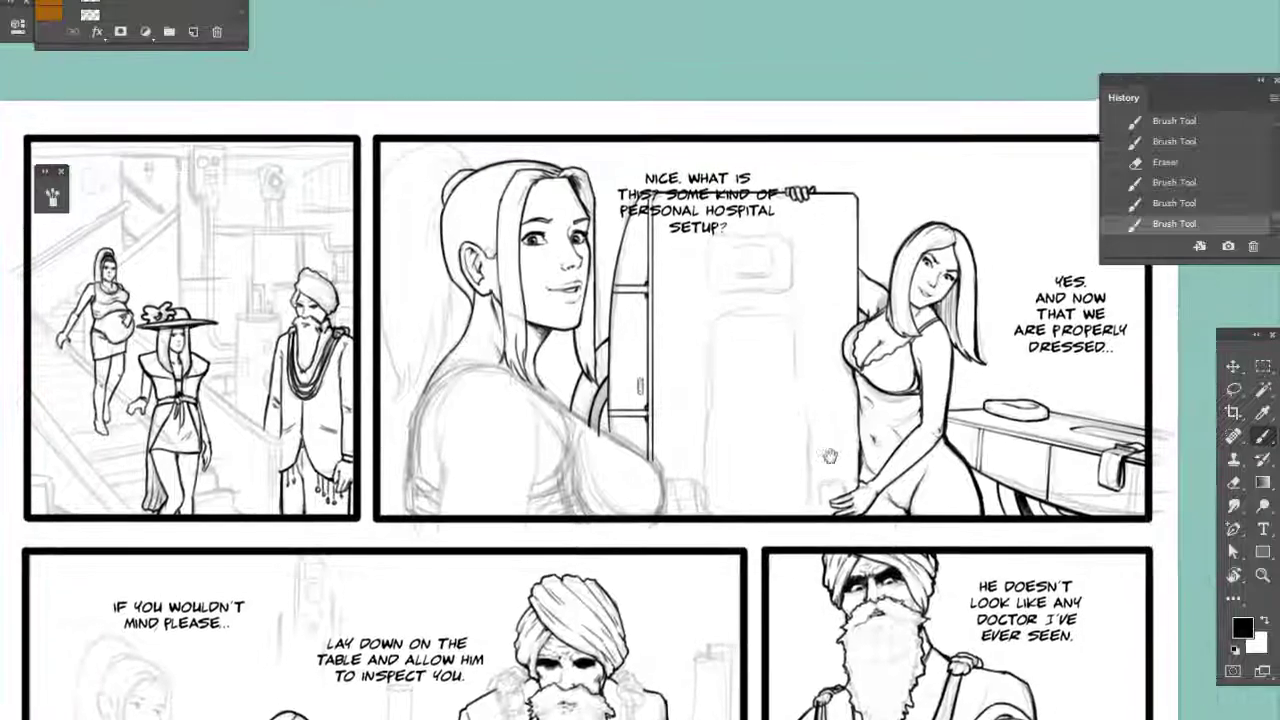
drag(803, 441, 789, 427)
- Ink the lower part of the woman's ponytail, including its outer edge, pointed tips and the inner edge behind the neck
key(ctrl+plus)
key(ctrl+plus)
mouse_move(482, 281)
mouse_down()
mouse_move(584, 332)
mouse_move(672, 329)
mouse_up()
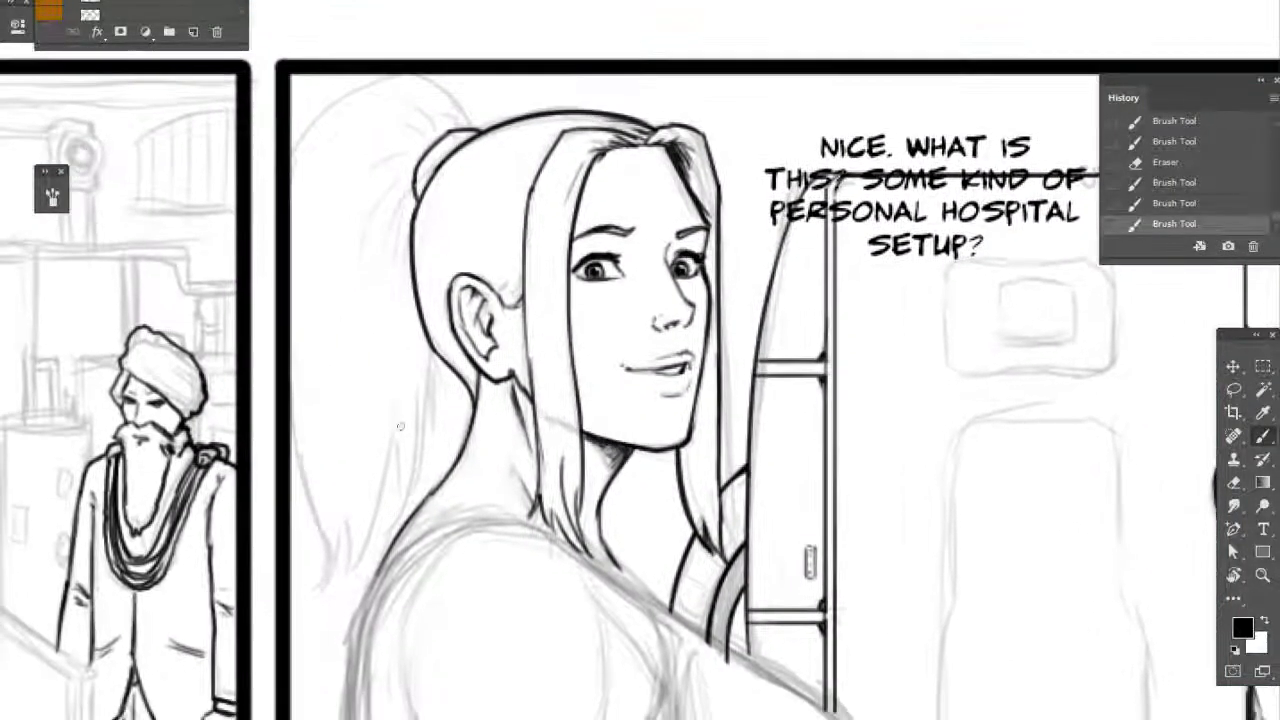
drag(290, 409, 338, 566)
mouse_move(311, 512)
mouse_down()
mouse_move(329, 572)
mouse_move(317, 590)
mouse_move(352, 506)
mouse_move(345, 573)
mouse_move(388, 482)
mouse_move(380, 532)
mouse_up()
mouse_move(390, 458)
mouse_down()
mouse_move(378, 532)
mouse_move(386, 522)
mouse_up()
drag(428, 370, 404, 498)
mouse_move(434, 362)
mouse_down()
mouse_move(418, 458)
mouse_move(428, 384)
mouse_move(426, 400)
mouse_up()
drag(420, 474, 415, 469)
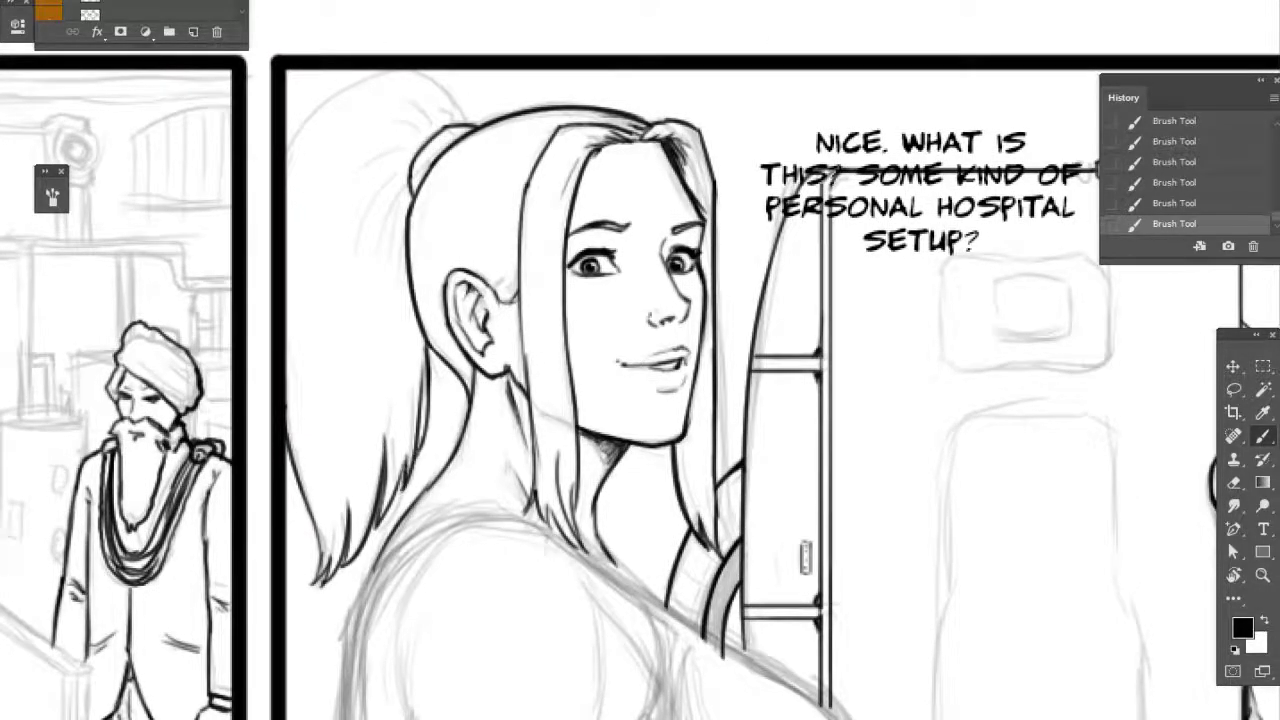
- Ink the ponytail's upper contour from the hair tie to the panel border, undoing and redrawing the first stroke
drag(465, 125, 338, 77)
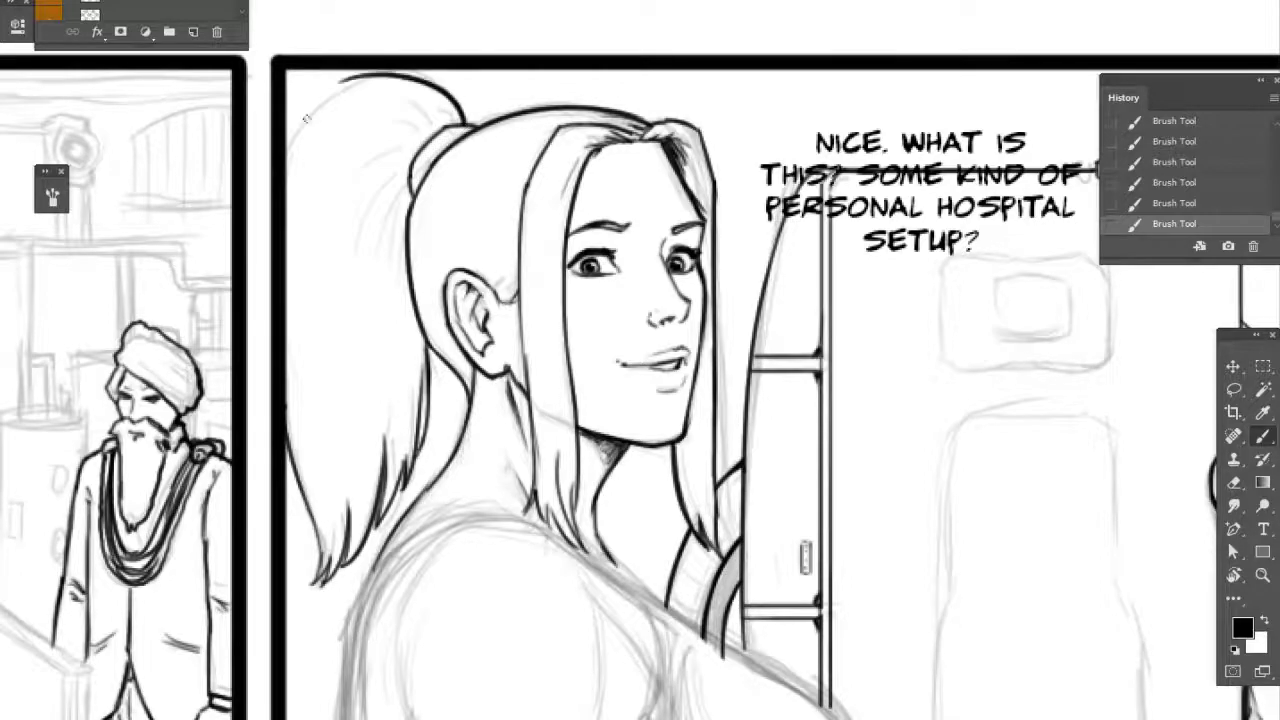
click(1180, 203)
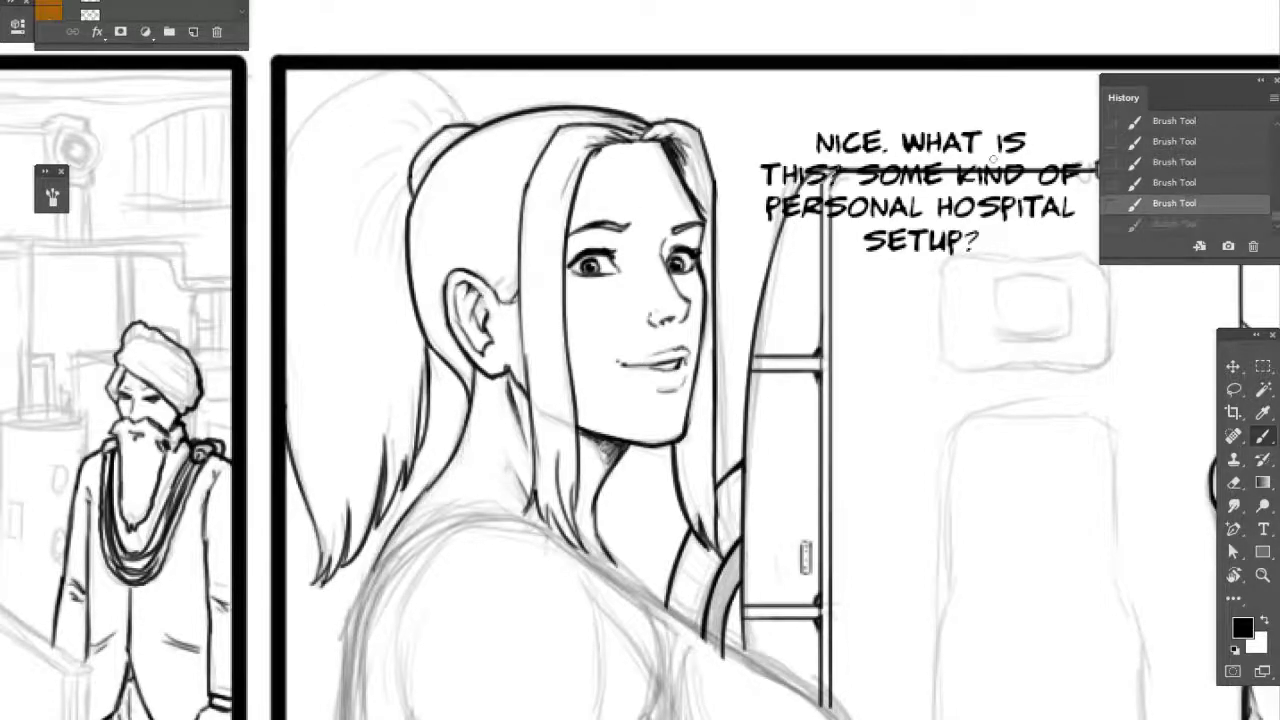
drag(470, 124, 344, 70)
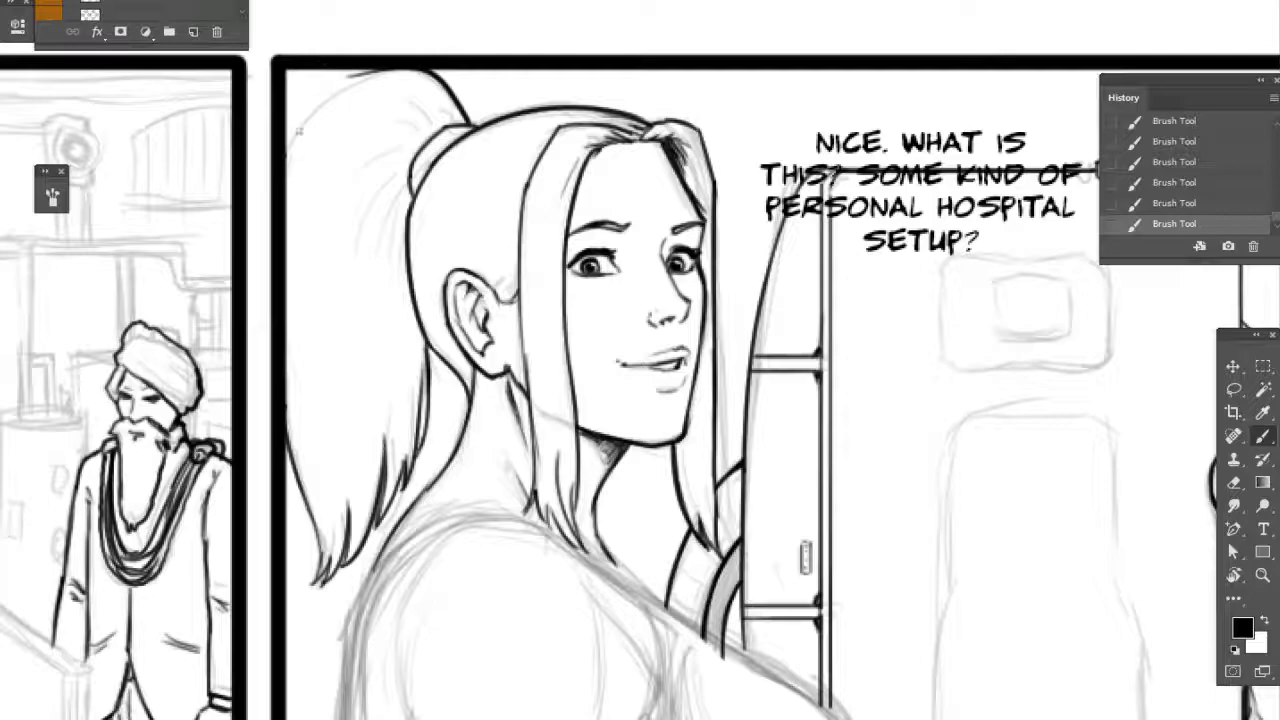
mouse_move(286, 154)
mouse_down()
mouse_move(374, 72)
mouse_move(285, 152)
mouse_up()
- Erase the uneven ink at the ponytail's top and panel border, and re-ink the peak of the curve
key(e)
drag(376, 64, 352, 66)
mouse_move(279, 152)
mouse_down()
mouse_move(277, 171)
mouse_move(281, 150)
mouse_up()
drag(392, 79, 384, 80)
mouse_move(395, 76)
mouse_down()
mouse_move(370, 80)
mouse_move(396, 70)
mouse_up()
key(b)
drag(386, 71, 420, 66)
mouse_move(404, 78)
mouse_down()
mouse_move(434, 66)
mouse_move(340, 90)
mouse_up()
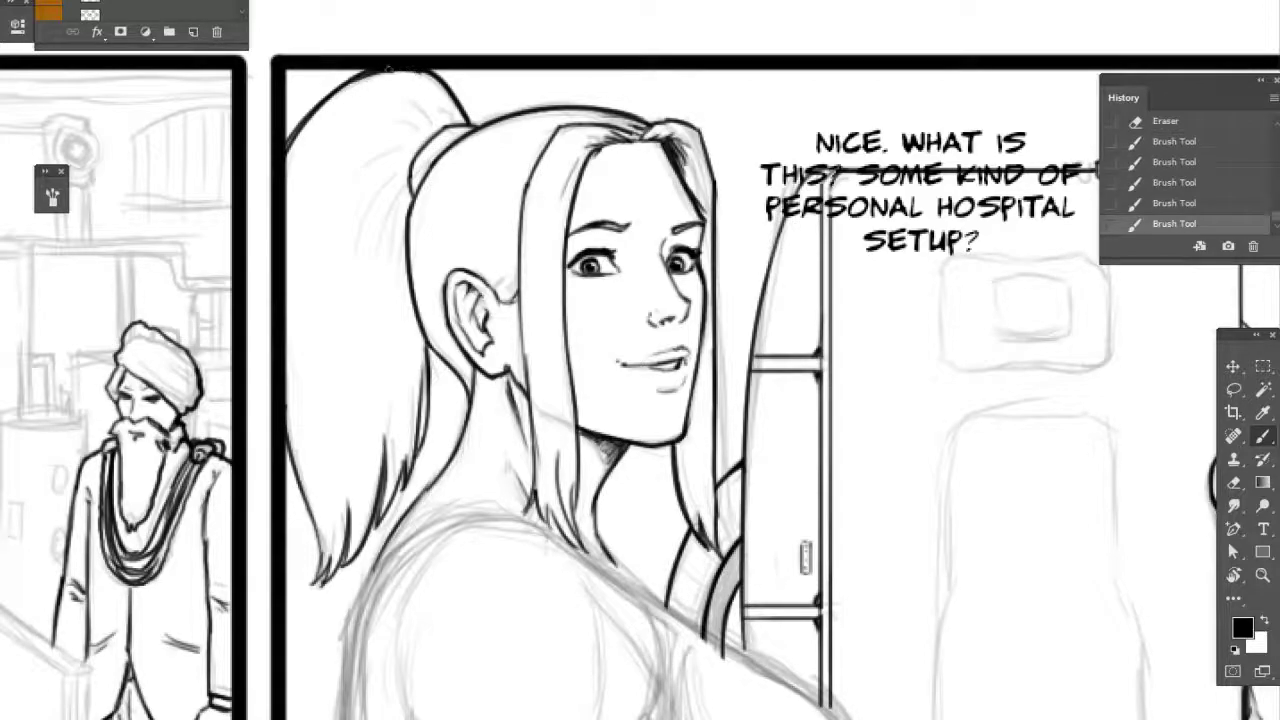
- Erase the ponytail ink overflowing the panel's side border, and thin and re-ink the upper curve down to the hair tie
drag(273, 163, 261, 228)
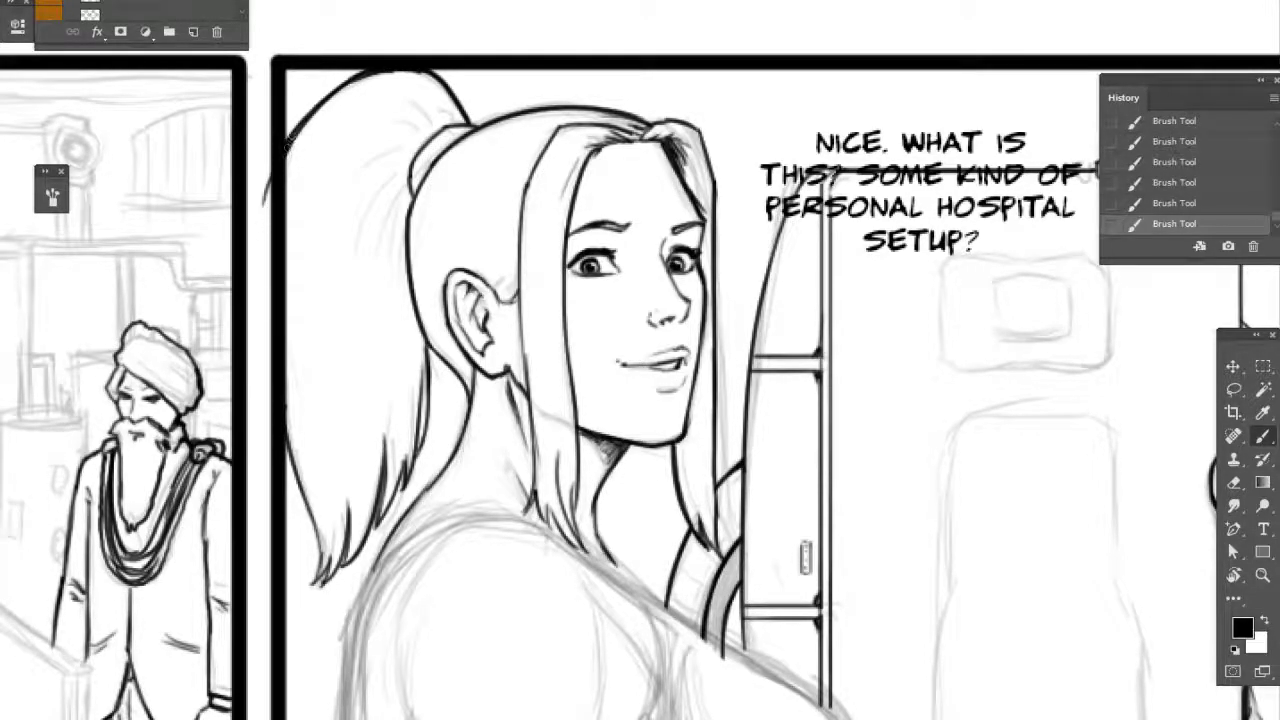
key(e)
mouse_move(272, 152)
mouse_down()
mouse_move(255, 246)
mouse_move(284, 178)
mouse_up()
key(b)
key(e)
mouse_move(378, 80)
mouse_down()
mouse_move(428, 70)
mouse_move(470, 124)
mouse_up()
key(b)
drag(434, 69, 469, 123)
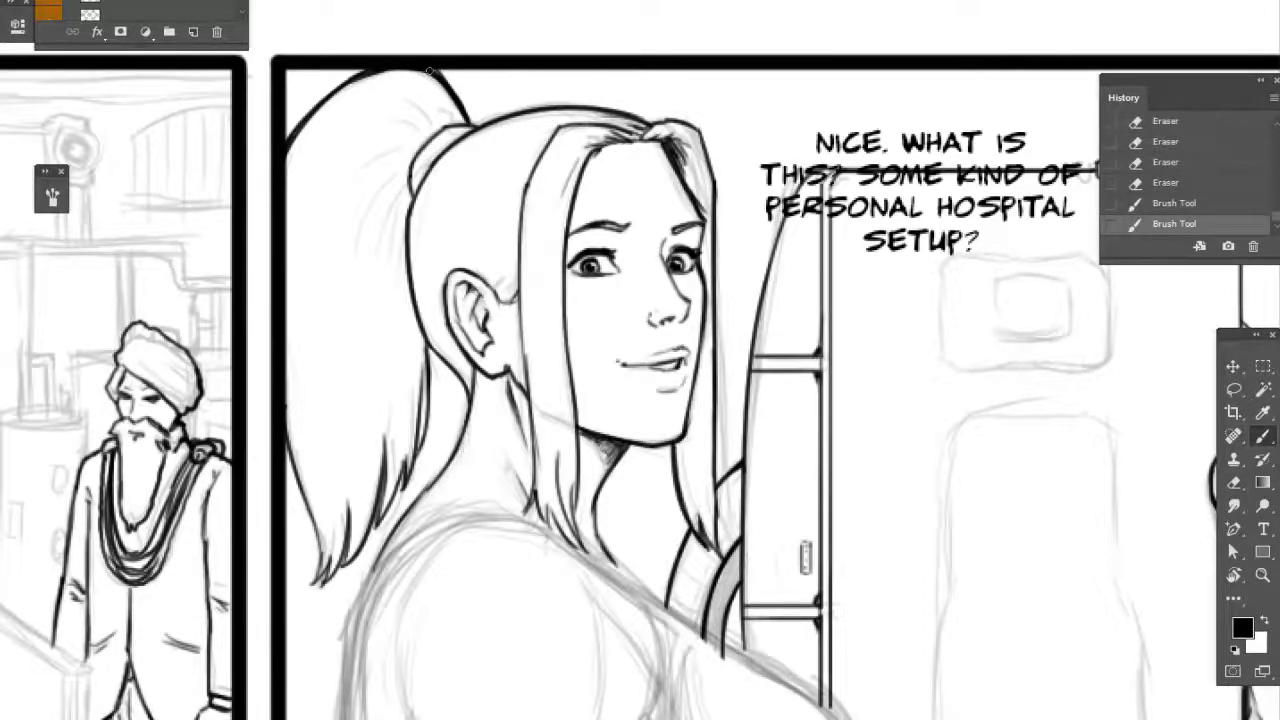
- Touch up the ponytail's peak and ink short hair strands fanning out from the hair tie
drag(430, 71, 442, 74)
mouse_move(693, 281)
mouse_down()
mouse_move(659, 240)
mouse_move(673, 203)
mouse_move(754, 243)
mouse_up()
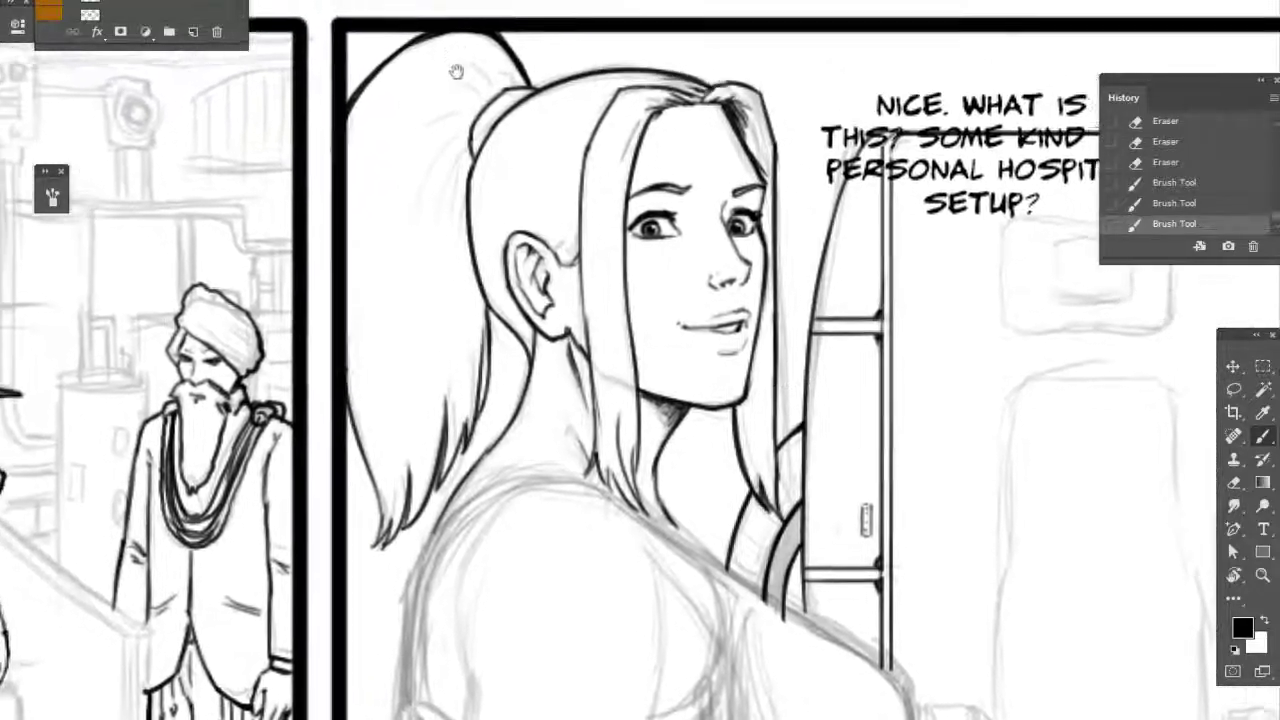
drag(456, 71, 504, 73)
mouse_move(503, 98)
mouse_down()
mouse_move(488, 82)
mouse_move(466, 92)
mouse_move(452, 192)
mouse_up()
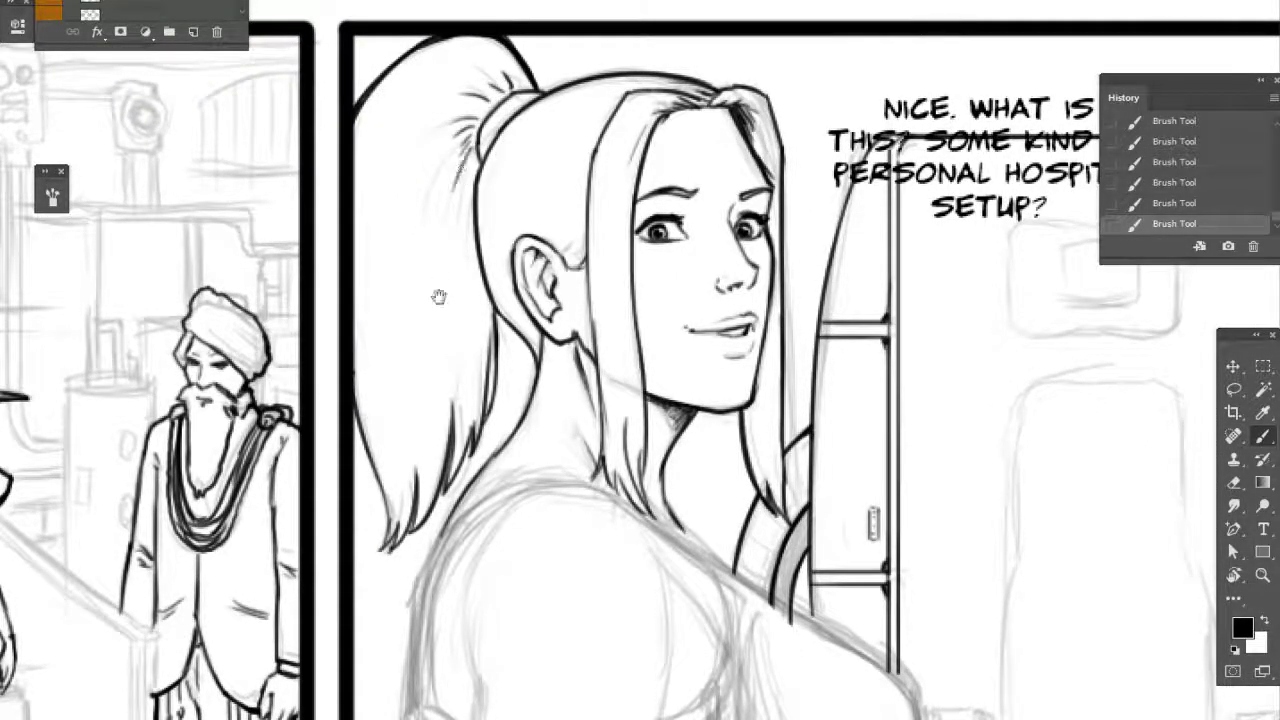
drag(439, 297, 417, 295)
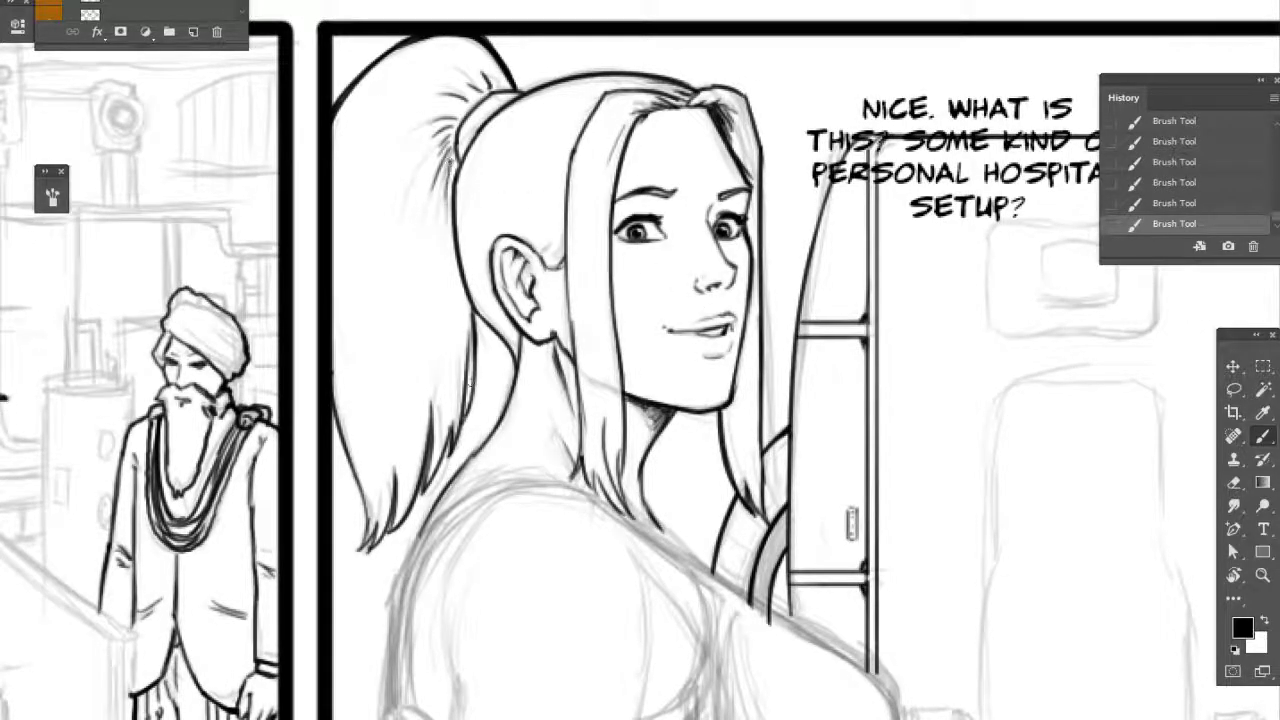
- Ink short pulled-back hair strokes on the back of the head along the hair tie
drag(866, 352, 834, 344)
drag(937, 446, 857, 402)
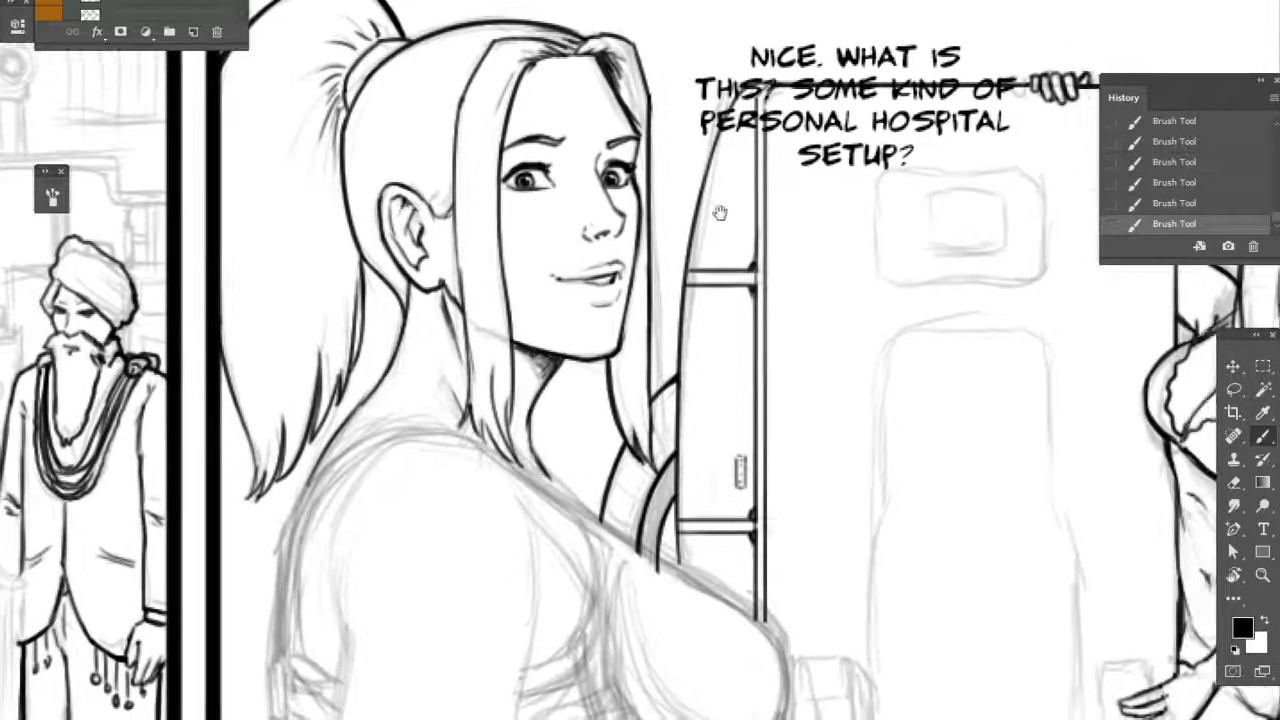
drag(720, 213, 700, 168)
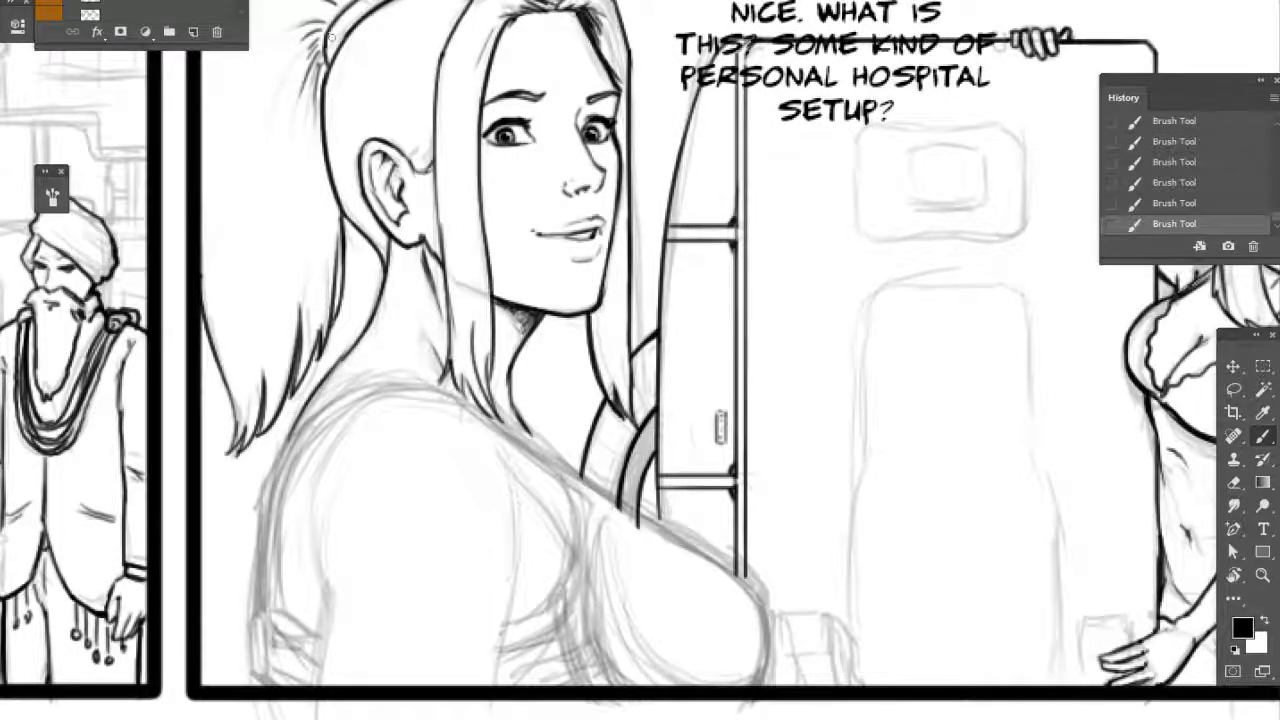
drag(336, 60, 342, 129)
drag(340, 70, 357, 33)
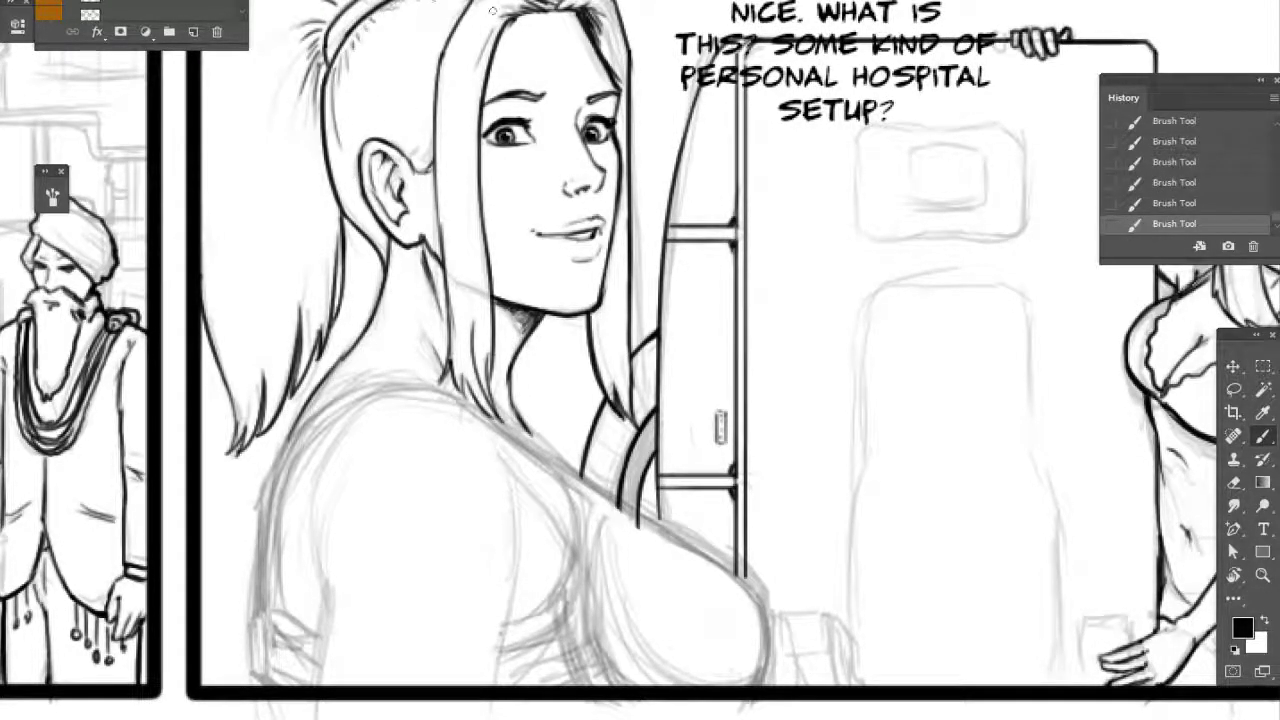
key(ctrl+z)
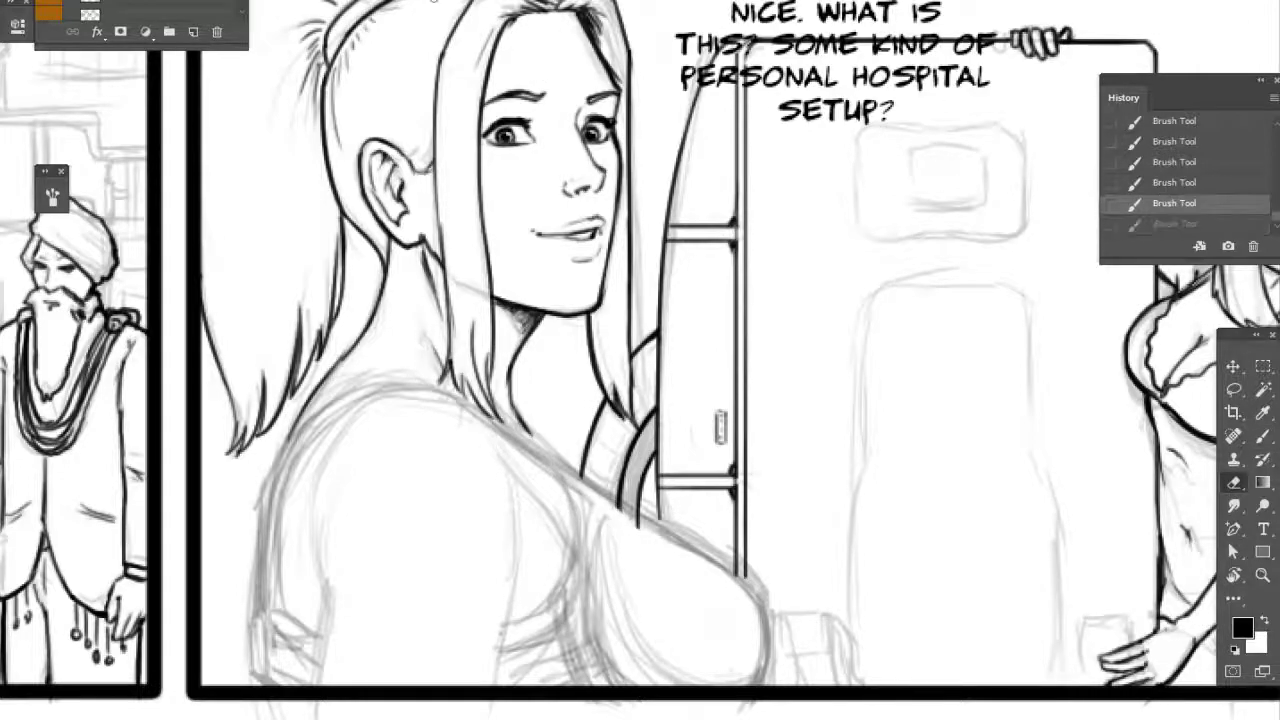
key(ctrl+shift+z)
- Ink fine curved hair strands just above the woman's ear
drag(596, 117, 590, 107)
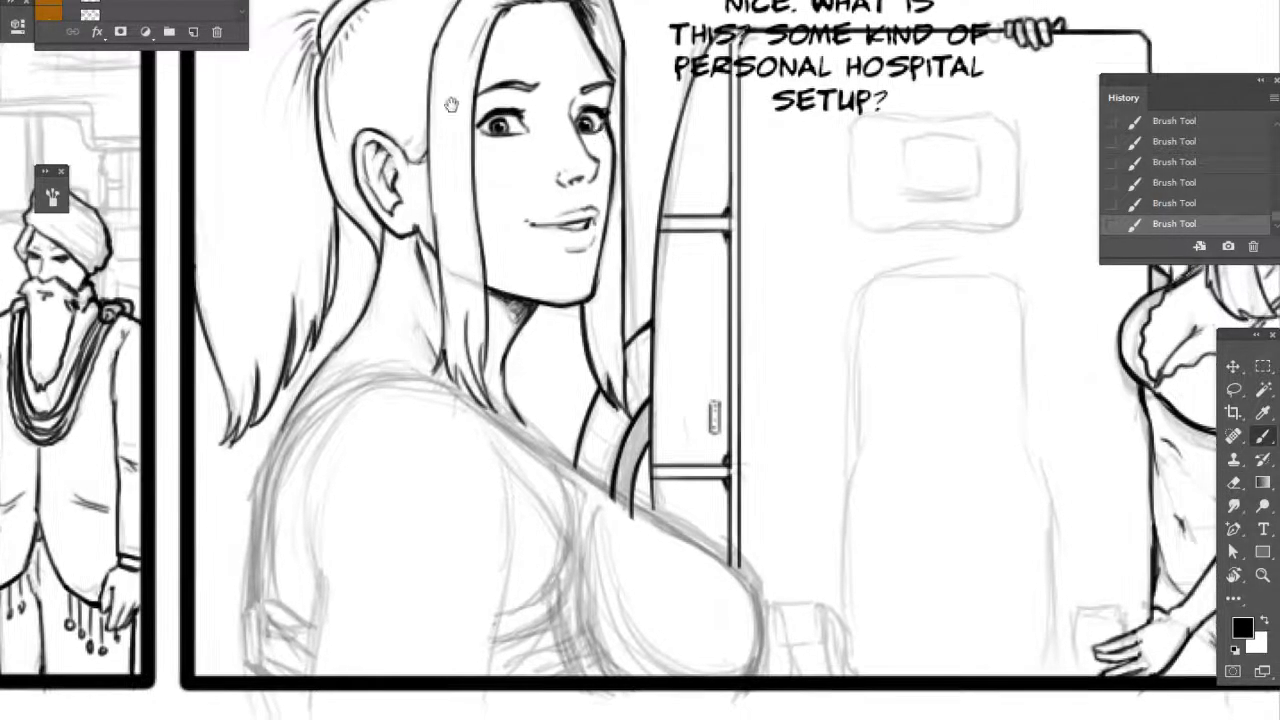
drag(401, 129, 421, 149)
drag(380, 112, 407, 131)
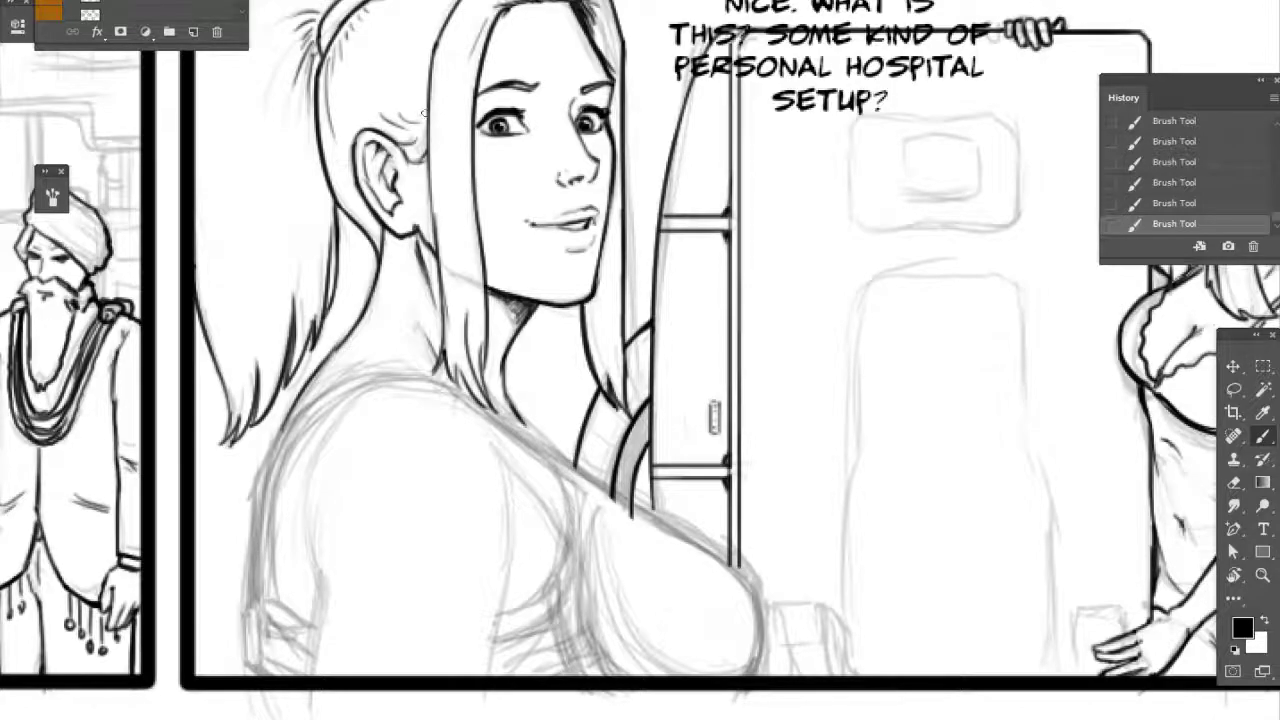
- Ink the back edge of the woman's upper arm down to the panel border and trim the line with the eraser
drag(566, 182, 584, 120)
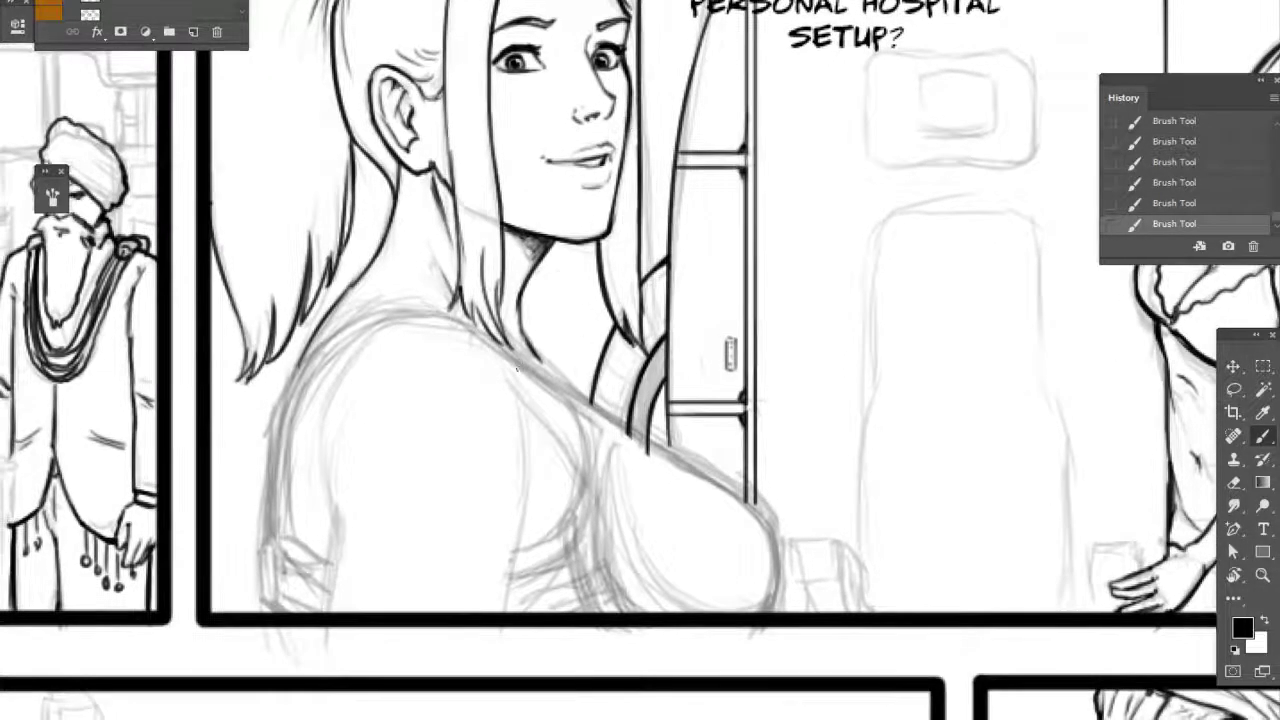
drag(517, 370, 575, 324)
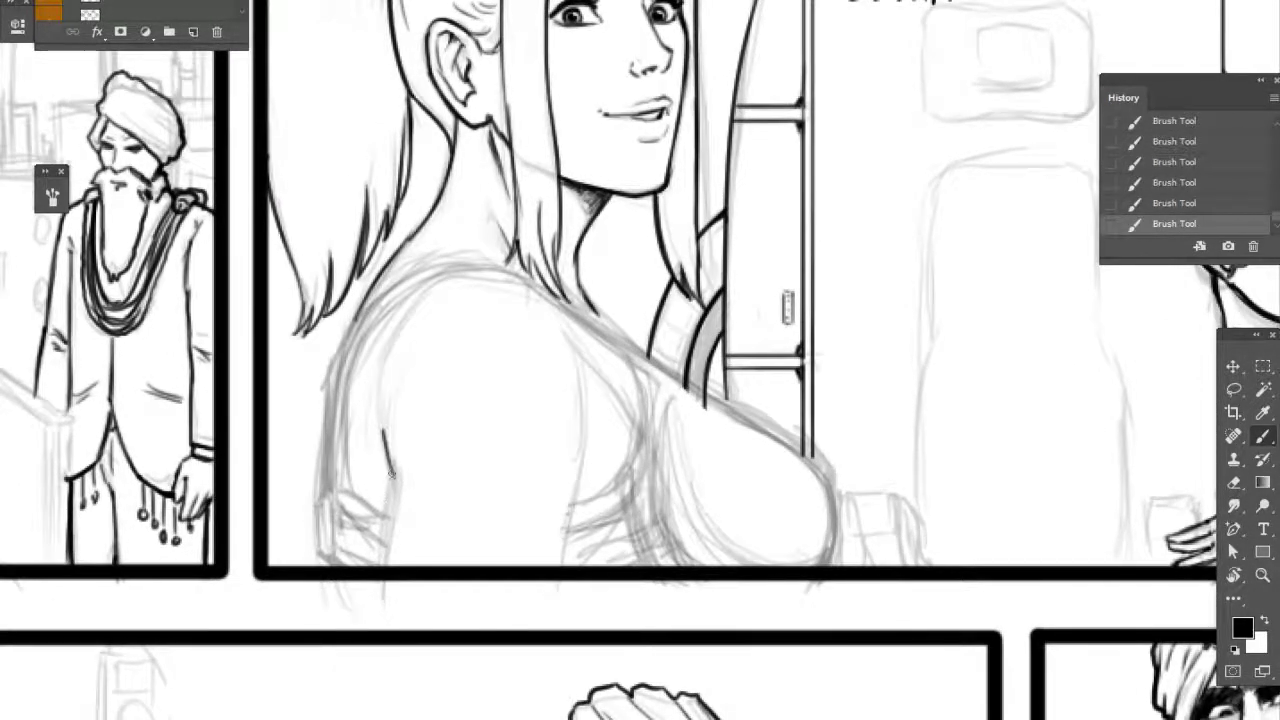
mouse_move(392, 472)
mouse_down()
mouse_move(382, 574)
mouse_move(393, 470)
mouse_up()
key(e)
key(b)
key(e)
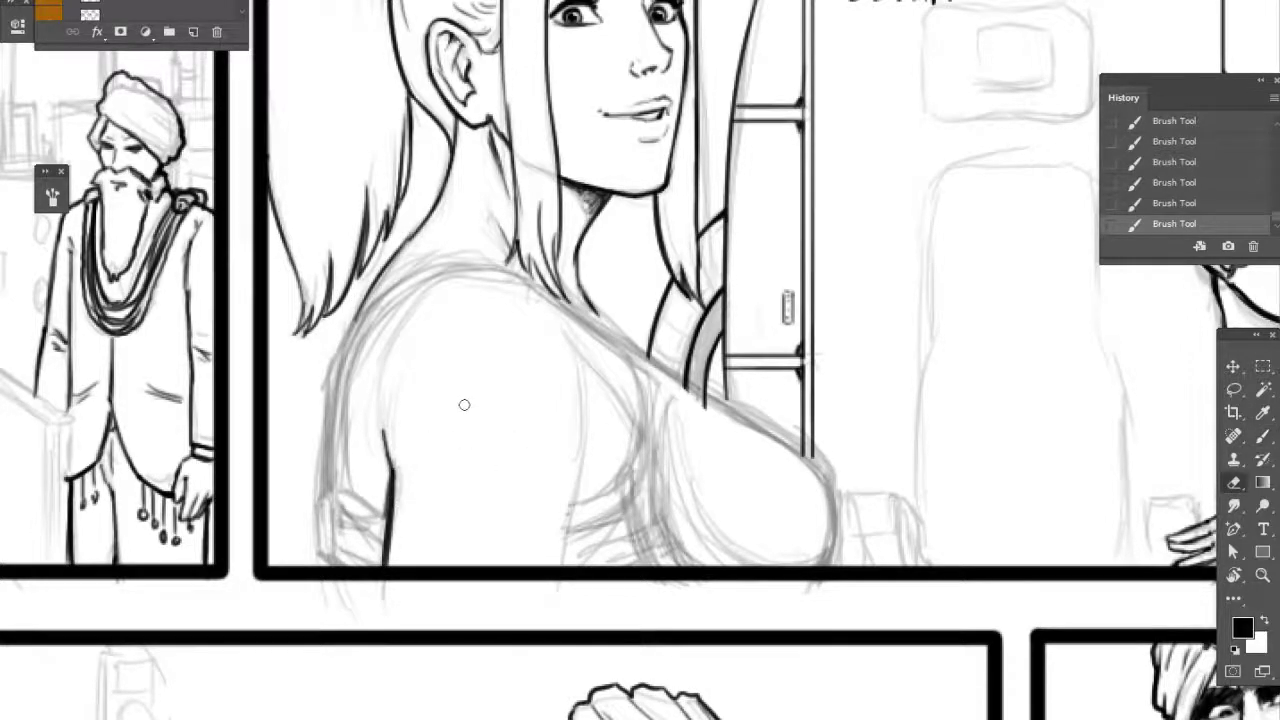
key(b)
right_click(467, 404)
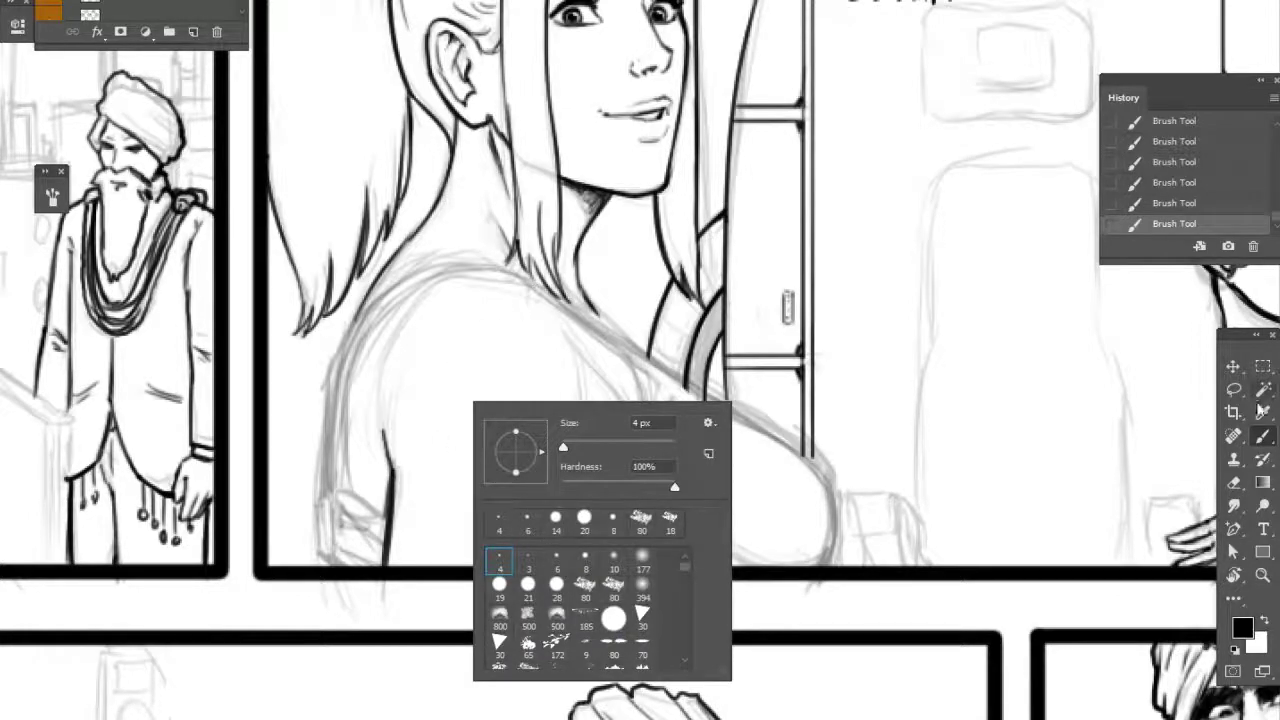
key(Escape)
key(e)
mouse_move(397, 478)
mouse_down()
mouse_move(396, 552)
mouse_move(383, 568)
mouse_move(390, 536)
mouse_up()
key(b)
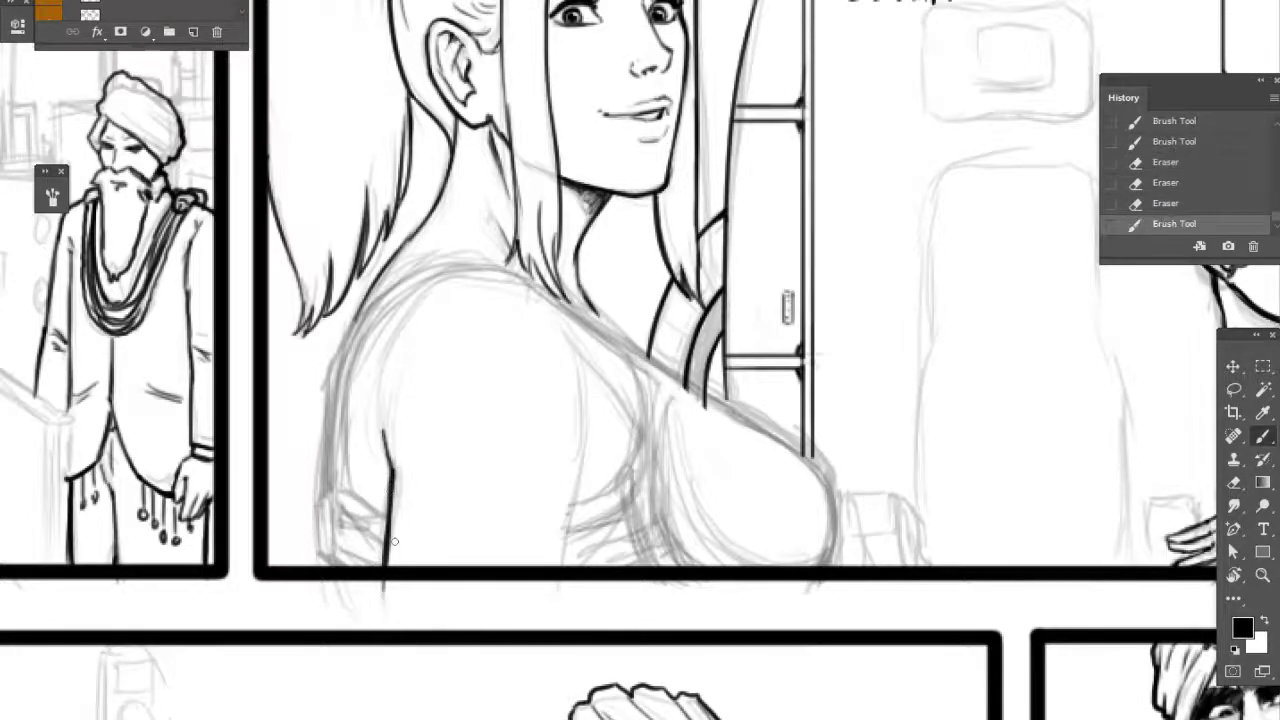
- Ink the front edge of the upper arm from the panel border up to the shoulder, erasing and redrawing its upper curve
drag(558, 569, 589, 348)
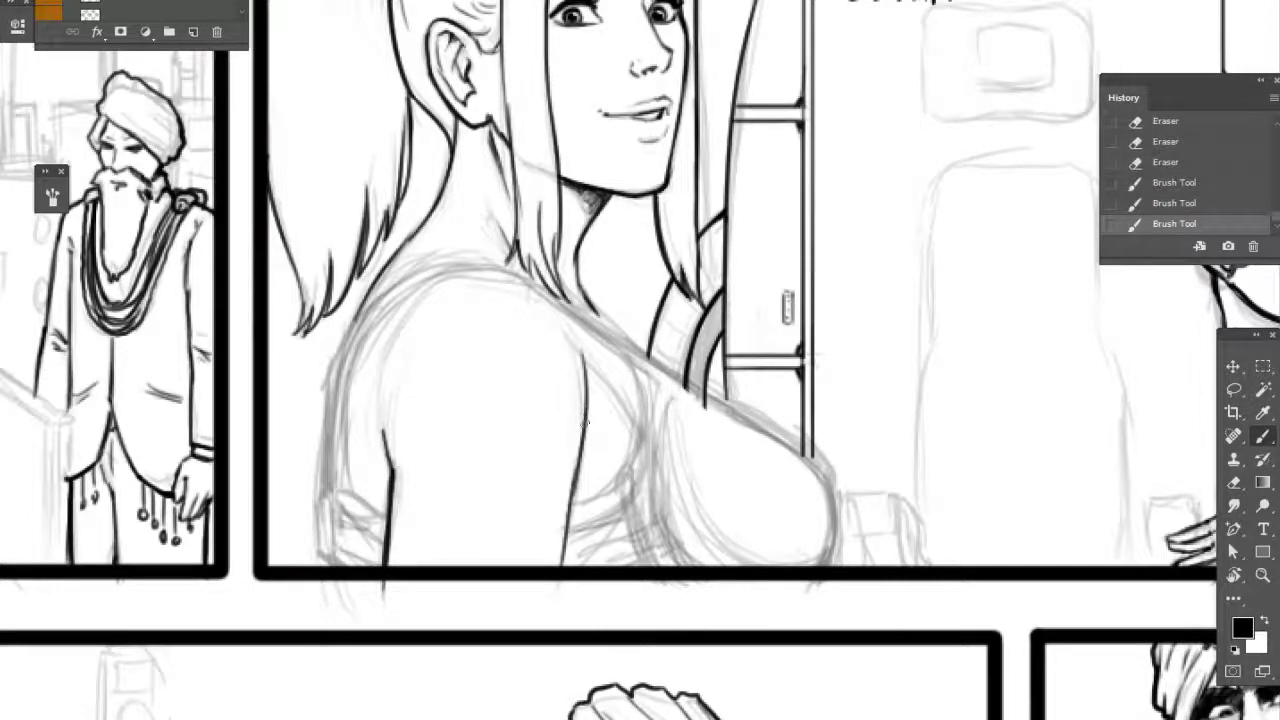
drag(586, 424, 552, 308)
key(e)
mouse_move(588, 374)
mouse_down()
mouse_move(597, 419)
mouse_move(578, 433)
mouse_move(575, 401)
mouse_move(575, 442)
mouse_move(574, 350)
mouse_up()
key(b)
key(e)
key(b)
drag(588, 420, 568, 330)
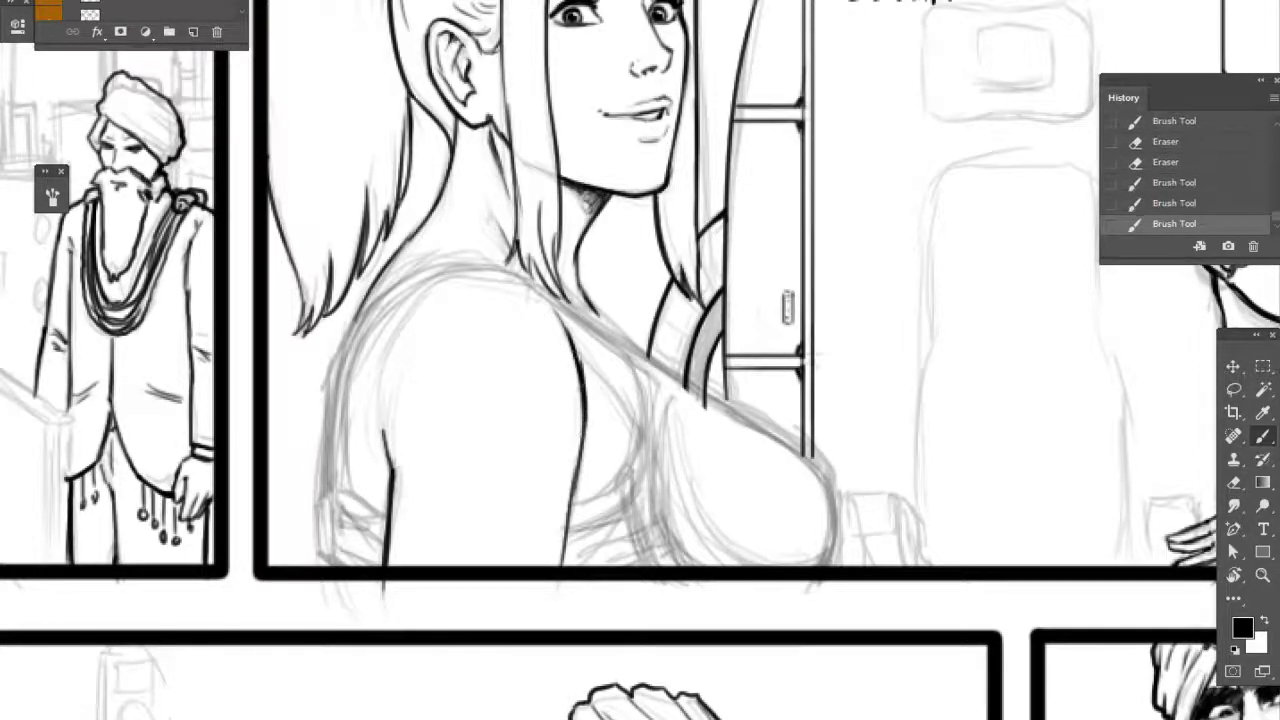
mouse_move(584, 380)
mouse_down()
mouse_move(558, 306)
mouse_move(578, 350)
mouse_move(600, 290)
mouse_up()
key(e)
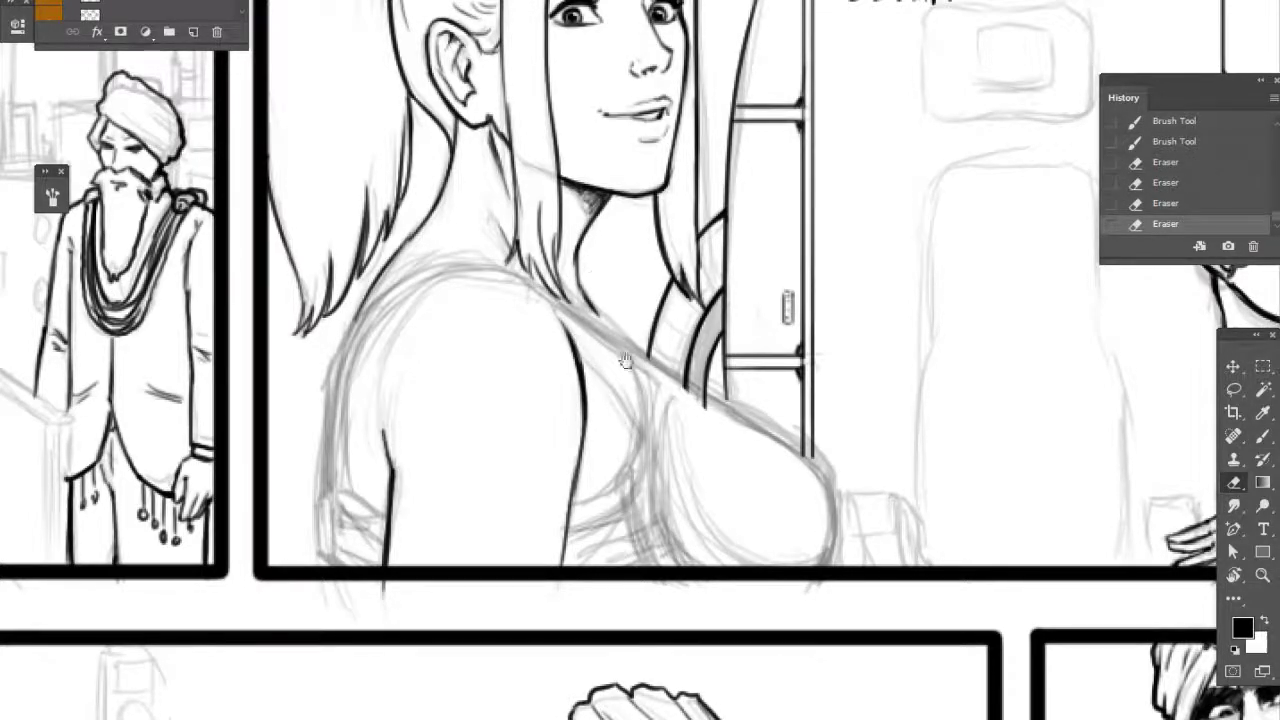
drag(625, 360, 613, 375)
- Ink the rounded top of the shoulder to join both arm edges, and thin the curve with the eraser
key(b)
drag(371, 398, 382, 358)
mouse_move(373, 385)
mouse_down()
mouse_move(415, 306)
mouse_move(462, 285)
mouse_move(520, 302)
mouse_move(558, 350)
mouse_up()
mouse_move(520, 298)
mouse_down()
mouse_move(540, 320)
mouse_move(947, 376)
mouse_up()
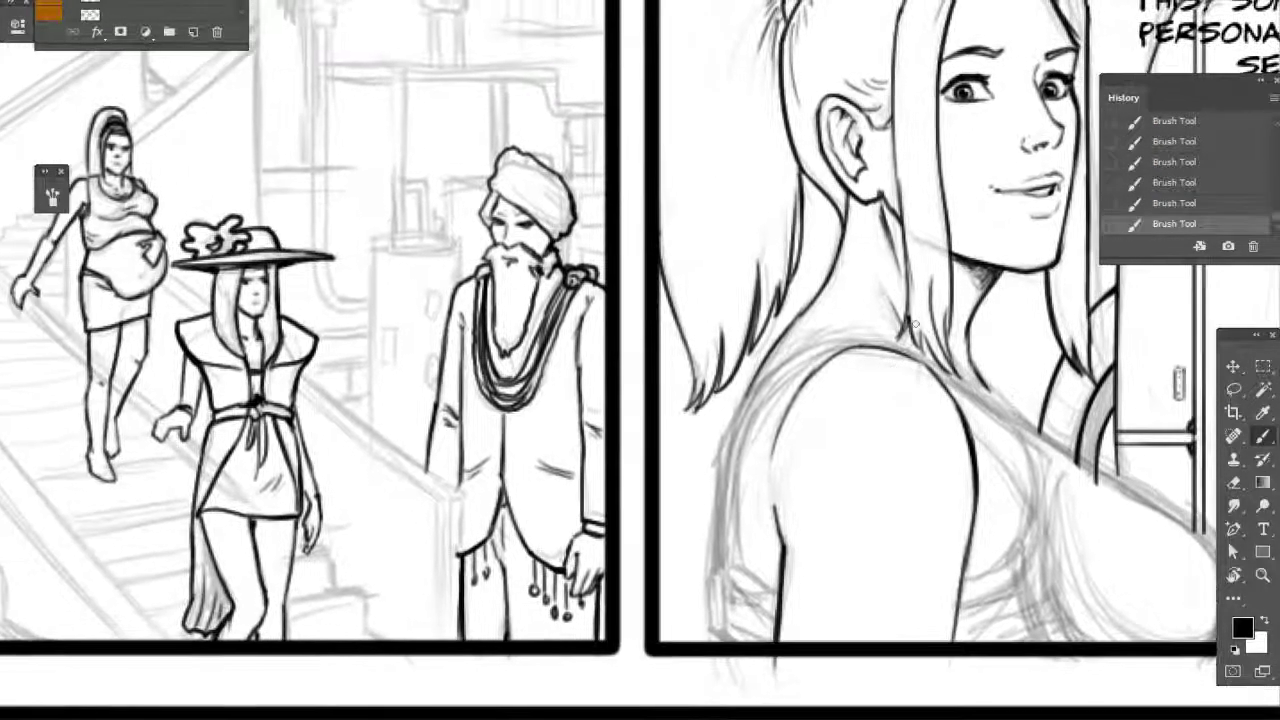
key(e)
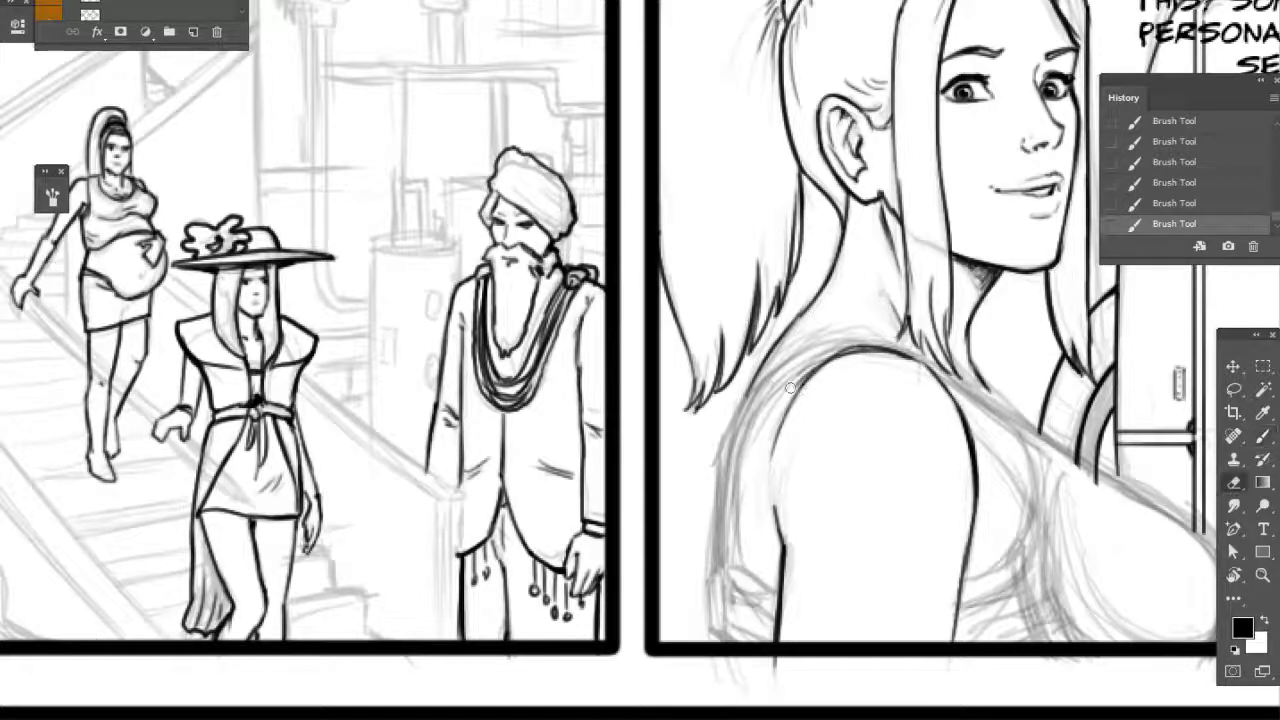
mouse_move(790, 398)
mouse_down()
mouse_move(850, 352)
mouse_move(808, 374)
mouse_move(826, 357)
mouse_up()
mouse_move(954, 425)
mouse_down()
mouse_move(610, 402)
mouse_move(597, 352)
mouse_up()
- Remove the stray mark beside the neck and ink the top's armhole edge behind the shoulder
key(b)
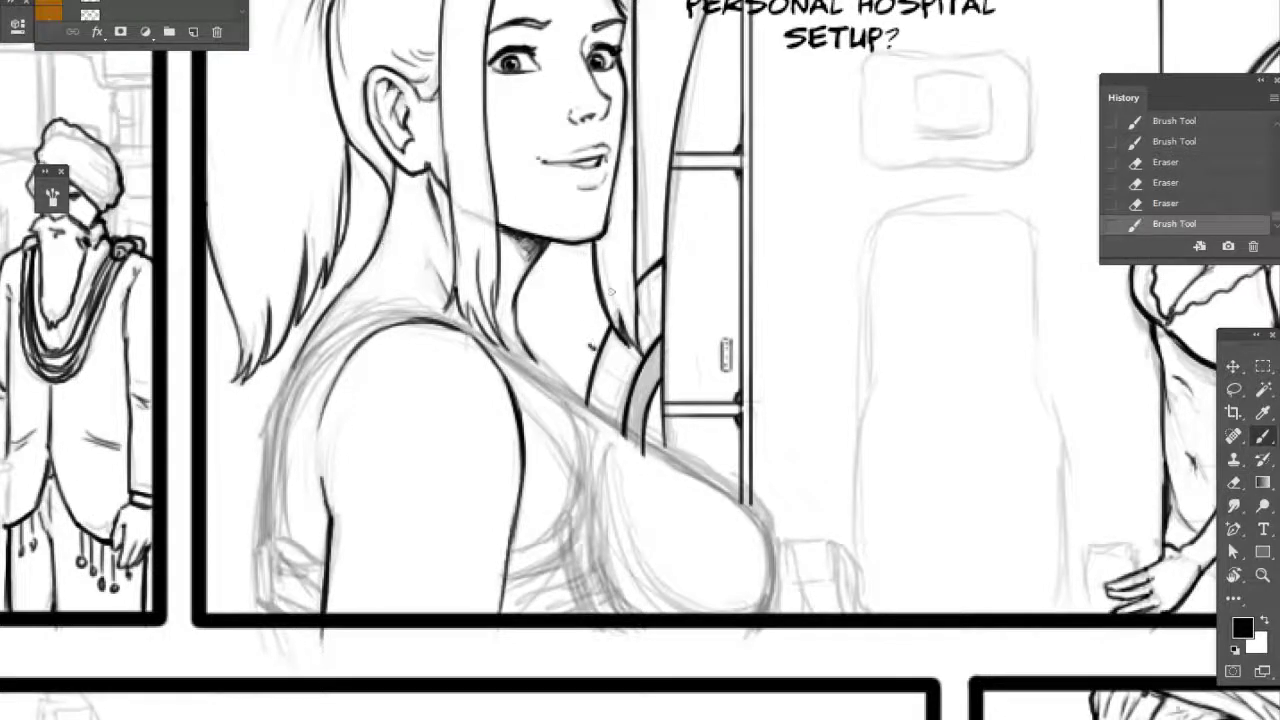
click(1198, 205)
drag(408, 318, 302, 398)
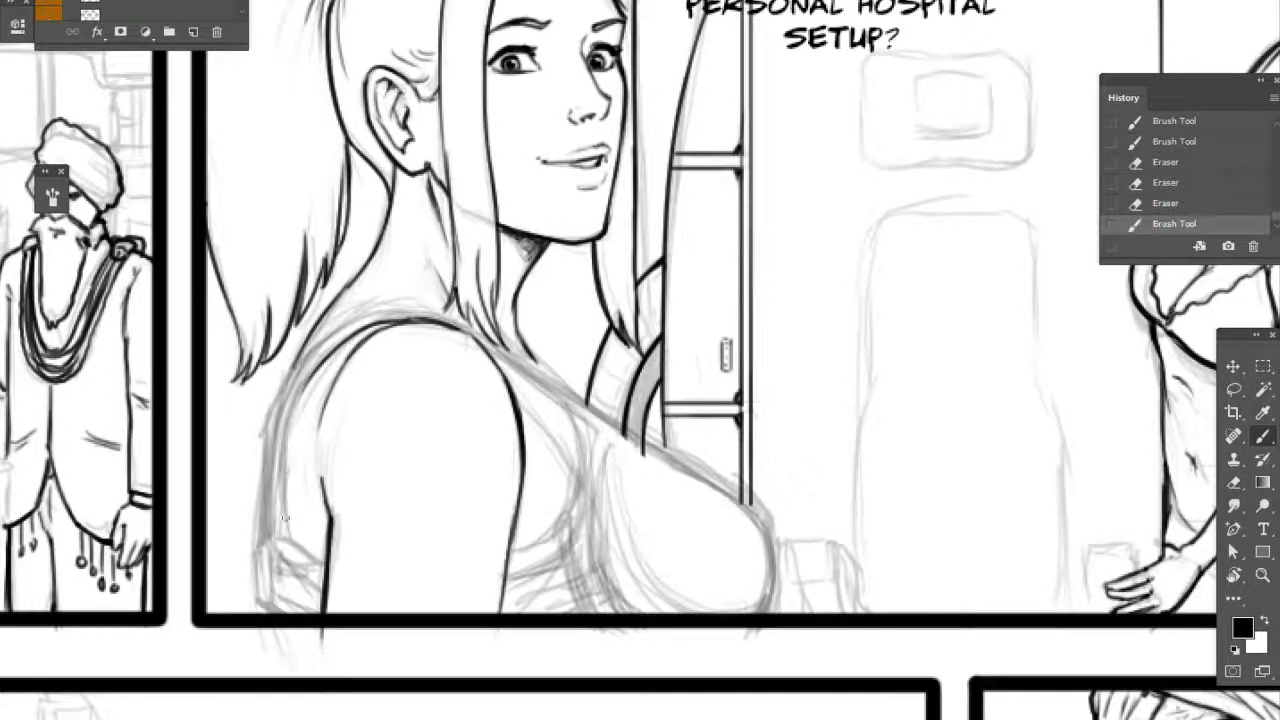
drag(284, 538, 305, 386)
drag(287, 448, 313, 368)
drag(295, 426, 311, 378)
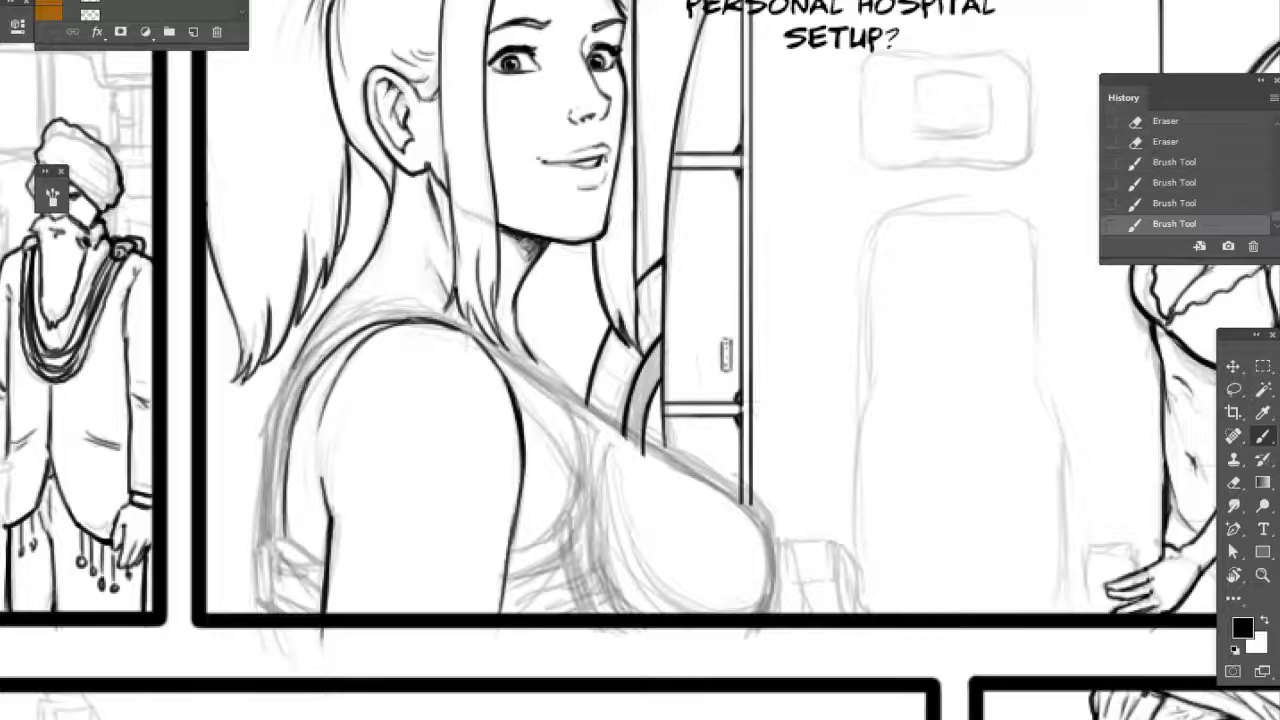
mouse_move(285, 528)
mouse_down()
mouse_move(306, 380)
mouse_move(286, 438)
mouse_move(302, 390)
mouse_up()
- Thin the armhole line behind the shoulder with the eraser and re-ink its curve over the shoulder
key(e)
drag(306, 378, 293, 405)
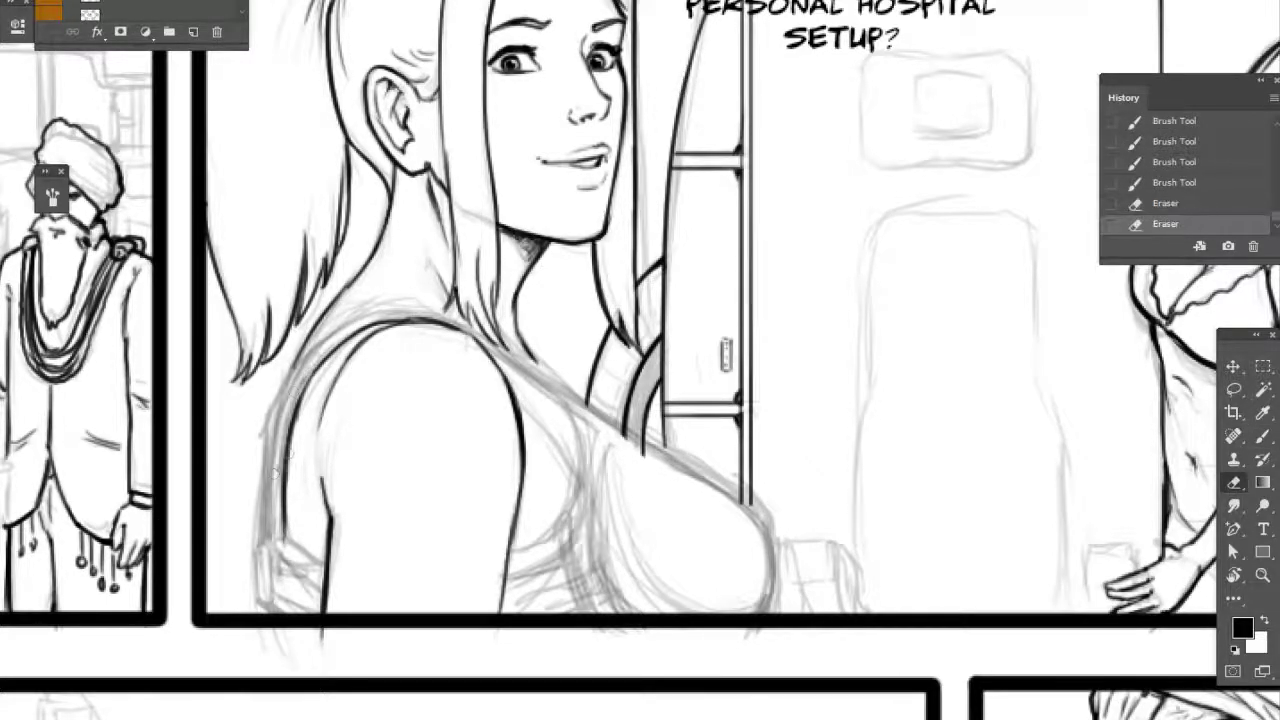
key(b)
mouse_move(286, 458)
mouse_down()
mouse_move(298, 402)
mouse_move(326, 362)
mouse_move(390, 322)
mouse_up()
drag(309, 387, 323, 365)
drag(384, 322, 421, 318)
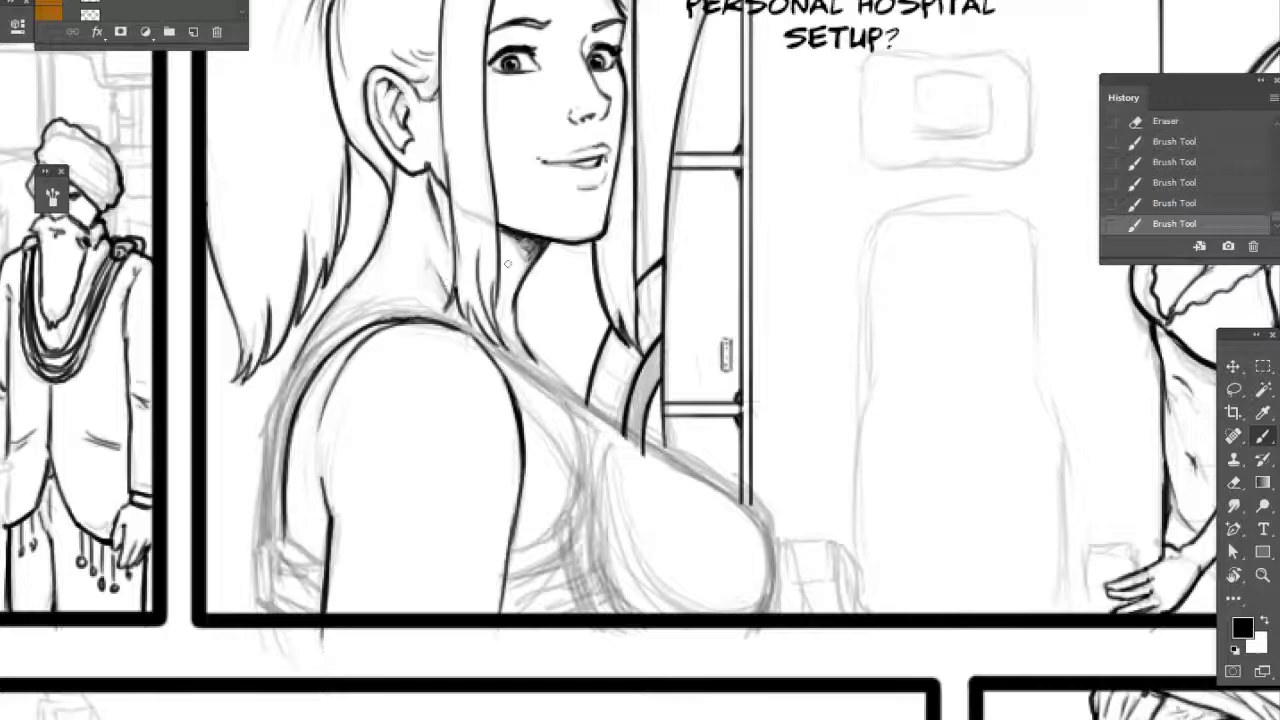
- Extend the neck's front line to the neckline, and ink and clean up the outer back edge of the top down to the panel border
drag(619, 440, 596, 388)
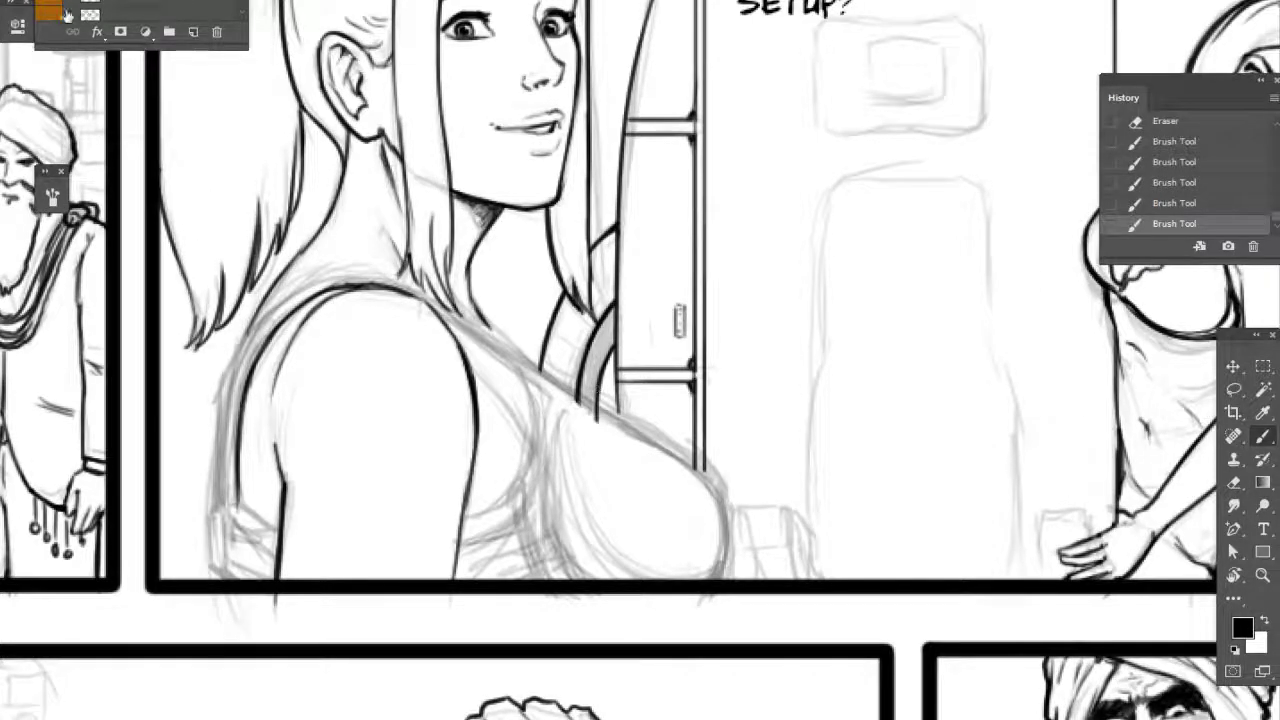
drag(484, 322, 522, 358)
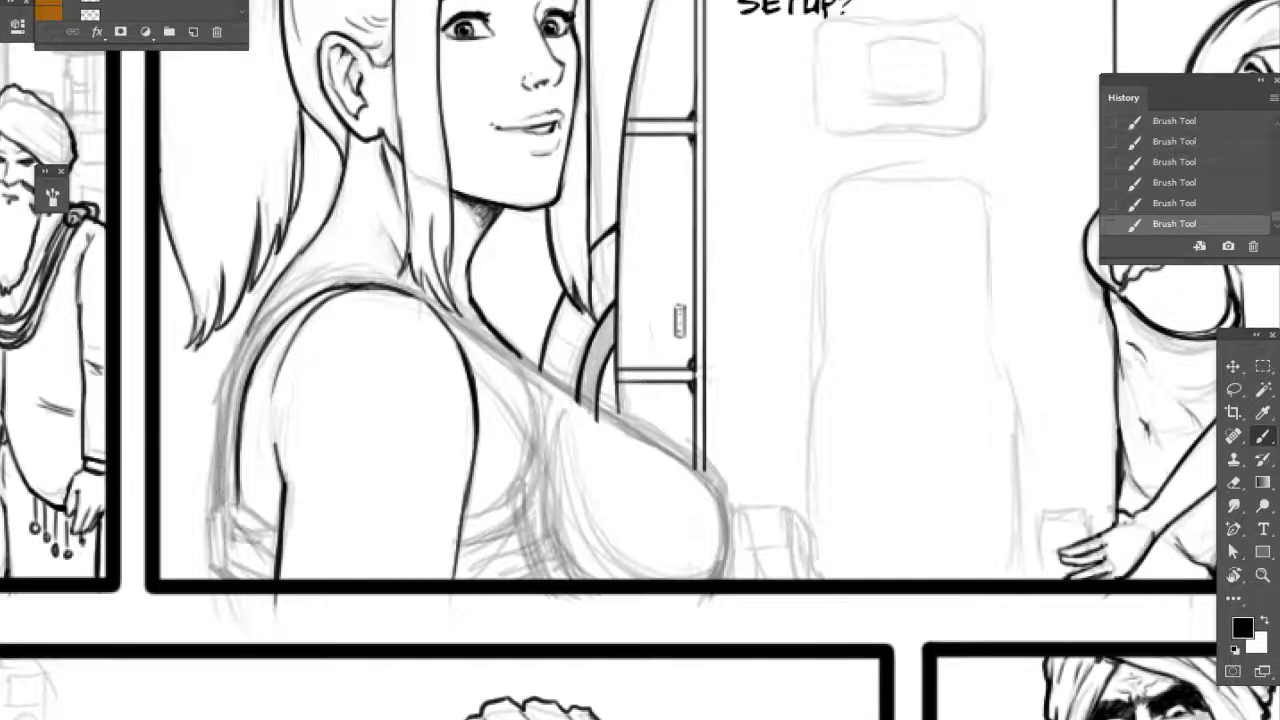
drag(213, 507, 224, 582)
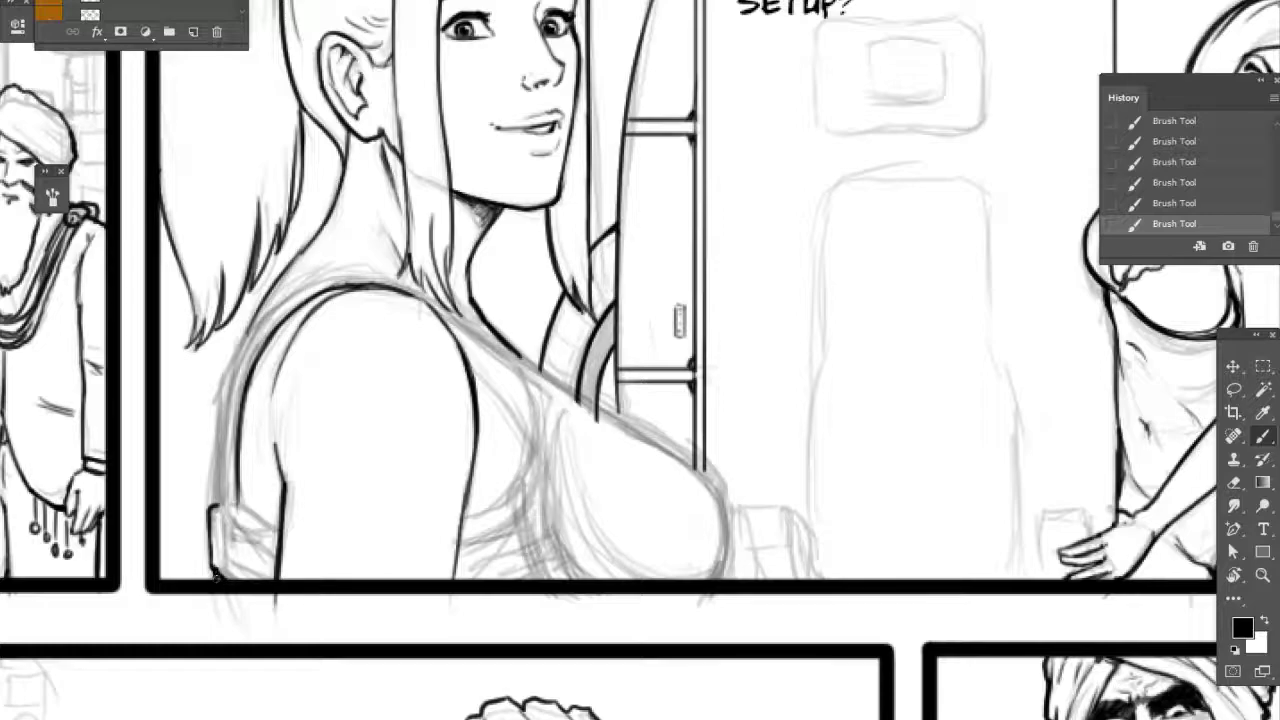
mouse_move(248, 332)
mouse_down()
mouse_move(214, 502)
mouse_move(218, 398)
mouse_move(216, 455)
mouse_up()
drag(220, 390, 216, 470)
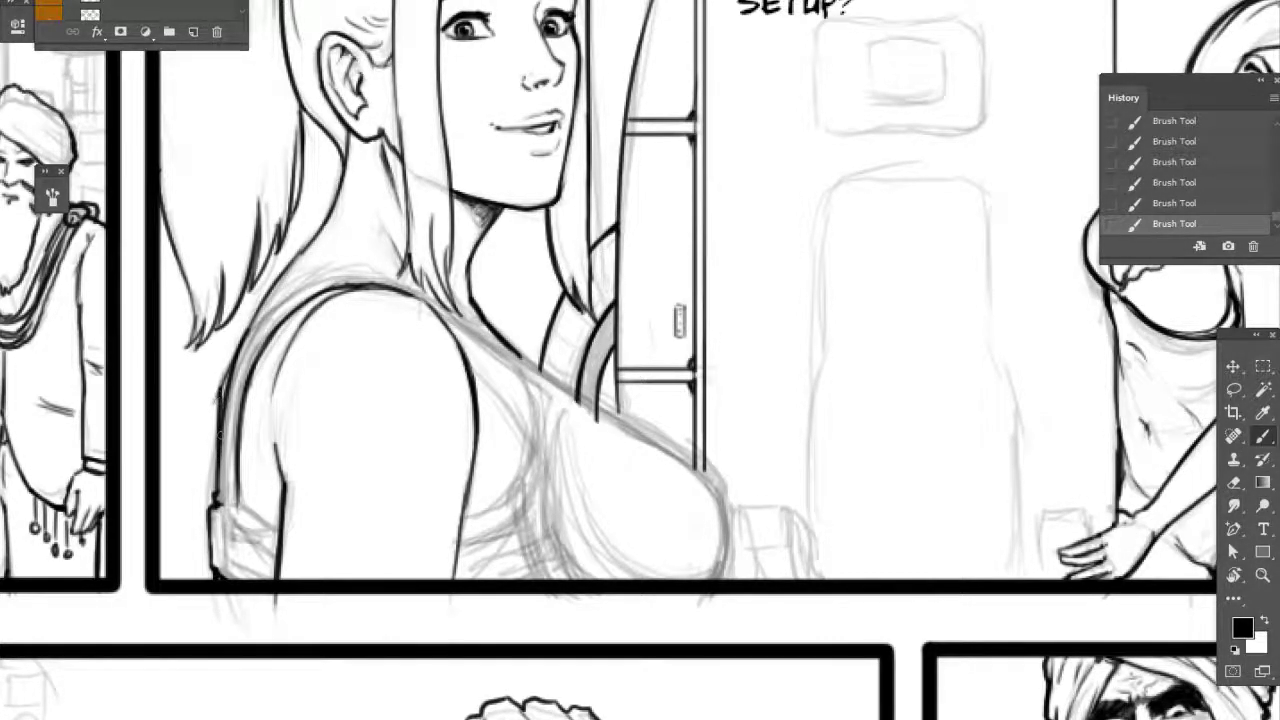
mouse_move(236, 352)
mouse_down()
mouse_move(214, 420)
mouse_move(214, 406)
mouse_up()
key(e)
drag(210, 470, 198, 489)
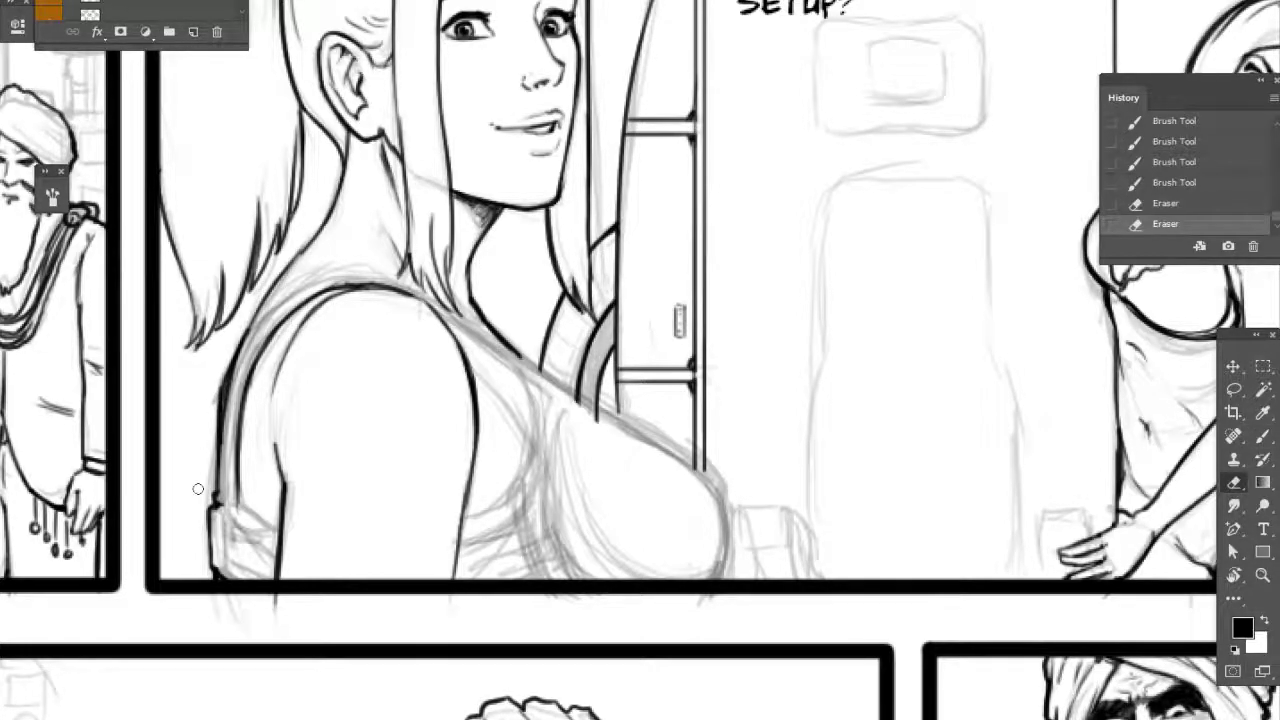
- Re-ink the slope from the neck to the back shoulder and reinforce the neck's front contour
key(b)
mouse_move(295, 254)
mouse_down()
mouse_move(251, 320)
mouse_move(283, 270)
mouse_up()
drag(298, 254, 278, 274)
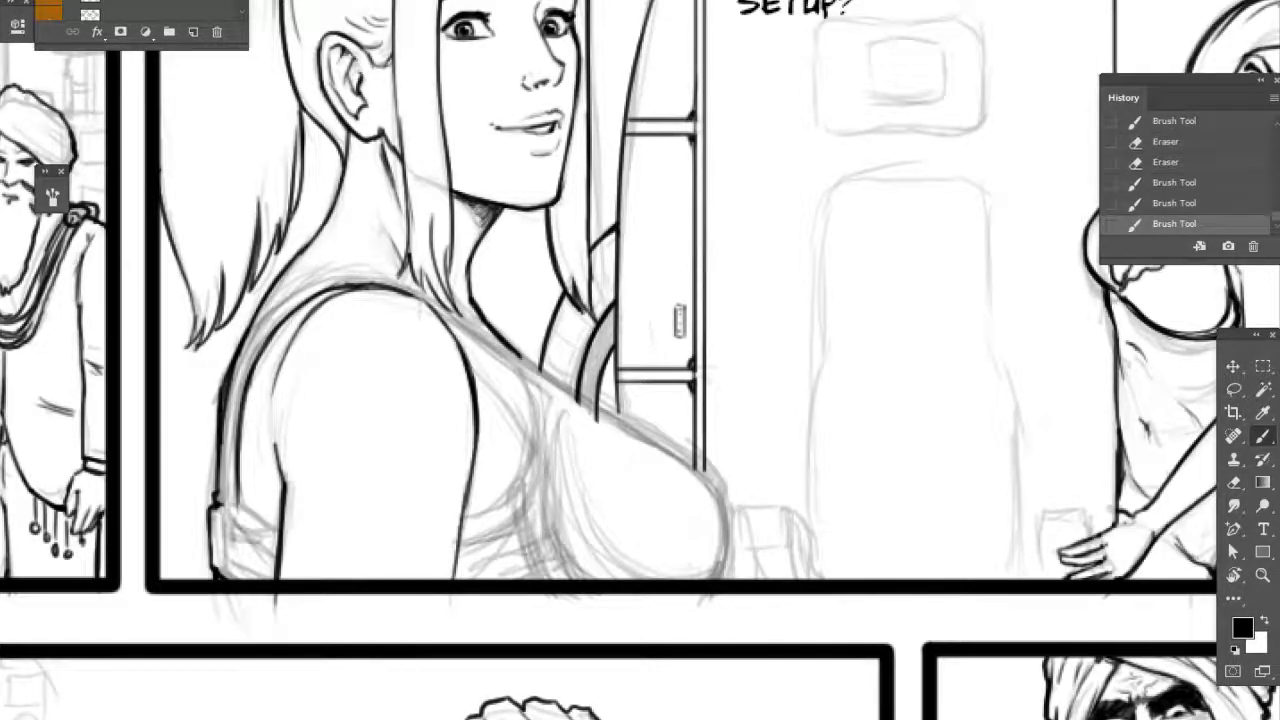
mouse_move(479, 294)
mouse_down()
mouse_move(563, 373)
mouse_move(547, 346)
mouse_up()
mouse_move(436, 191)
mouse_down()
mouse_move(434, 221)
mouse_move(449, 207)
mouse_up()
- Undo the last two brush strokes, then darken the back of the neck below the ear and erase excess ink
drag(678, 418, 751, 363)
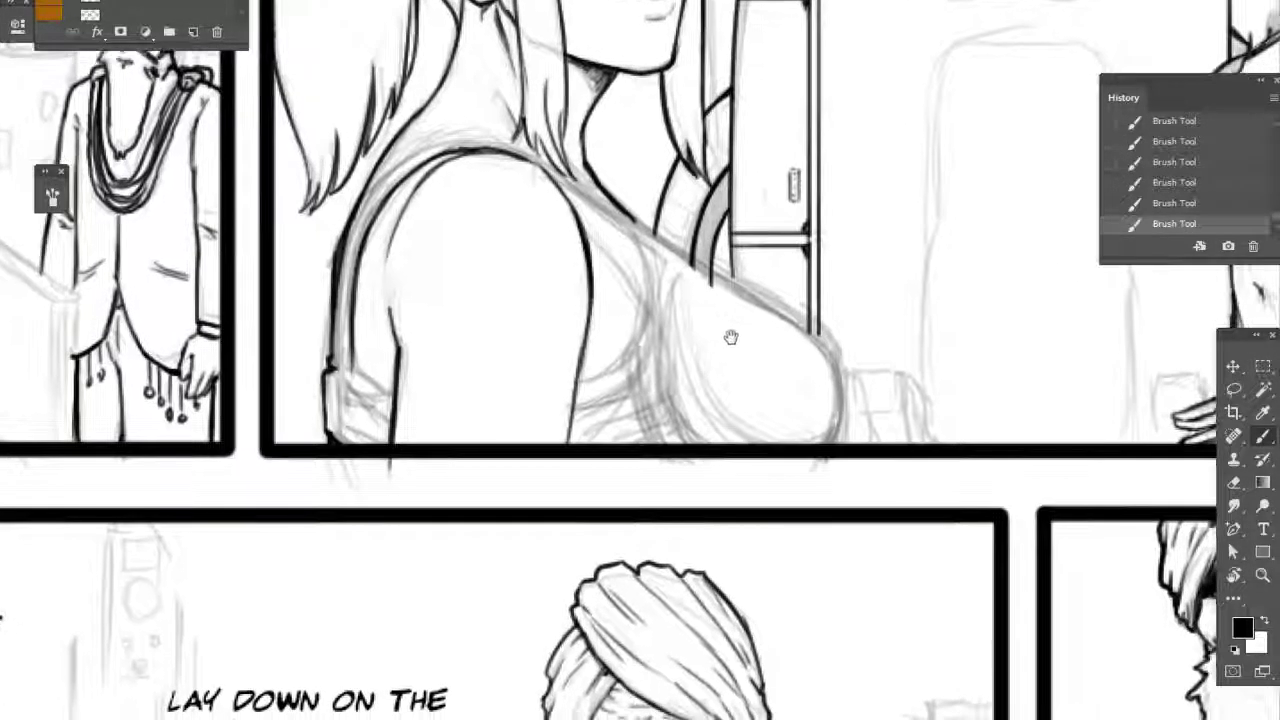
click(1178, 203)
click(1176, 182)
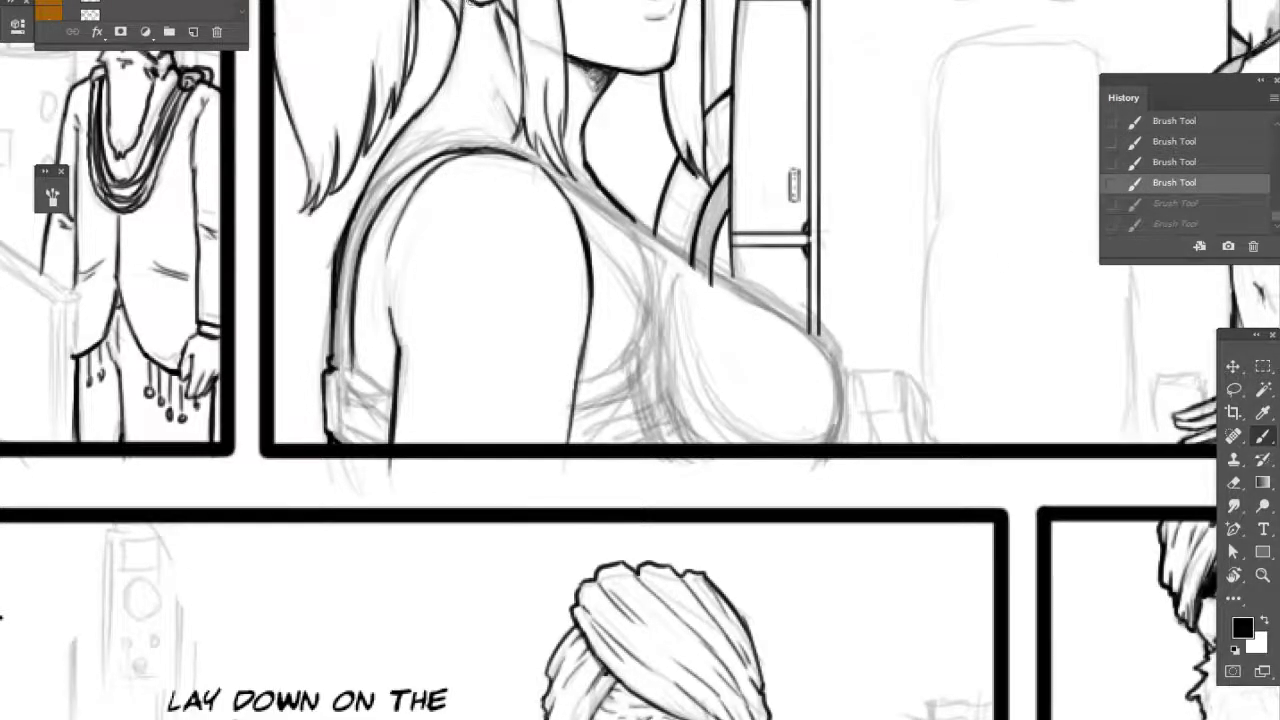
mouse_move(466, 10)
mouse_down()
mouse_move(454, 55)
mouse_move(465, 3)
mouse_up()
key(e)
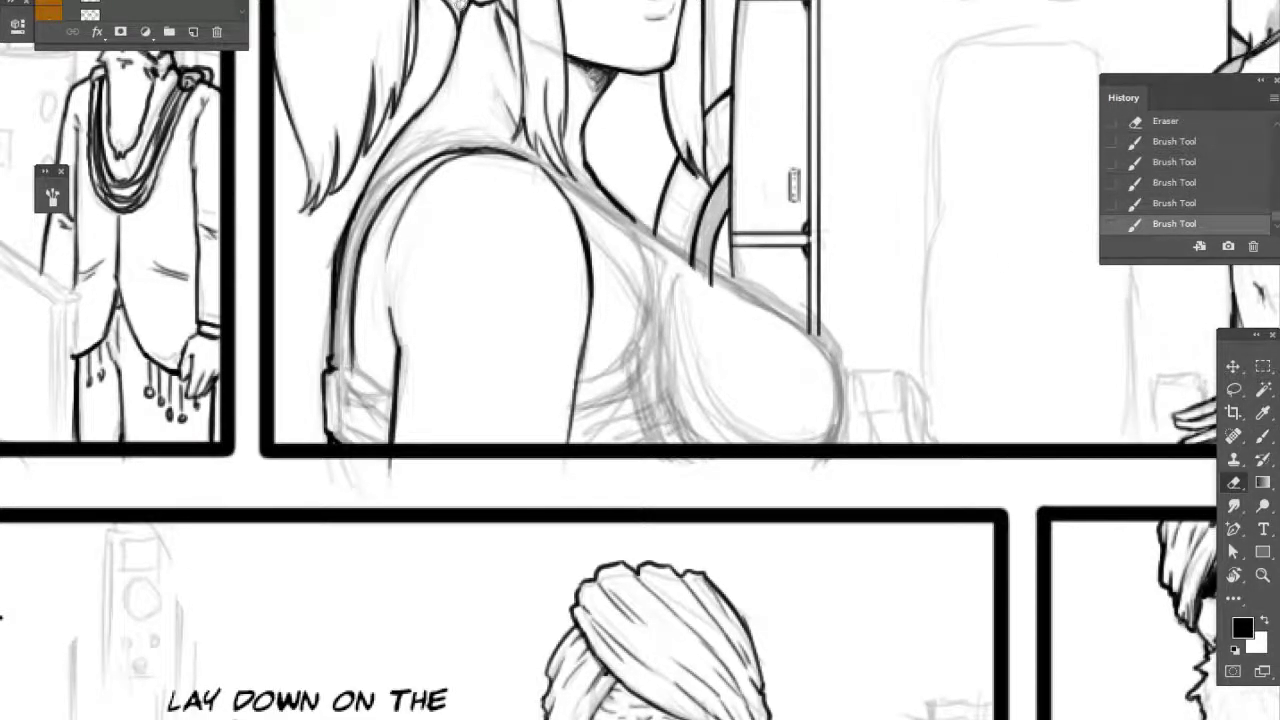
drag(601, 244, 571, 249)
drag(629, 353, 606, 457)
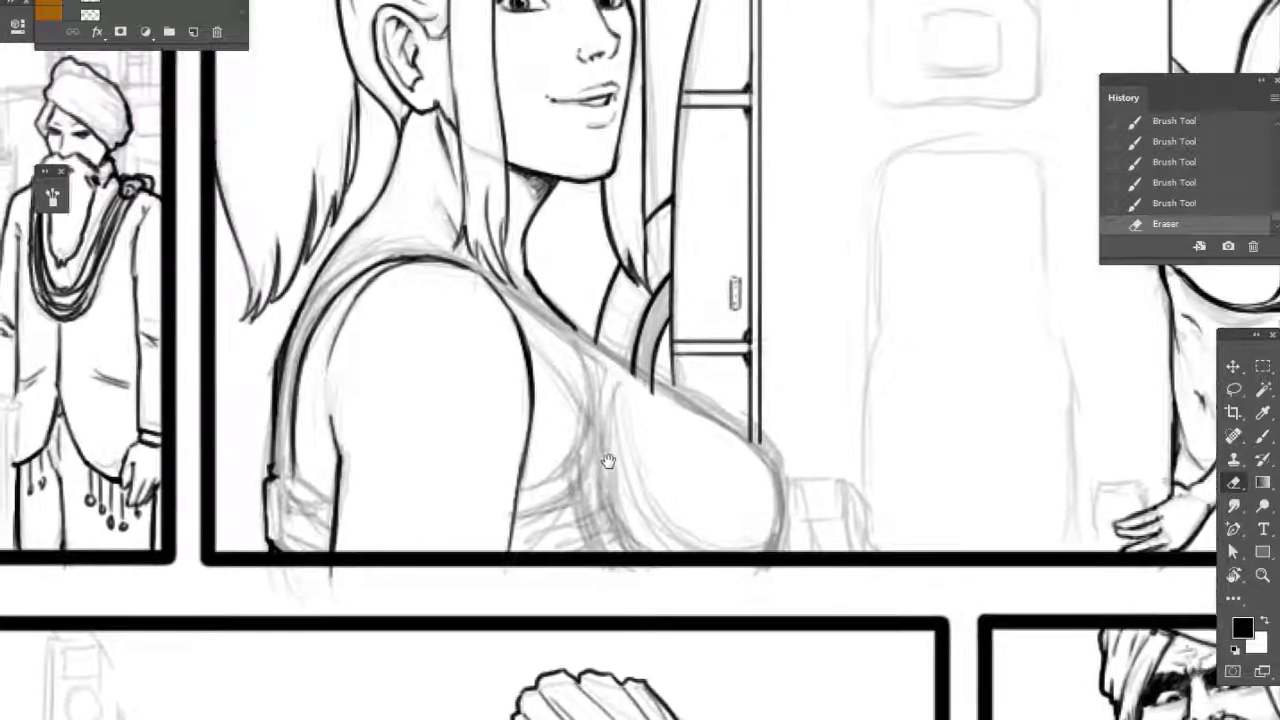
mouse_move(690, 404)
mouse_down()
mouse_move(697, 449)
mouse_move(763, 484)
mouse_move(692, 452)
mouse_up()
key(b)
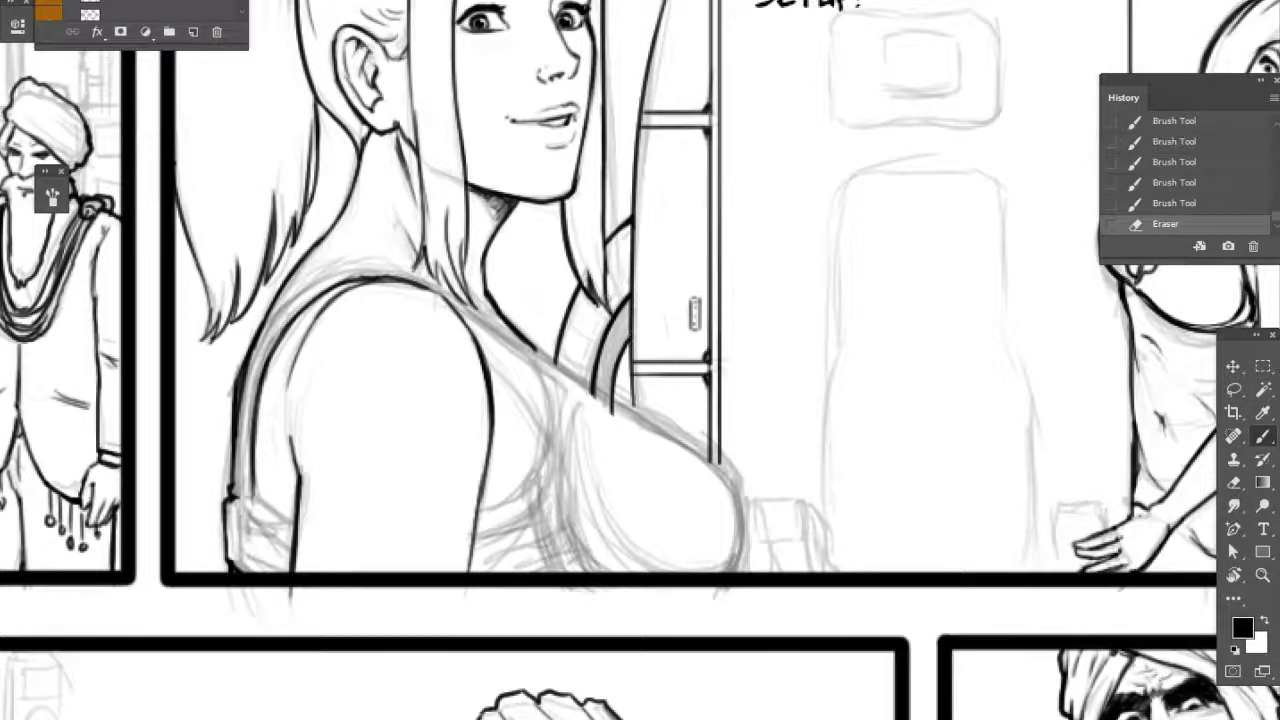
- Hide the scratch layer and ink the top's back band between its outer edge and the arm
scroll(140, 10, down, 2)
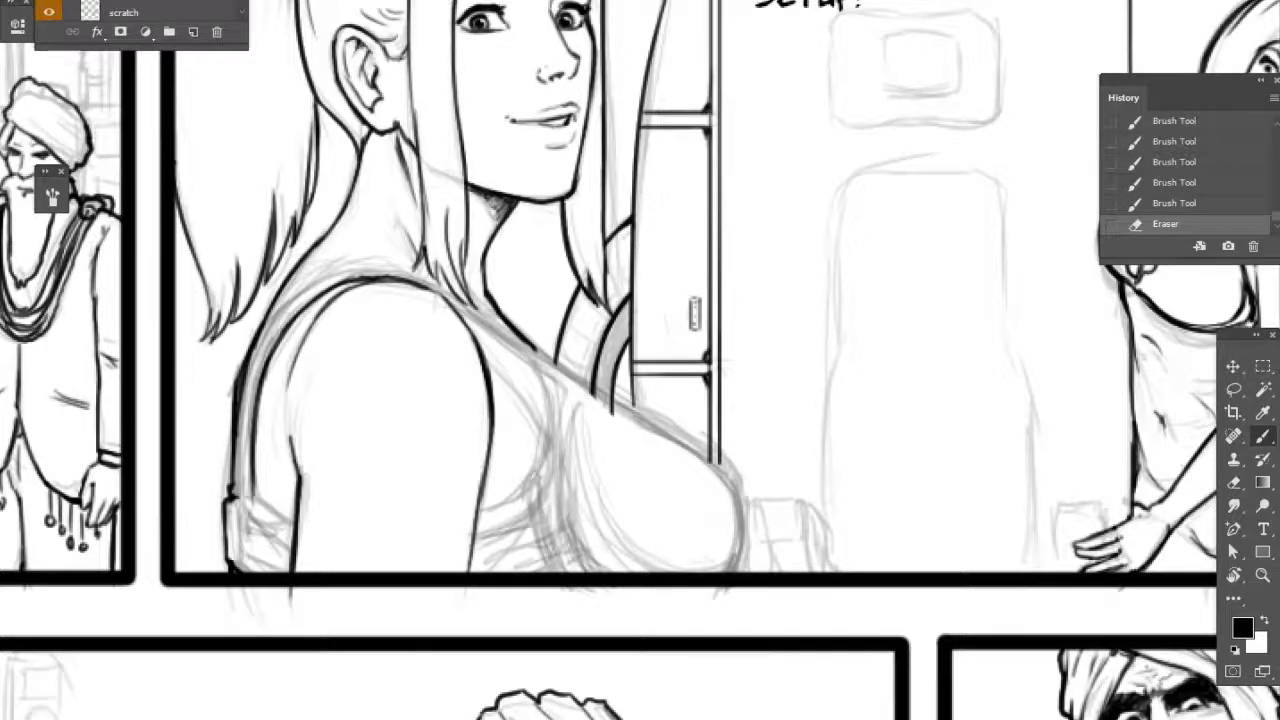
click(49, 12)
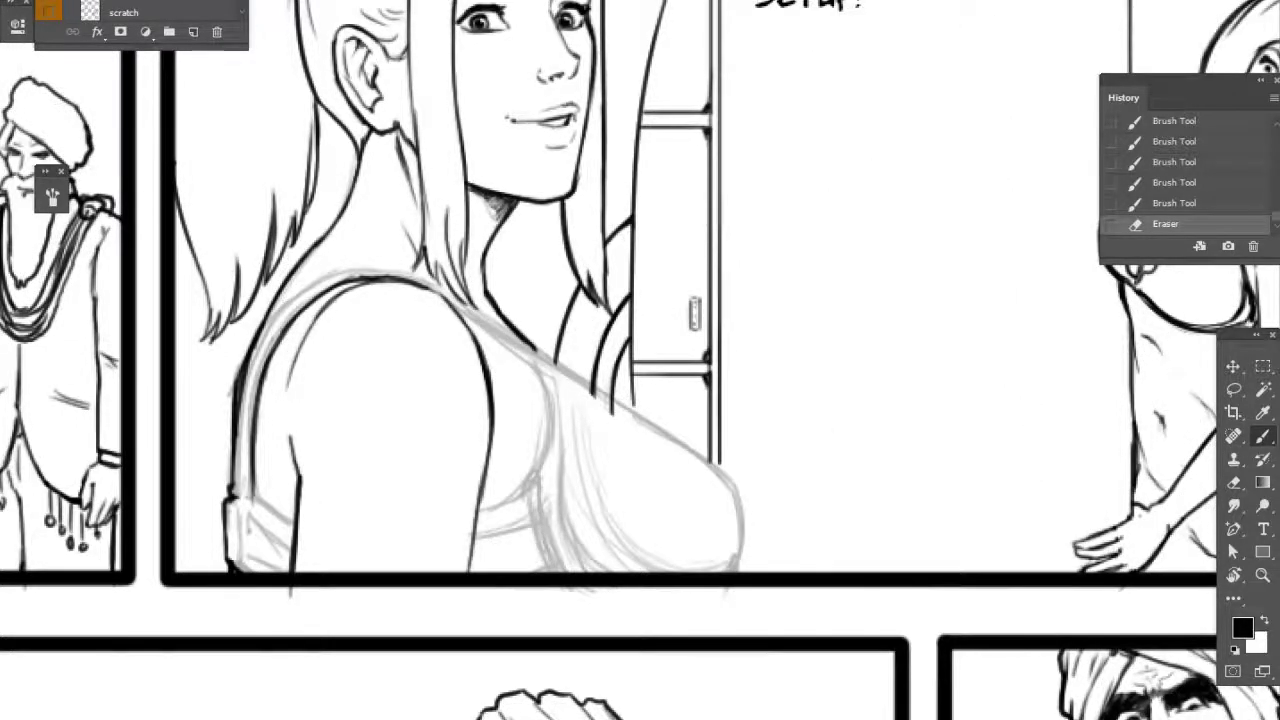
drag(240, 494, 282, 514)
mouse_move(262, 500)
mouse_down()
mouse_move(293, 523)
mouse_move(265, 537)
mouse_move(238, 509)
mouse_move(241, 543)
mouse_move(238, 510)
mouse_move(263, 528)
mouse_move(252, 517)
mouse_move(248, 546)
mouse_move(260, 526)
mouse_move(292, 538)
mouse_up()
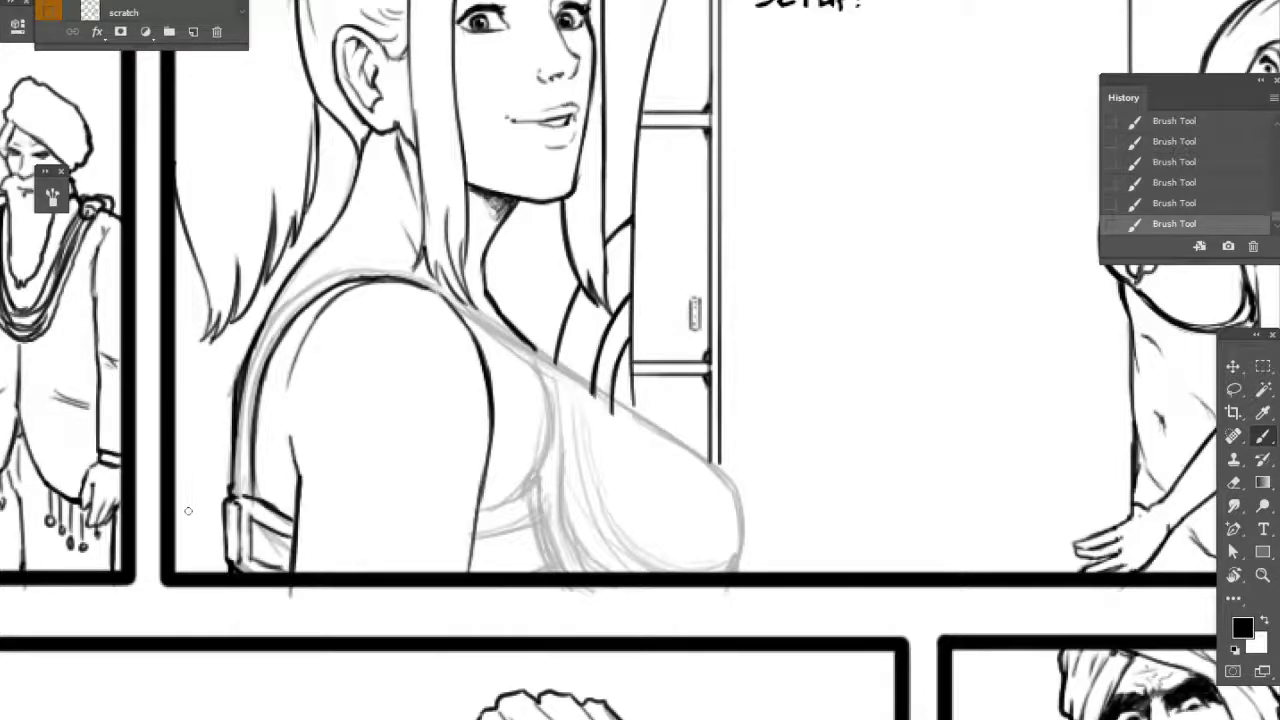
- Ink the front armhole curve together with the band and lower side lines in front of the arm
drag(588, 520, 815, 494)
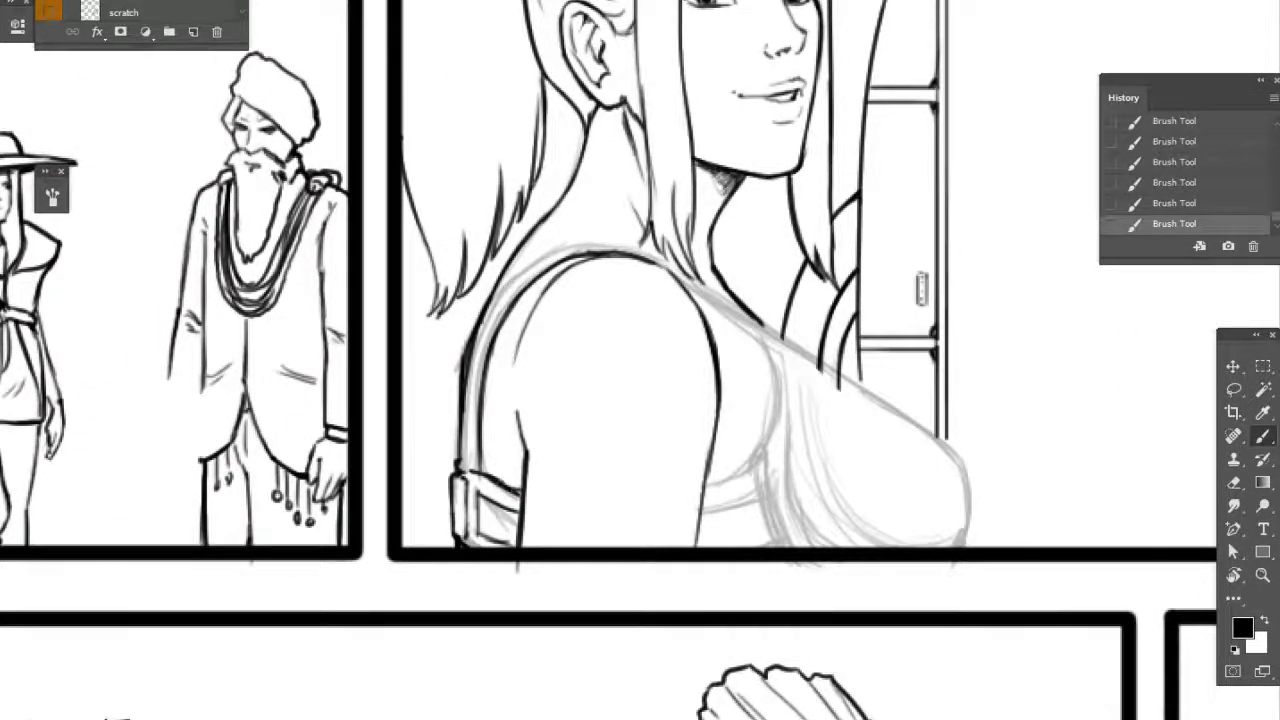
drag(936, 478, 898, 471)
mouse_move(670, 484)
mouse_down()
mouse_move(726, 452)
mouse_move(736, 408)
mouse_up()
mouse_move(686, 498)
mouse_down()
mouse_move(726, 484)
mouse_move(746, 540)
mouse_up()
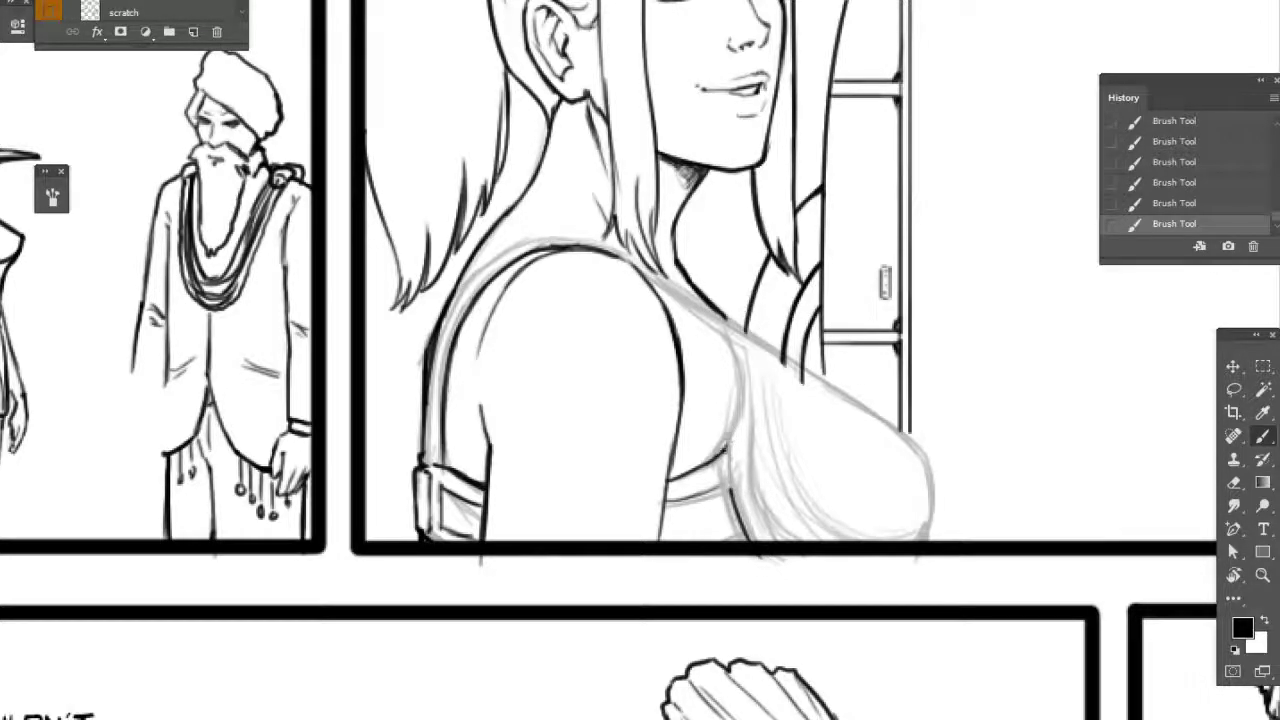
drag(728, 452, 738, 366)
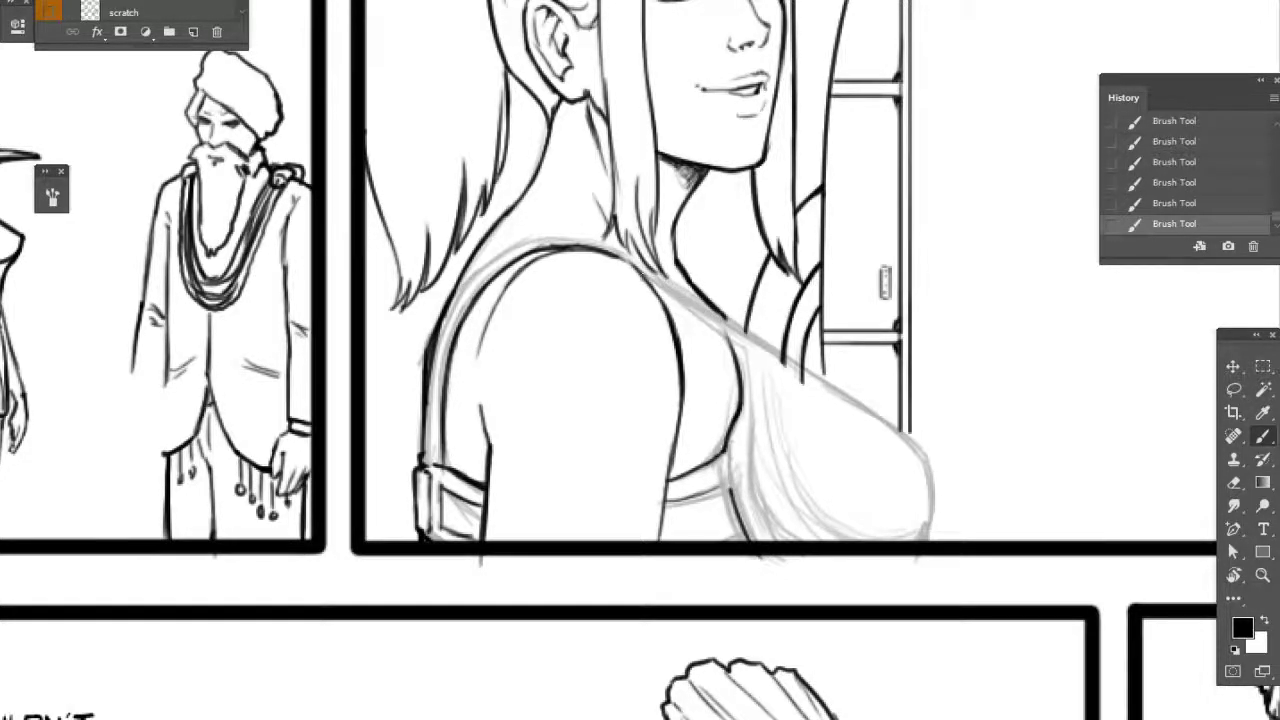
- Ink the front strap's edge from the hair down to the armhole and trim it with the eraser
drag(618, 257, 733, 344)
drag(646, 283, 726, 343)
key(e)
drag(680, 303, 733, 342)
key(b)
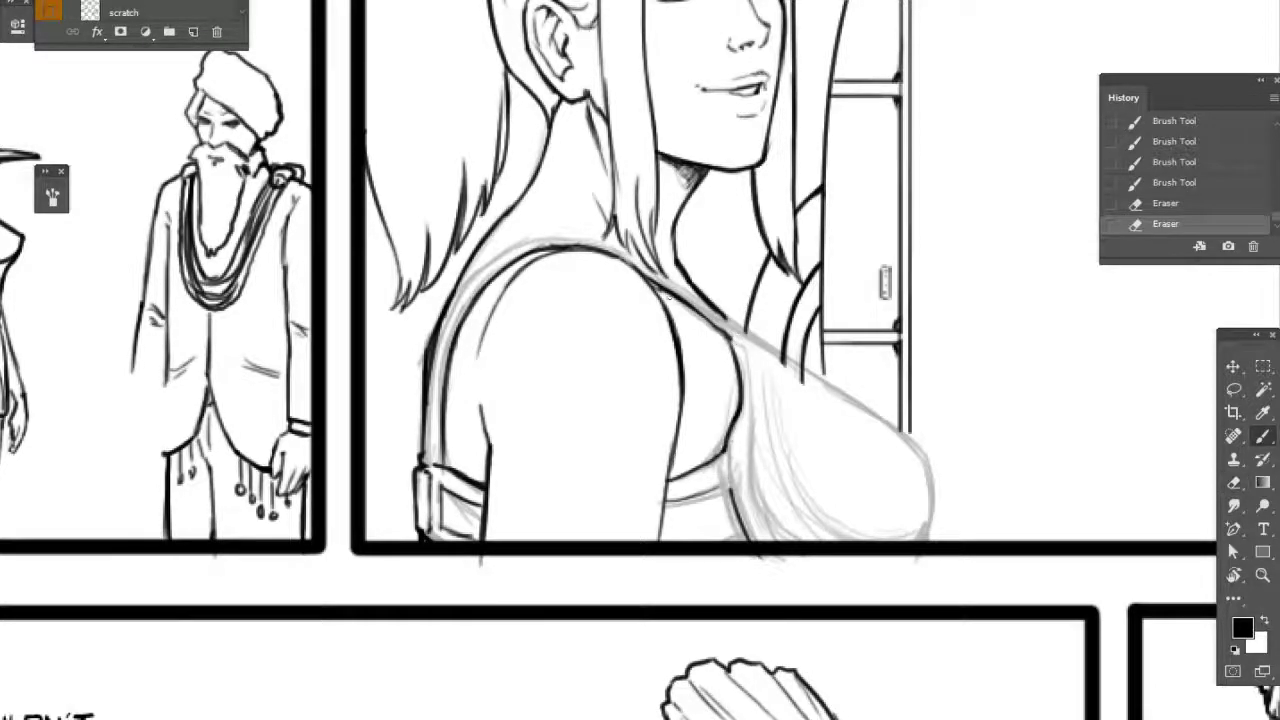
- Build up the front strap line and carry the neckline down the chest, erasing the excess ink
drag(650, 282, 734, 340)
drag(662, 288, 724, 332)
drag(638, 266, 744, 334)
drag(682, 291, 734, 336)
key(e)
drag(668, 298, 730, 350)
mouse_move(764, 308)
mouse_down()
mouse_move(778, 322)
mouse_move(486, 224)
mouse_move(642, 372)
mouse_up()
key(b)
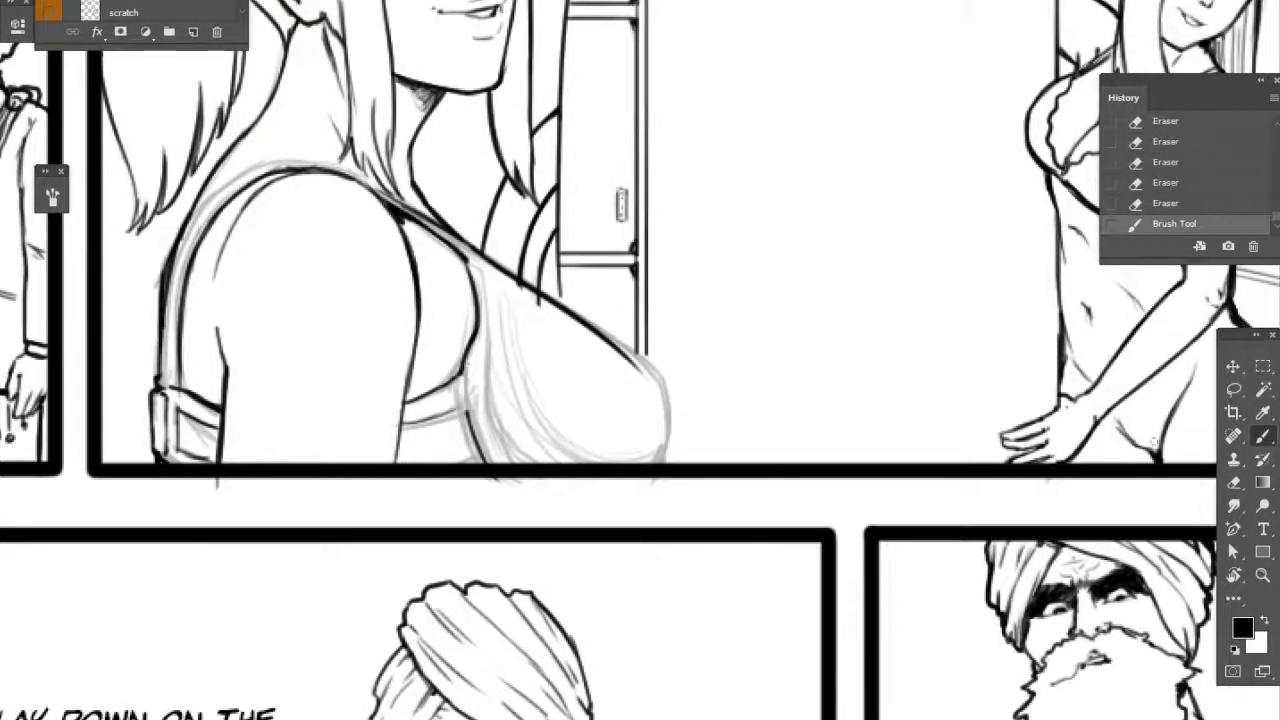
- Rotate the canvas sideways and ink the front contour of the bust, cleaning it with the eraser
key(r)
mouse_move(1014, 588)
mouse_down()
mouse_move(908, 208)
mouse_move(753, 296)
mouse_move(557, 435)
mouse_move(518, 436)
mouse_up()
key(e)
mouse_move(437, 517)
mouse_down()
mouse_move(546, 388)
mouse_move(595, 390)
mouse_move(636, 412)
mouse_up()
key(b)
mouse_move(555, 408)
mouse_down()
mouse_move(540, 390)
mouse_move(506, 418)
mouse_move(461, 488)
mouse_move(532, 394)
mouse_up()
key(e)
key(b)
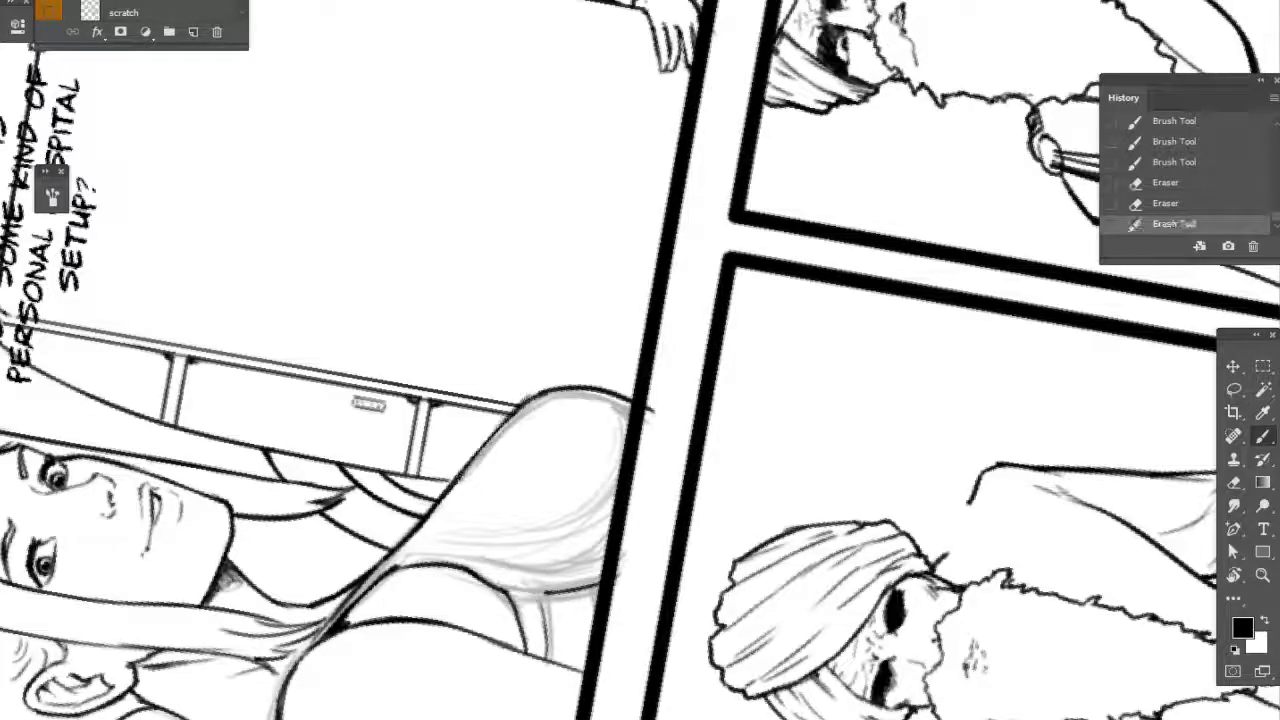
- Reinforce the bust's front contour down to the panel border, erase the excess ink and reset the canvas rotation
mouse_move(472, 462)
mouse_down()
mouse_move(535, 394)
mouse_move(662, 408)
mouse_up()
drag(572, 386, 640, 404)
drag(590, 387, 660, 405)
mouse_move(526, 401)
mouse_down()
mouse_move(626, 384)
mouse_move(640, 398)
mouse_move(634, 389)
mouse_up()
key(e)
mouse_move(535, 388)
mouse_down()
mouse_move(622, 380)
mouse_move(670, 408)
mouse_up()
mouse_move(609, 379)
mouse_down()
mouse_move(664, 418)
mouse_move(640, 388)
mouse_up()
double_click(1236, 578)
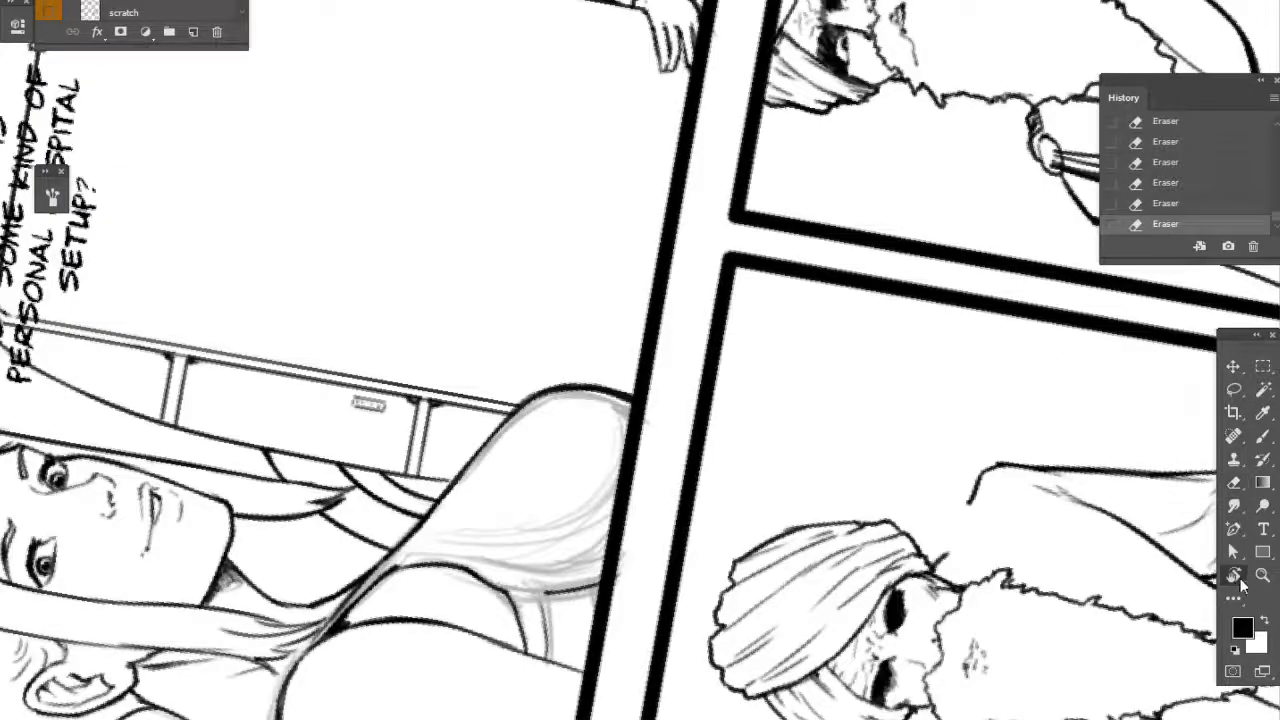
mouse_move(872, 568)
mouse_down()
mouse_move(811, 586)
mouse_move(870, 567)
mouse_up()
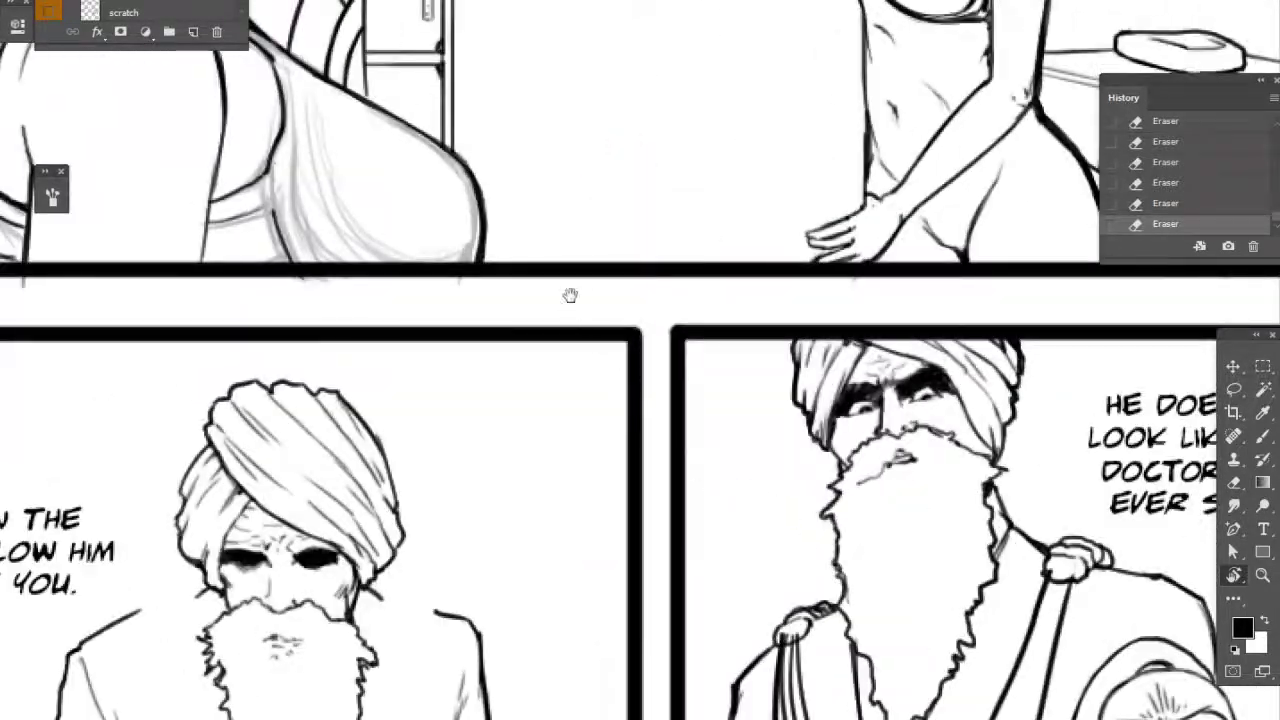
- Strengthen the front armhole curve and ink the side line of the top down to the panel border
drag(571, 291, 781, 491)
key(b)
drag(476, 416, 488, 460)
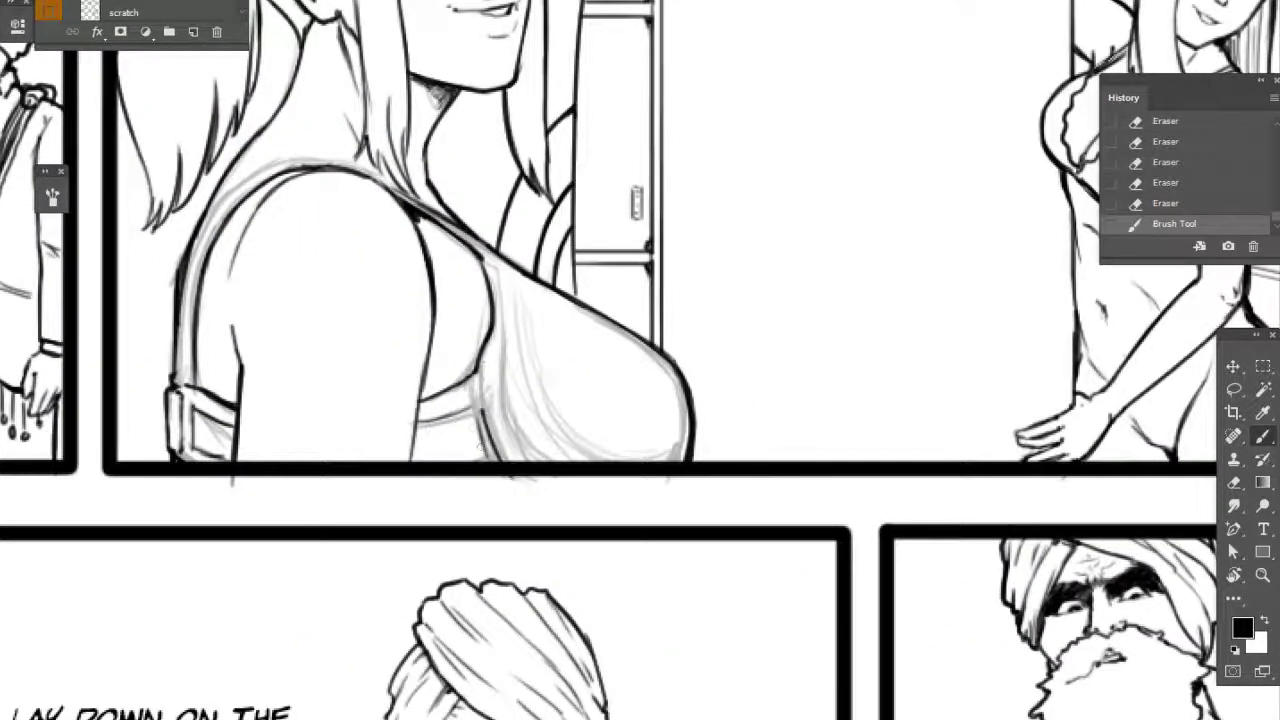
drag(472, 410, 477, 418)
drag(504, 333, 497, 357)
drag(503, 330, 497, 356)
drag(490, 266, 518, 458)
drag(504, 410, 526, 470)
- Ink the curved fold along the inner bust and the small crease at the underarm
drag(735, 346, 868, 384)
mouse_move(661, 325)
mouse_down()
mouse_move(680, 424)
mouse_move(752, 493)
mouse_up()
drag(678, 402, 734, 492)
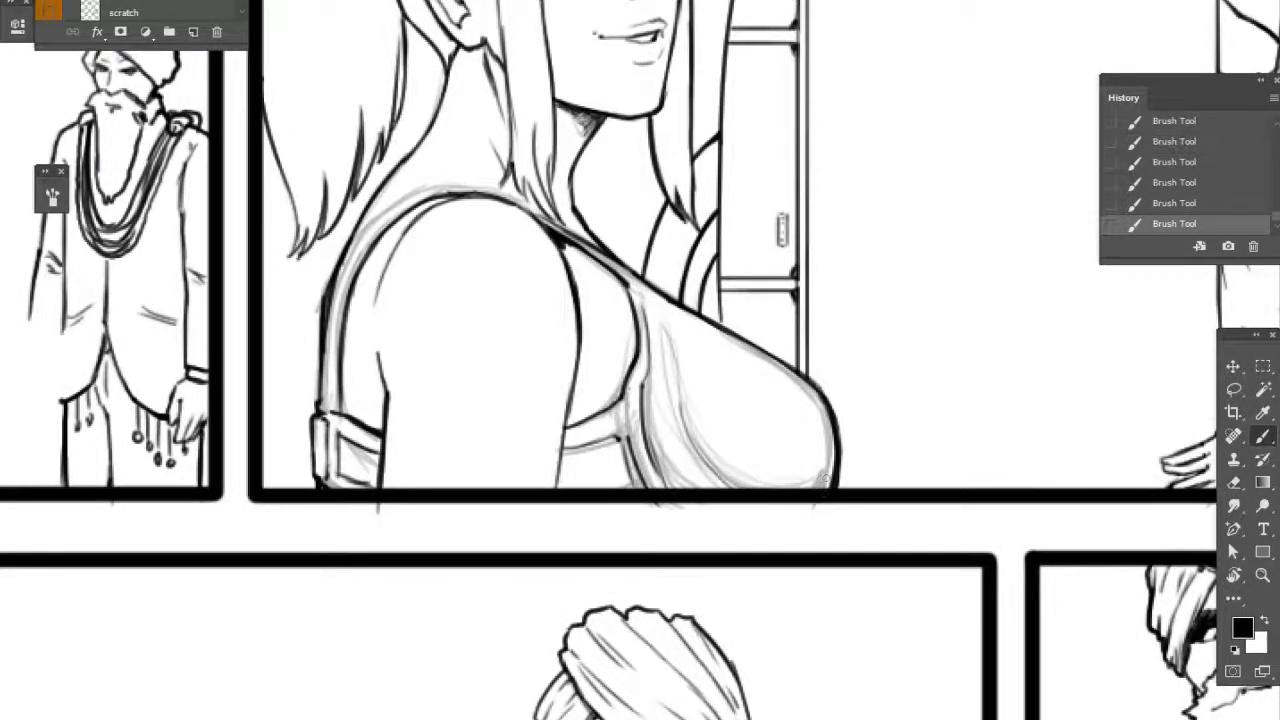
mouse_move(817, 348)
mouse_down()
mouse_move(826, 417)
mouse_move(801, 428)
mouse_move(829, 438)
mouse_up()
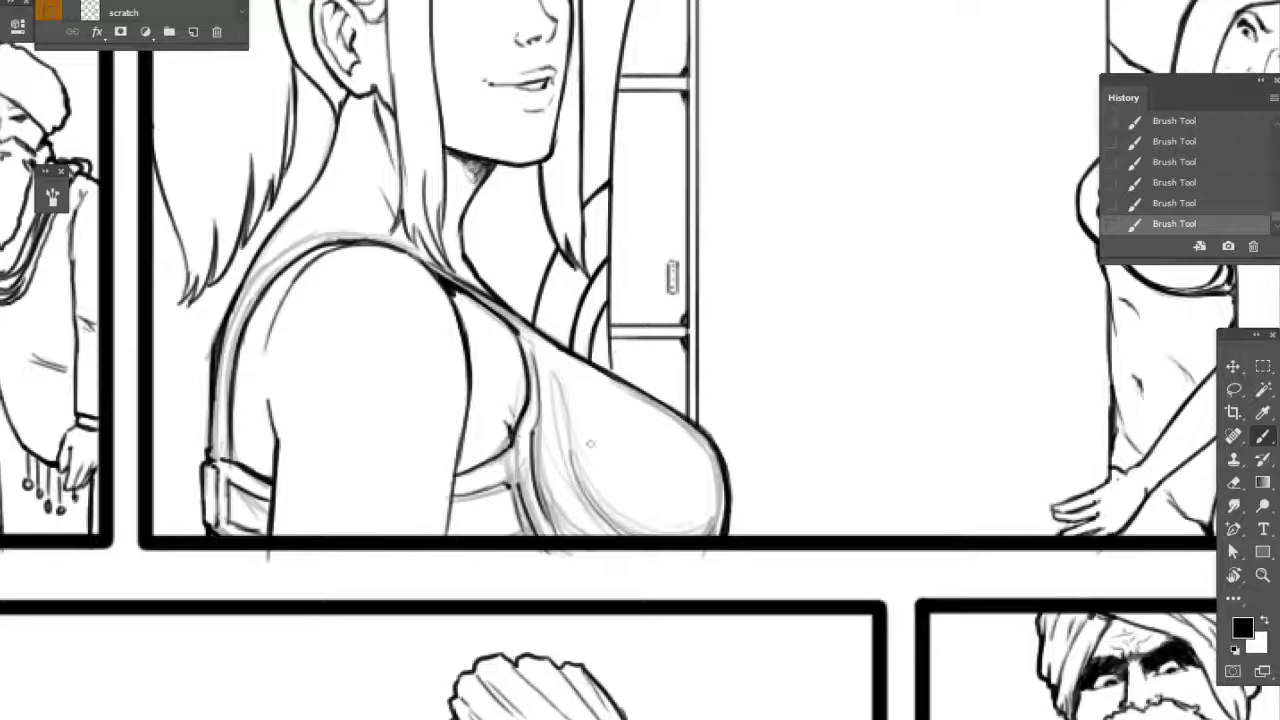
drag(738, 480, 749, 480)
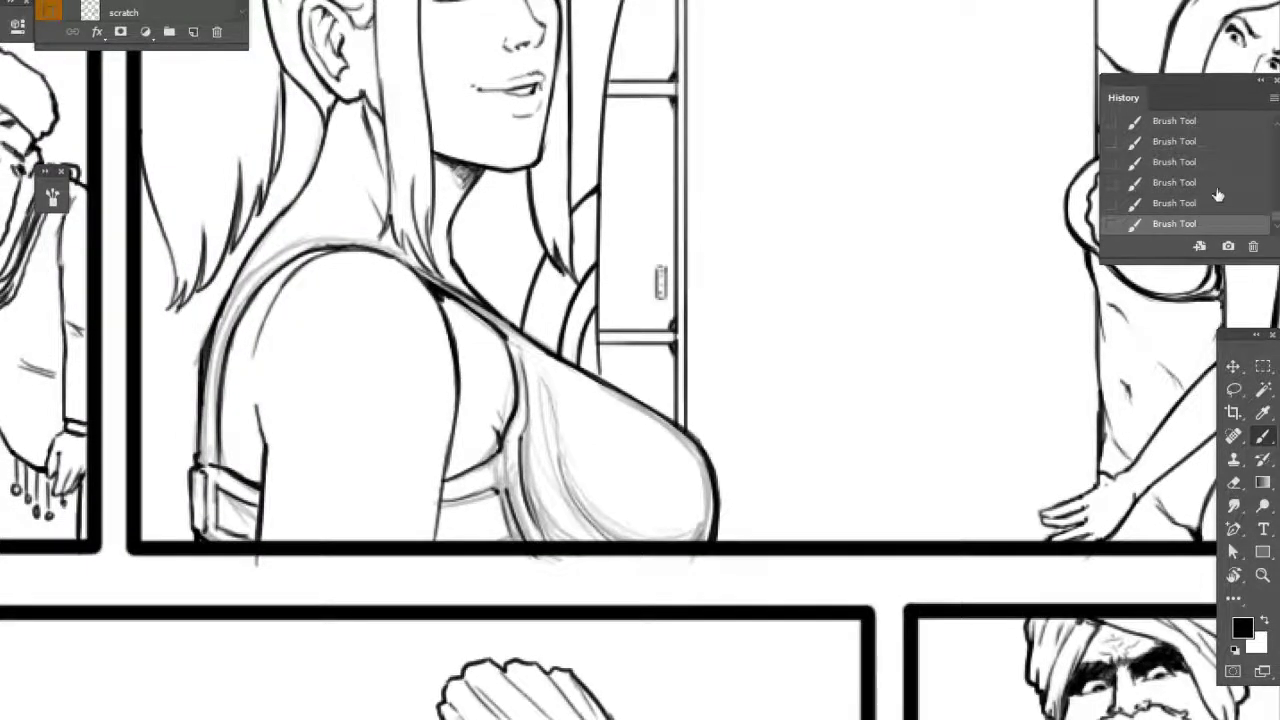
- Step back two brush strokes in the history and reapply them
click(1203, 203)
click(1207, 184)
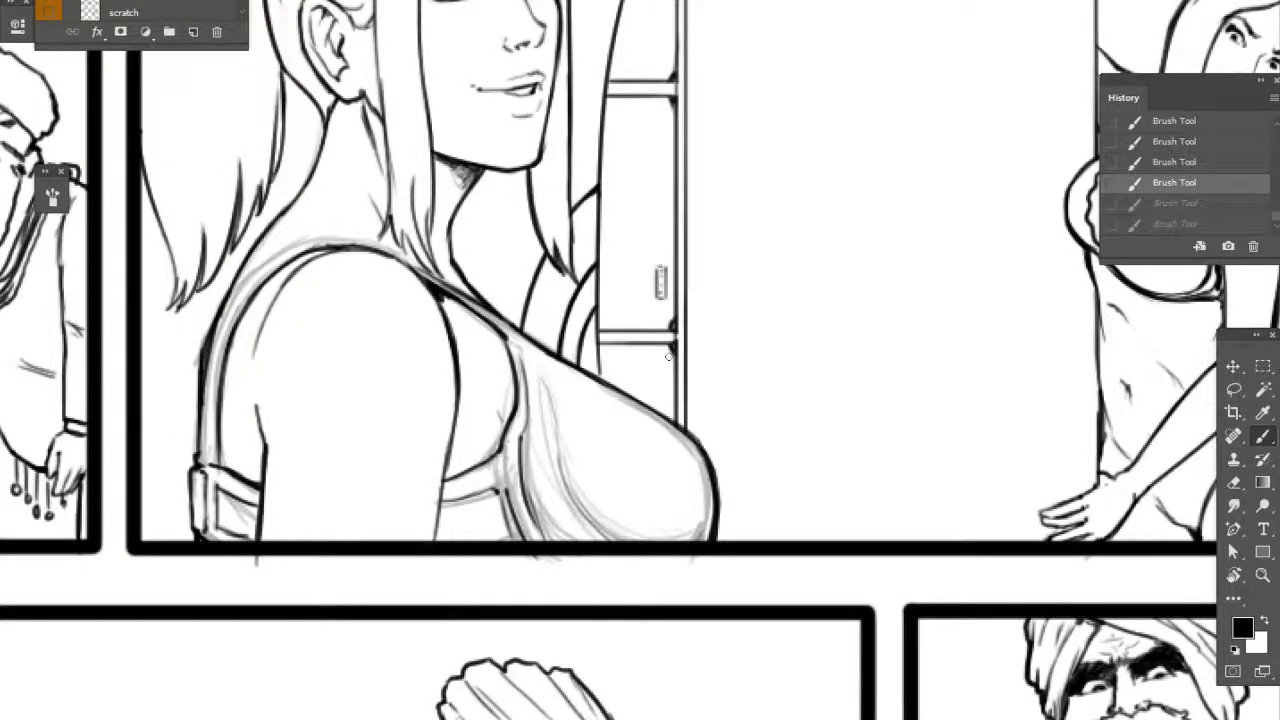
key(ctrl+shift+z)
key(ctrl+shift+z)
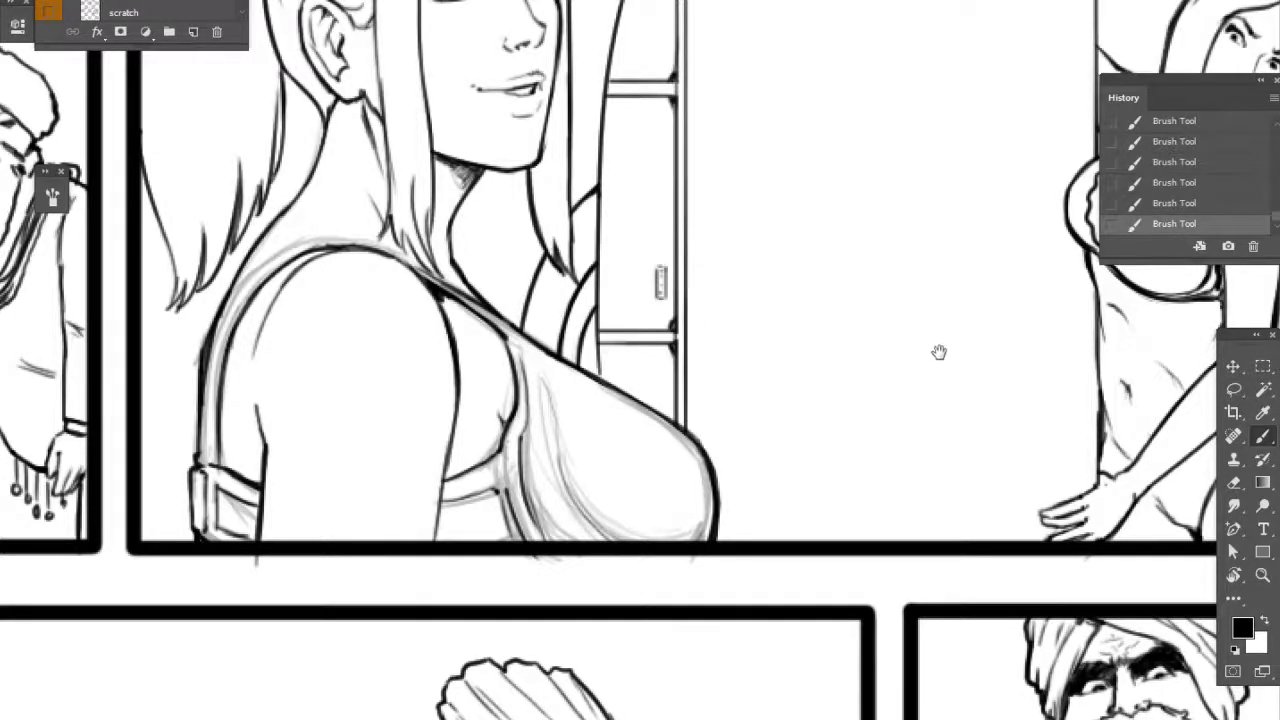
- Thicken the arm's front and back edges down to the panel border and erase the overshoot below it
drag(939, 352, 977, 411)
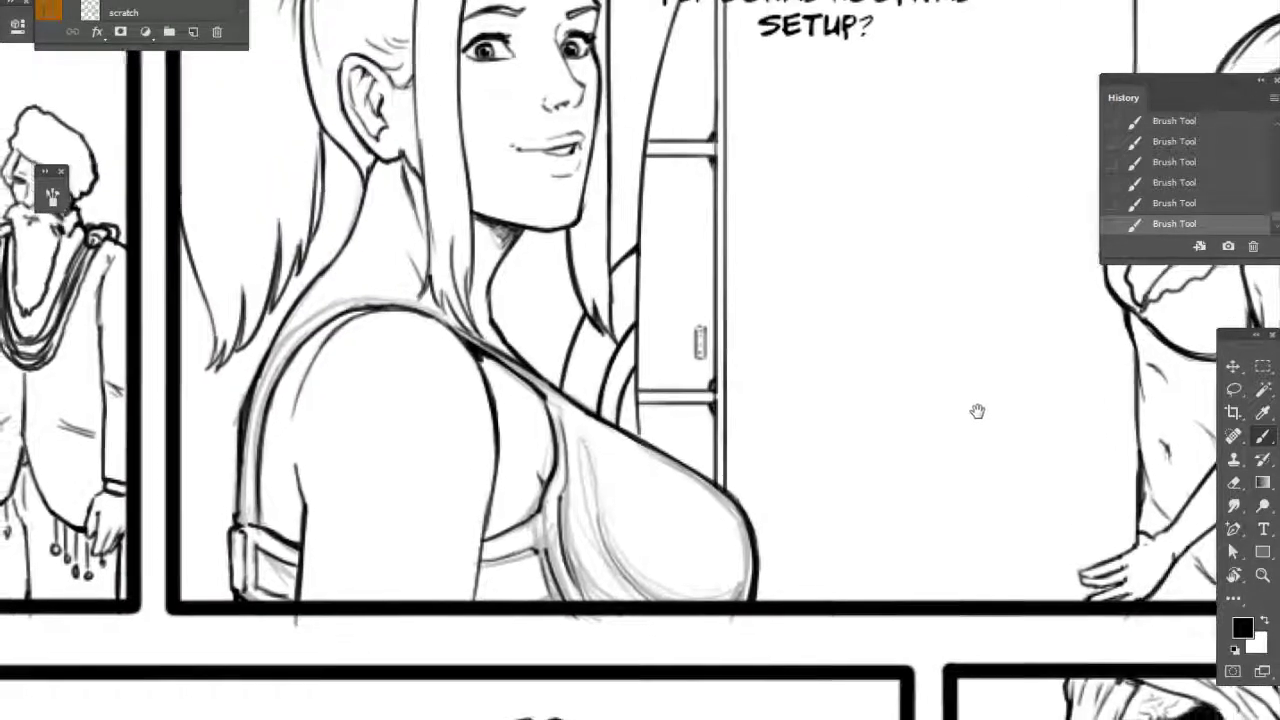
key(e)
key(b)
mouse_move(486, 522)
mouse_down()
mouse_move(475, 597)
mouse_move(484, 540)
mouse_up()
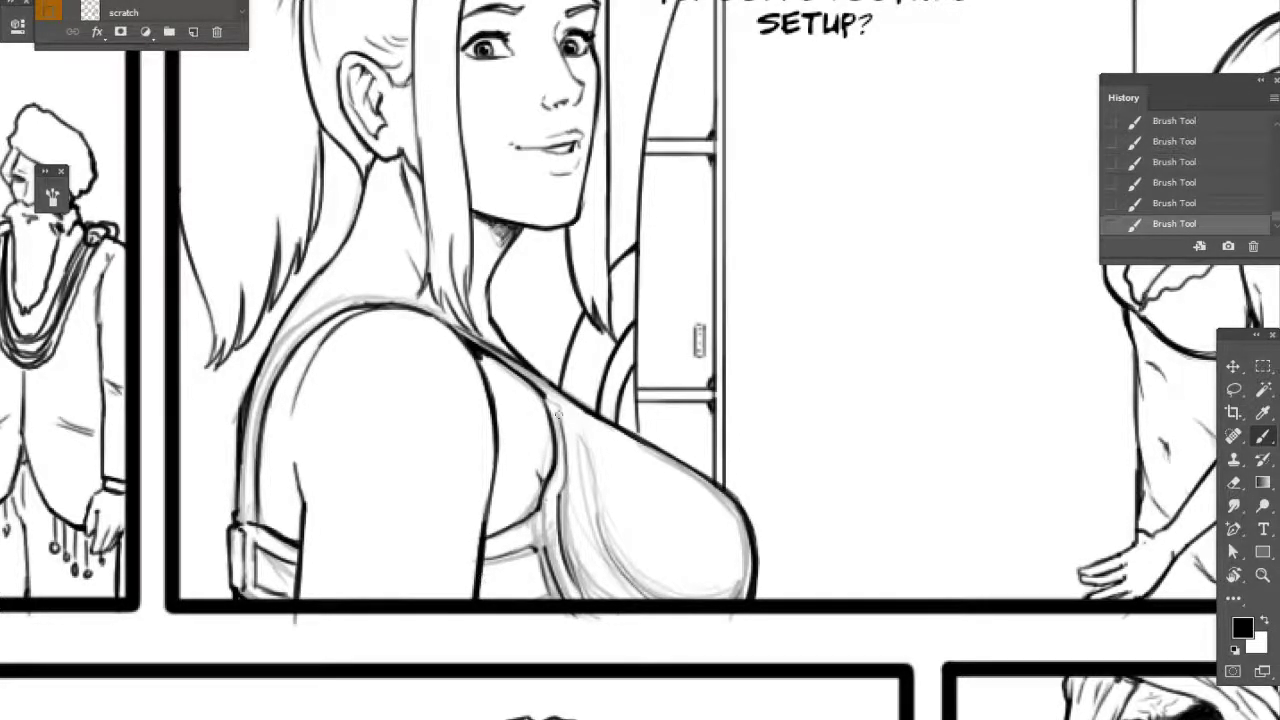
key(e)
drag(295, 628, 290, 618)
key(b)
drag(304, 510, 297, 598)
drag(301, 545, 296, 602)
- Ink the shoulder strap's upper edge from the back over the shoulder to the hair
drag(753, 430, 745, 475)
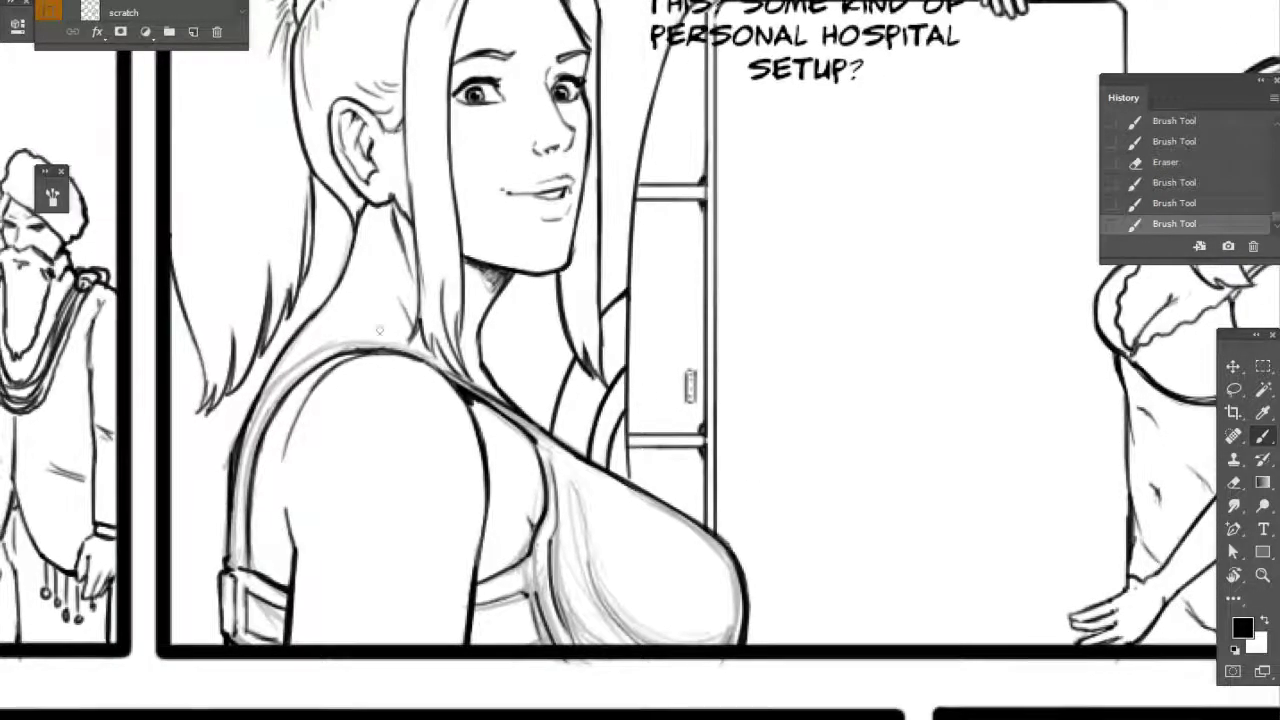
mouse_move(357, 354)
mouse_down()
mouse_move(405, 354)
mouse_move(230, 446)
mouse_up()
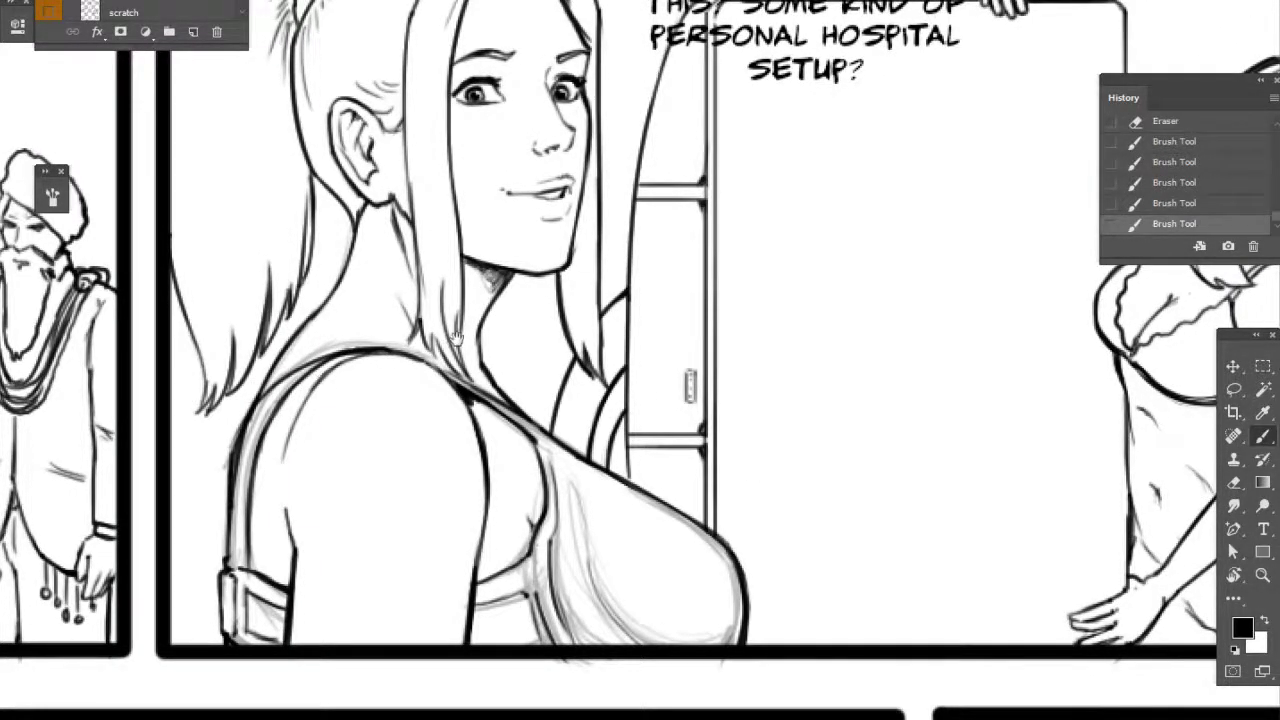
drag(456, 336, 776, 313)
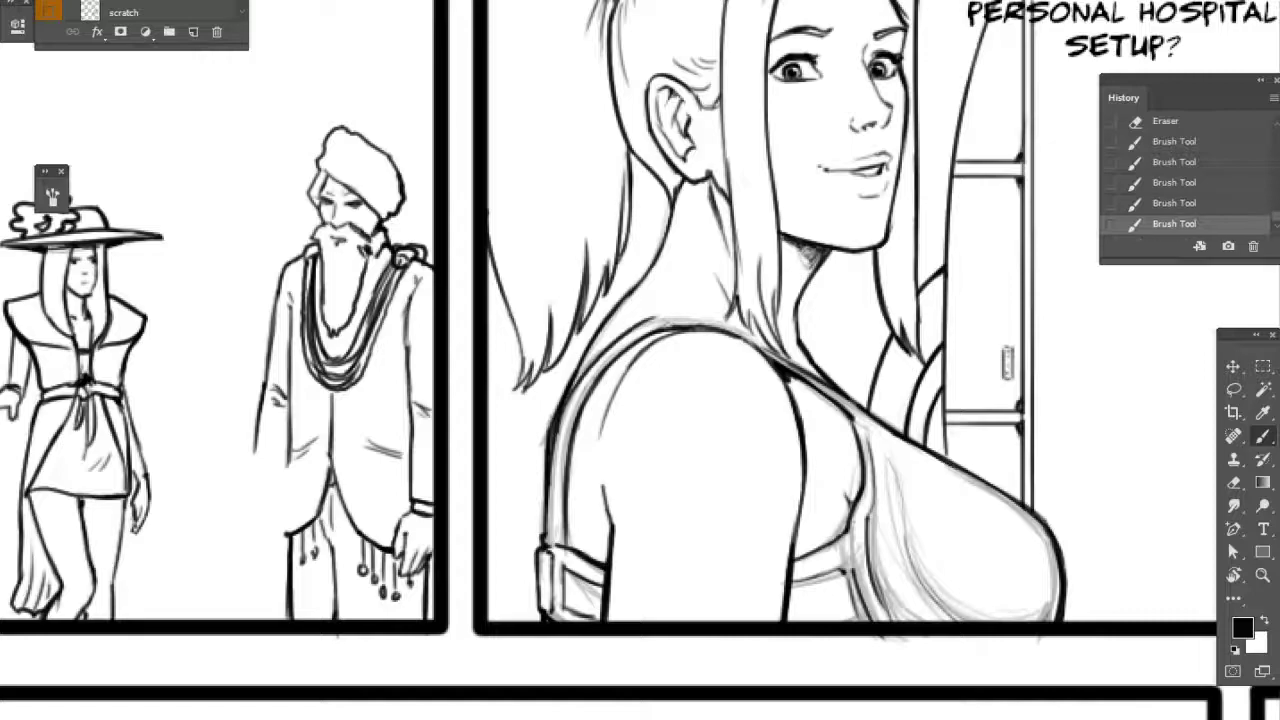
mouse_move(644, 324)
mouse_down()
mouse_move(731, 326)
mouse_move(774, 350)
mouse_up()
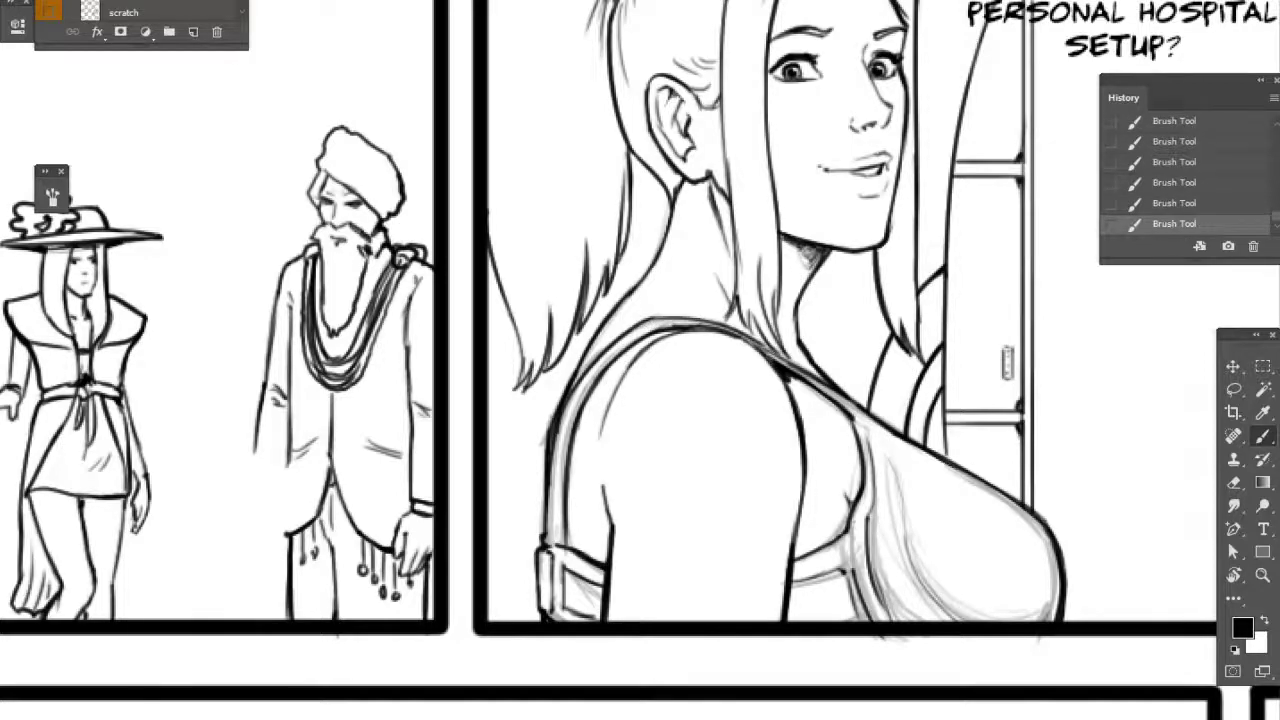
drag(940, 390, 932, 380)
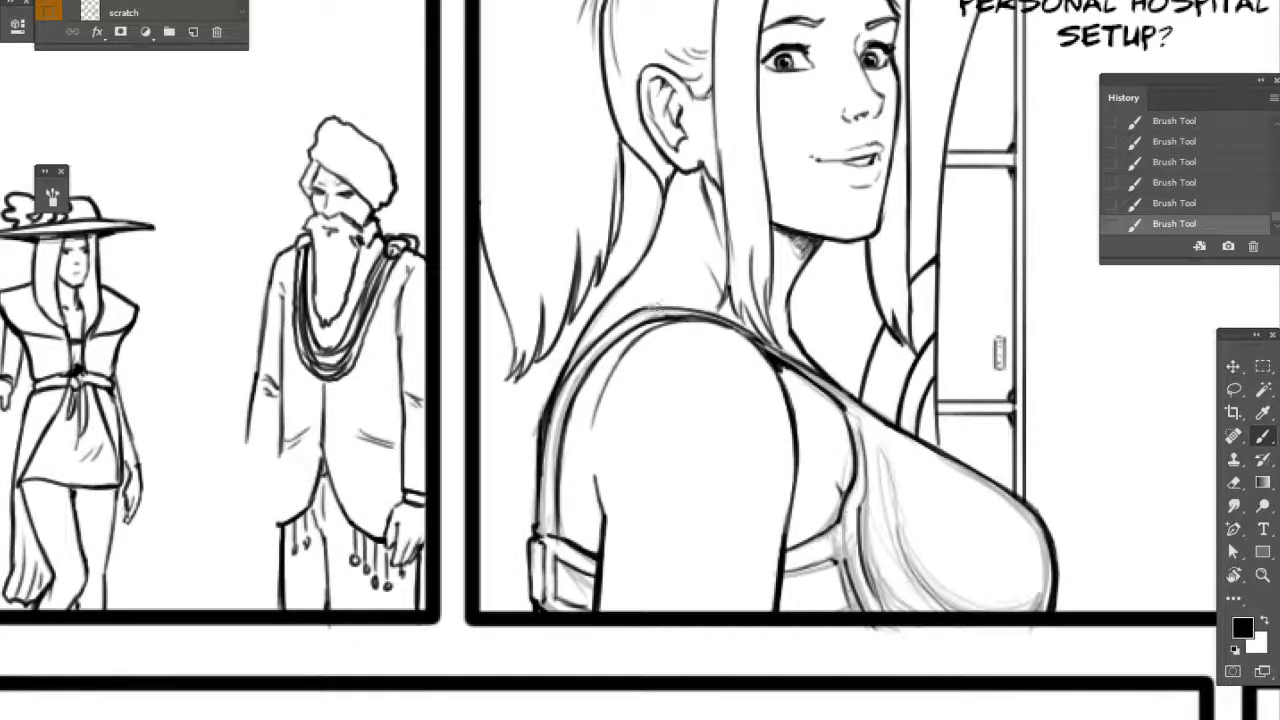
- Undo the last strap stroke, clean the line and re-ink the strap's upper edge behind the shoulder
key(e)
key(ctrl+z)
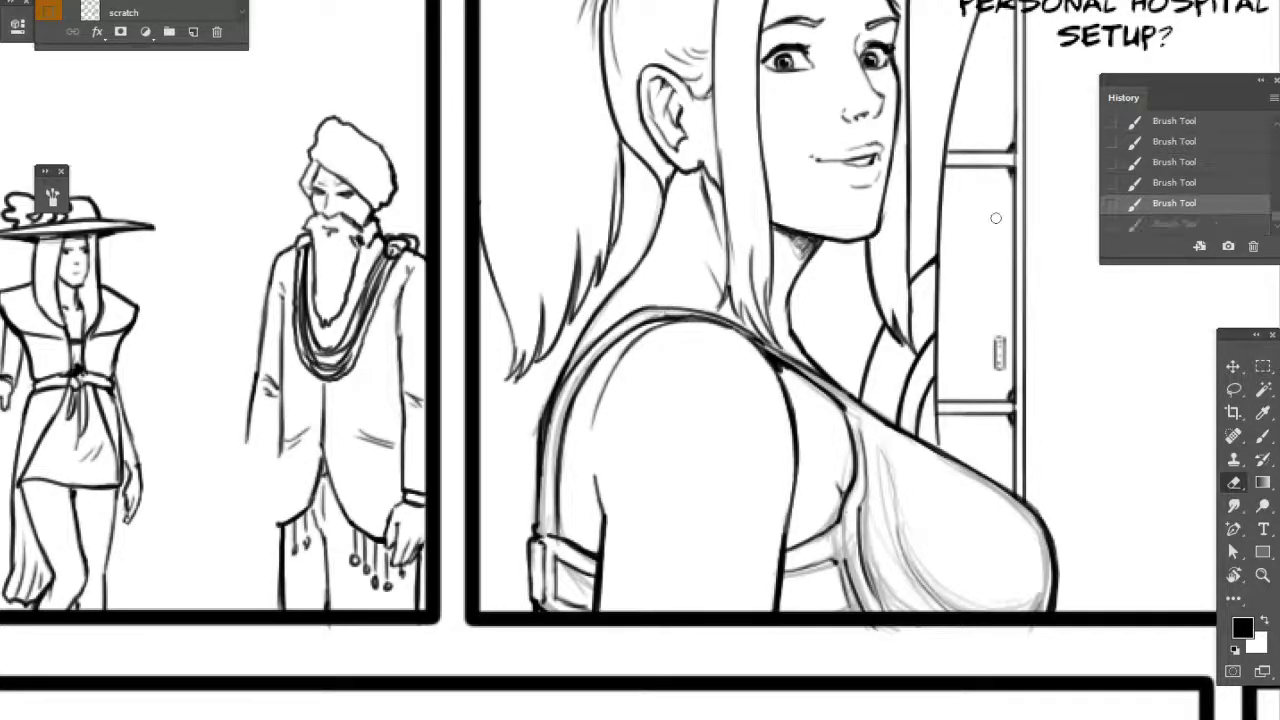
key(b)
drag(621, 322, 664, 307)
drag(627, 317, 666, 307)
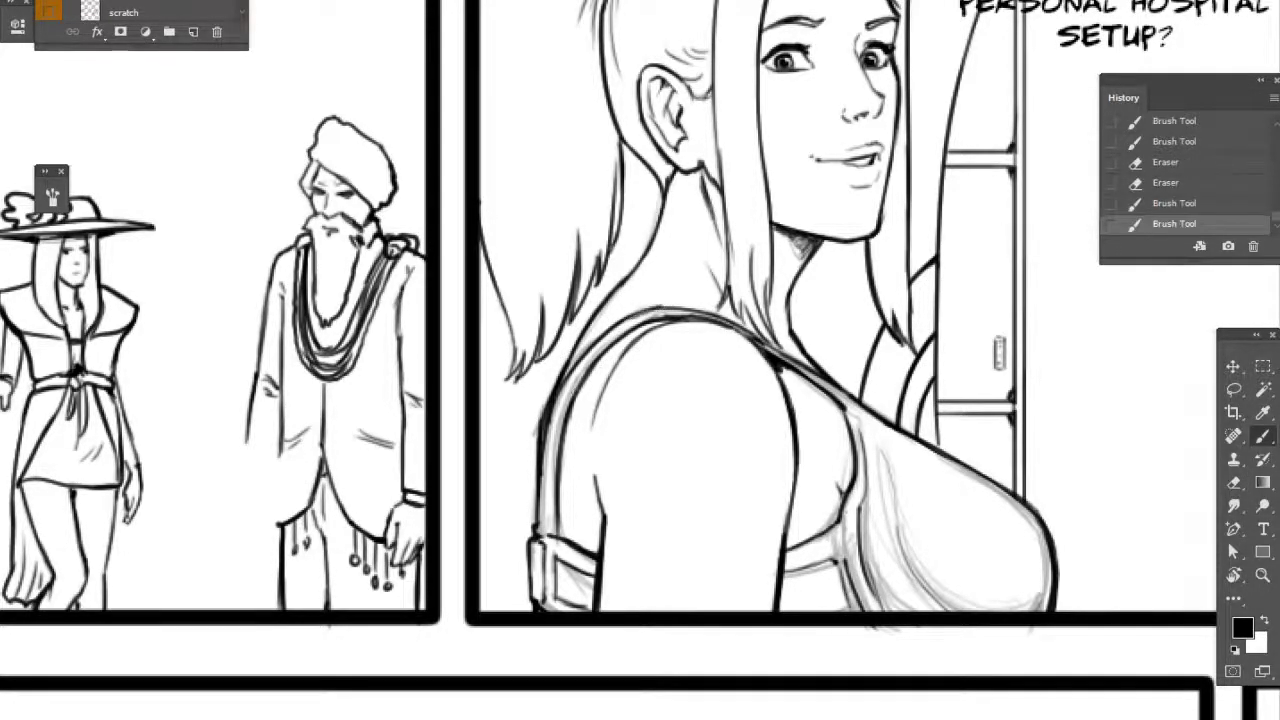
- Thin the strap's upper edge at the top of the shoulder with the eraser and re-ink it
drag(834, 411, 747, 324)
key(ctrl+minus)
key(ctrl+minus)
drag(809, 502, 781, 529)
scroll(673, 255, up, 3)
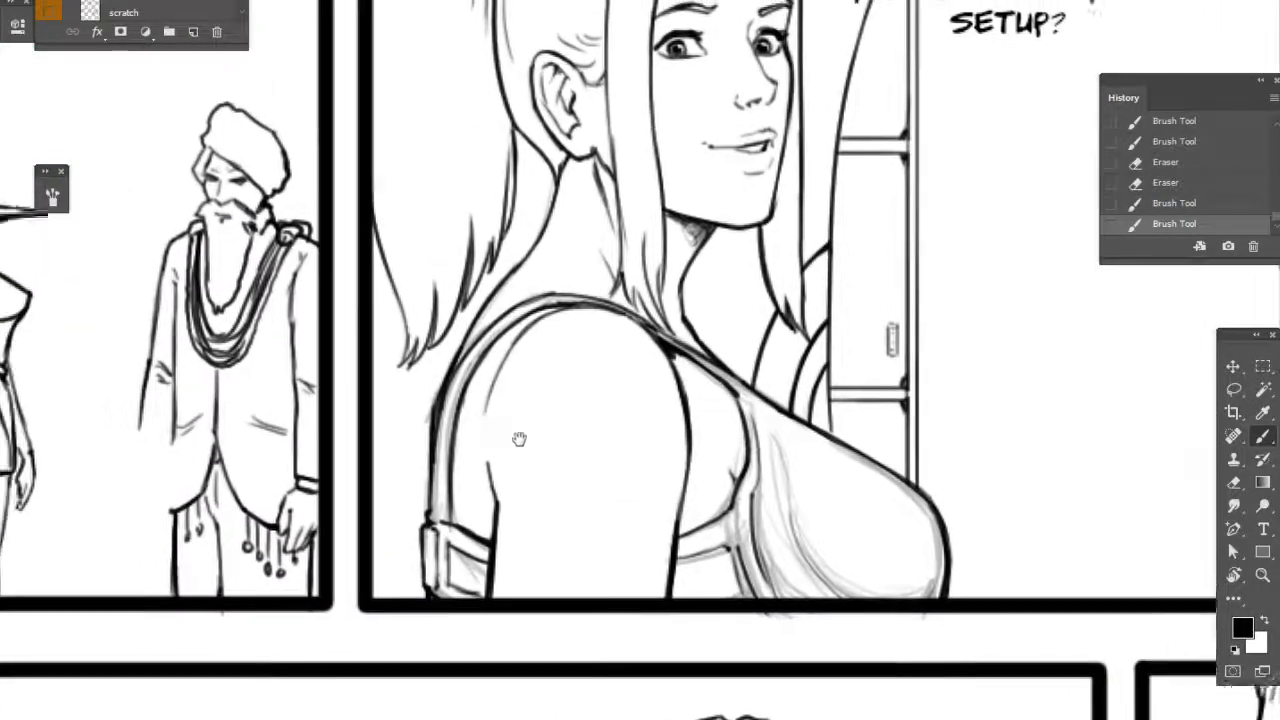
scroll(517, 437, up, 1)
key(e)
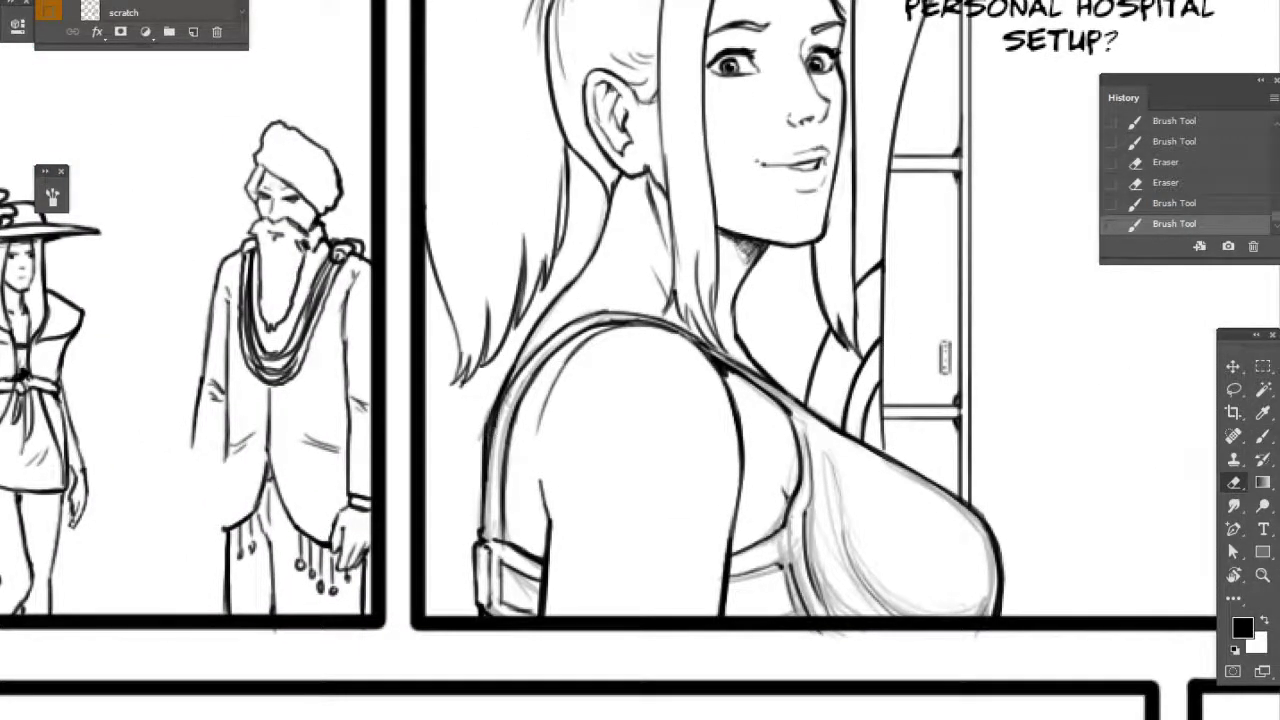
drag(597, 313, 612, 310)
drag(600, 312, 632, 314)
key(b)
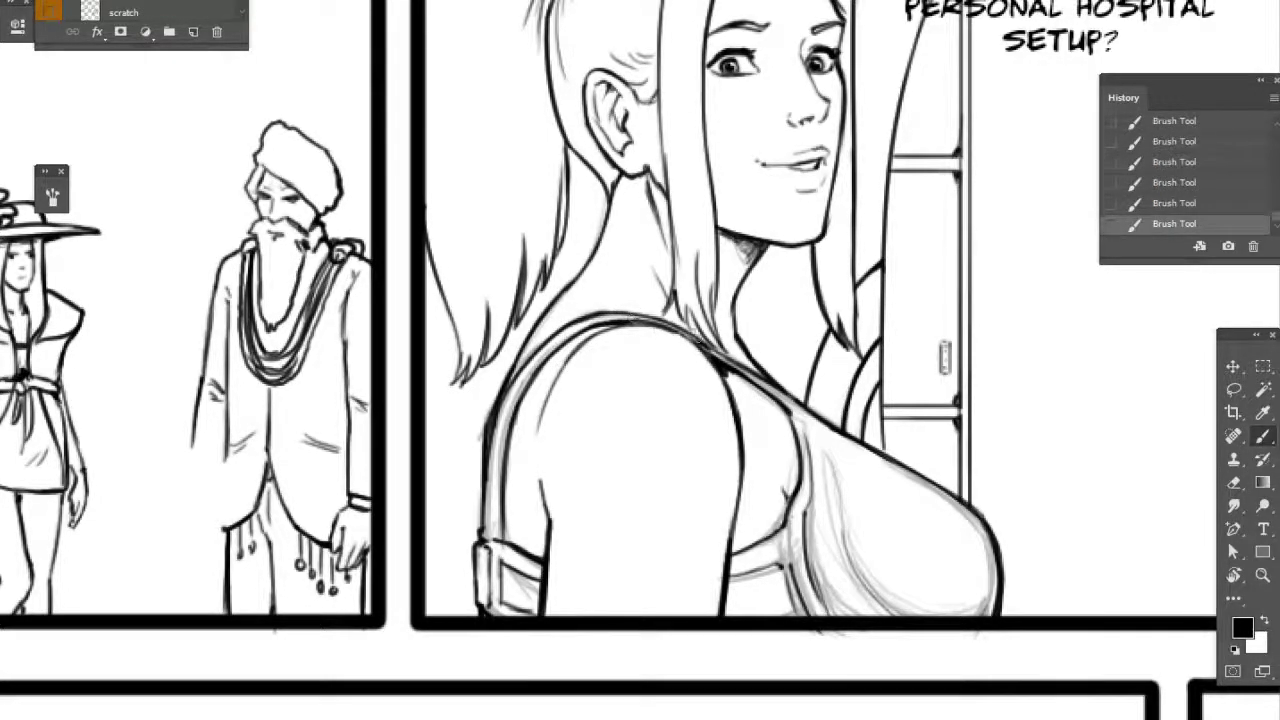
- Reinforce the back contour of the neck below the ear and trim it with the eraser
drag(712, 346, 674, 397)
drag(556, 311, 582, 228)
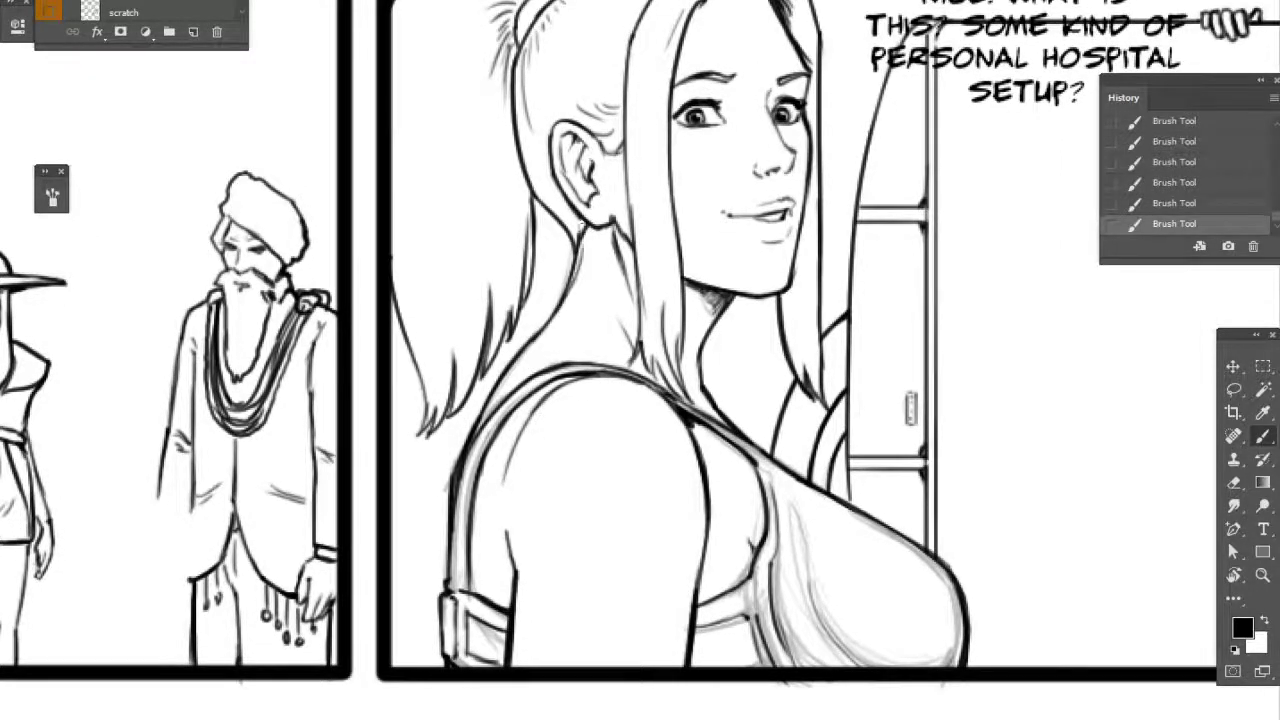
drag(568, 283, 583, 230)
drag(570, 285, 580, 230)
key(e)
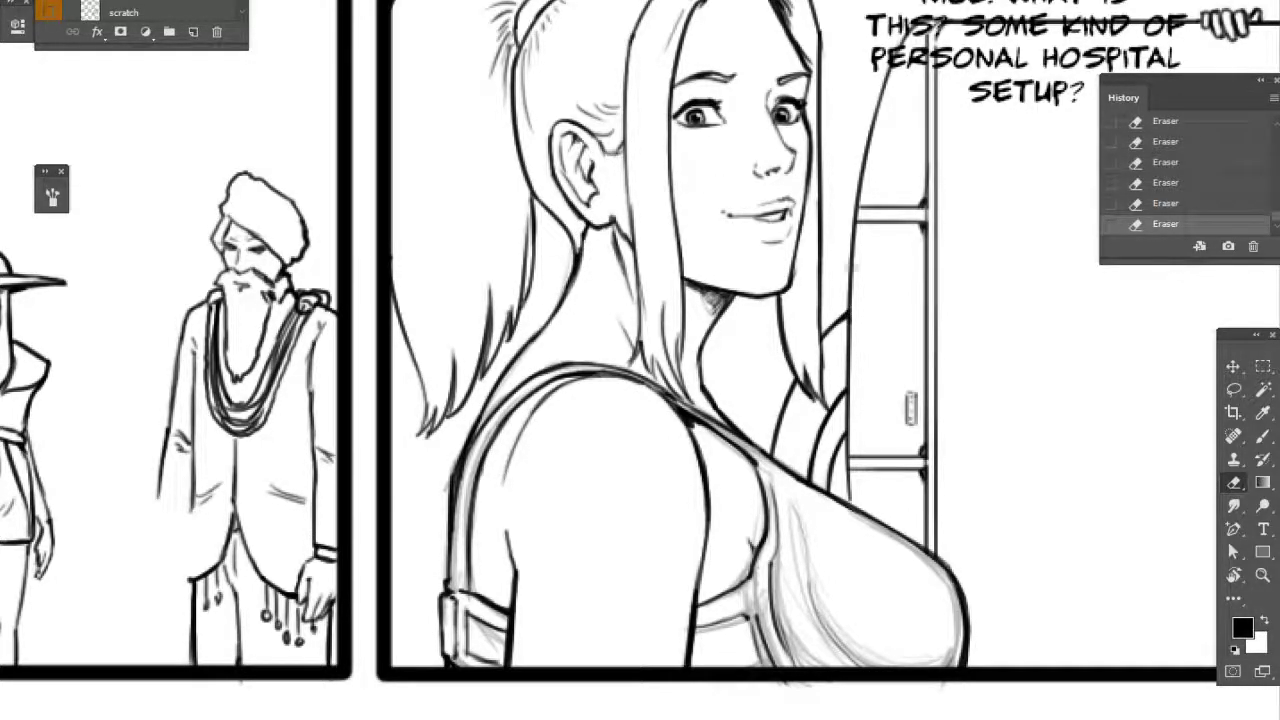
- Thicken the front armhole curve at the side of the bust
drag(906, 313, 846, 283)
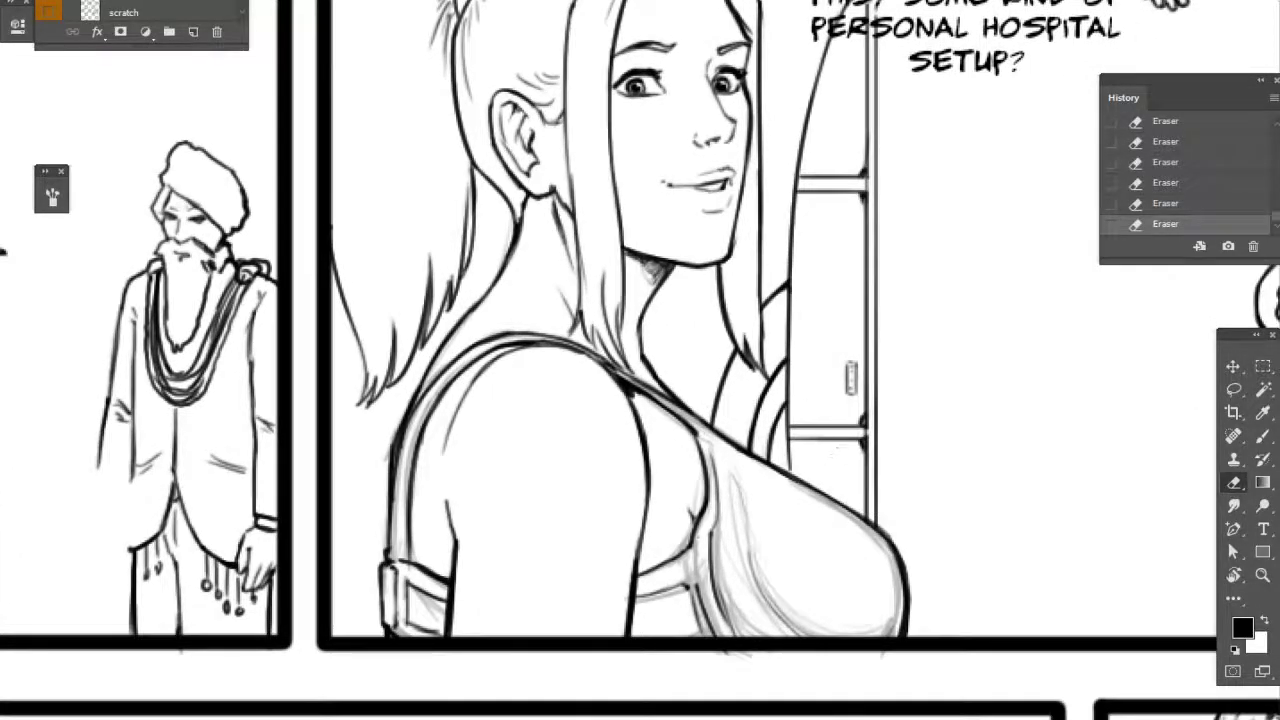
key(b)
drag(694, 432, 709, 500)
drag(835, 455, 813, 413)
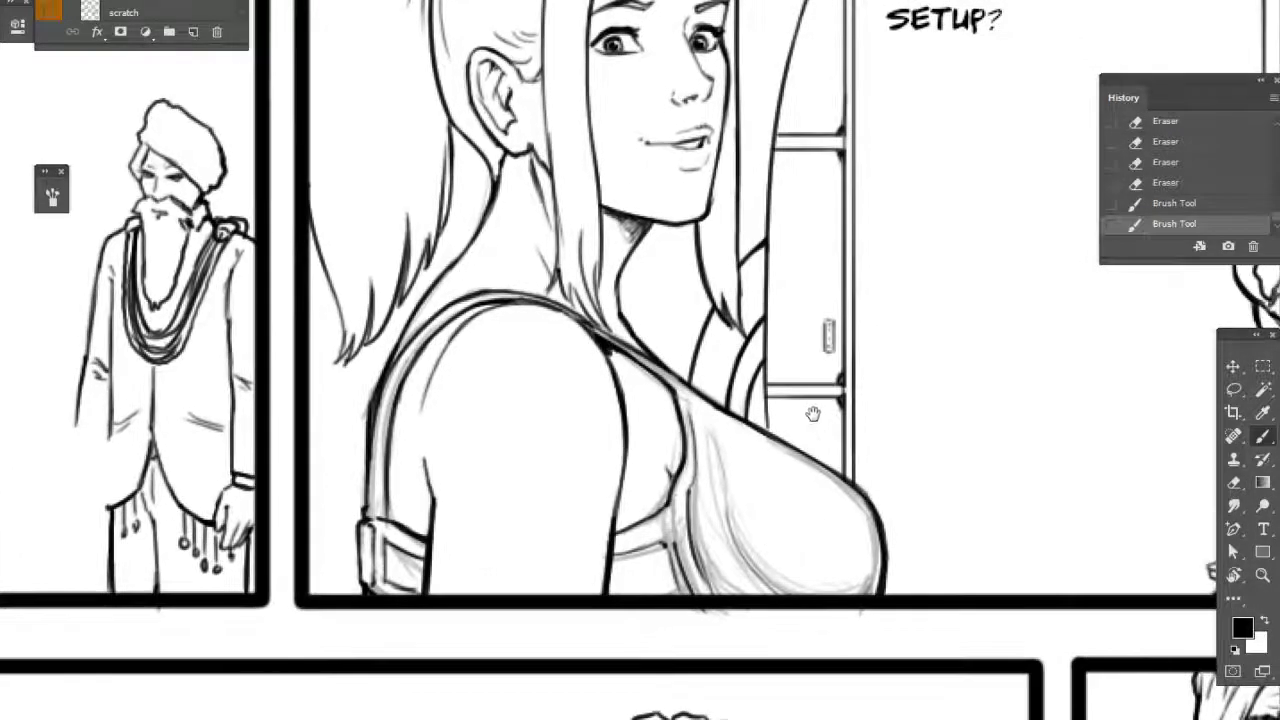
- Clean up the strap's lines behind the shoulder with the eraser and re-ink the back band's upper edge
key(e)
drag(384, 394, 377, 482)
mouse_move(378, 446)
mouse_down()
mouse_move(375, 506)
mouse_move(446, 471)
mouse_move(424, 502)
mouse_up()
key(b)
drag(400, 489, 424, 501)
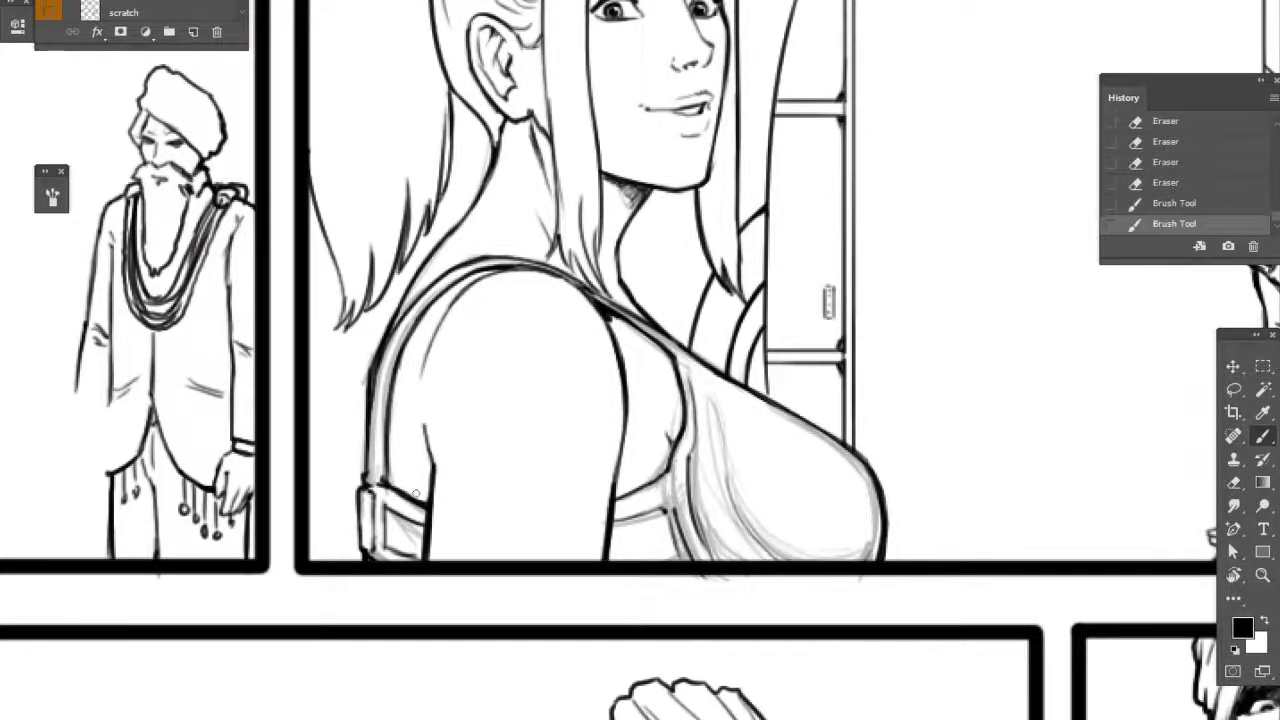
drag(576, 533, 586, 389)
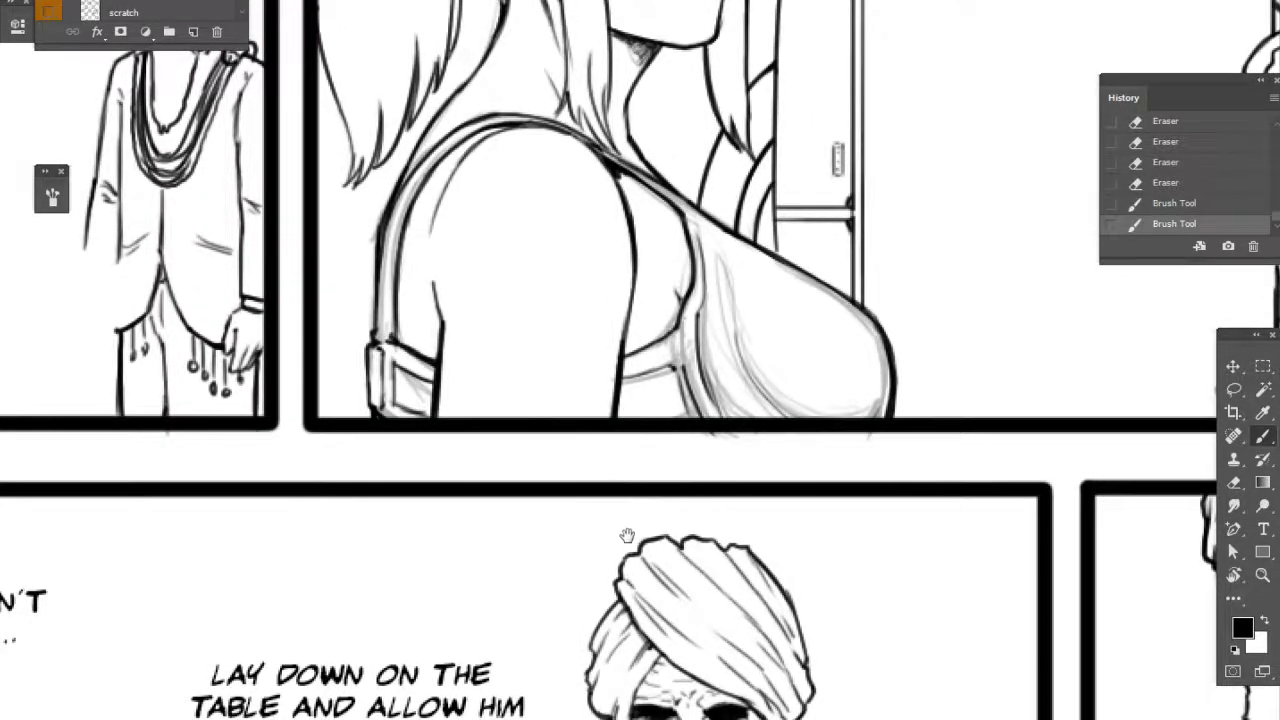
- Show the scratch pencil layer beneath the inks
drag(650, 534, 614, 469)
drag(720, 508, 879, 122)
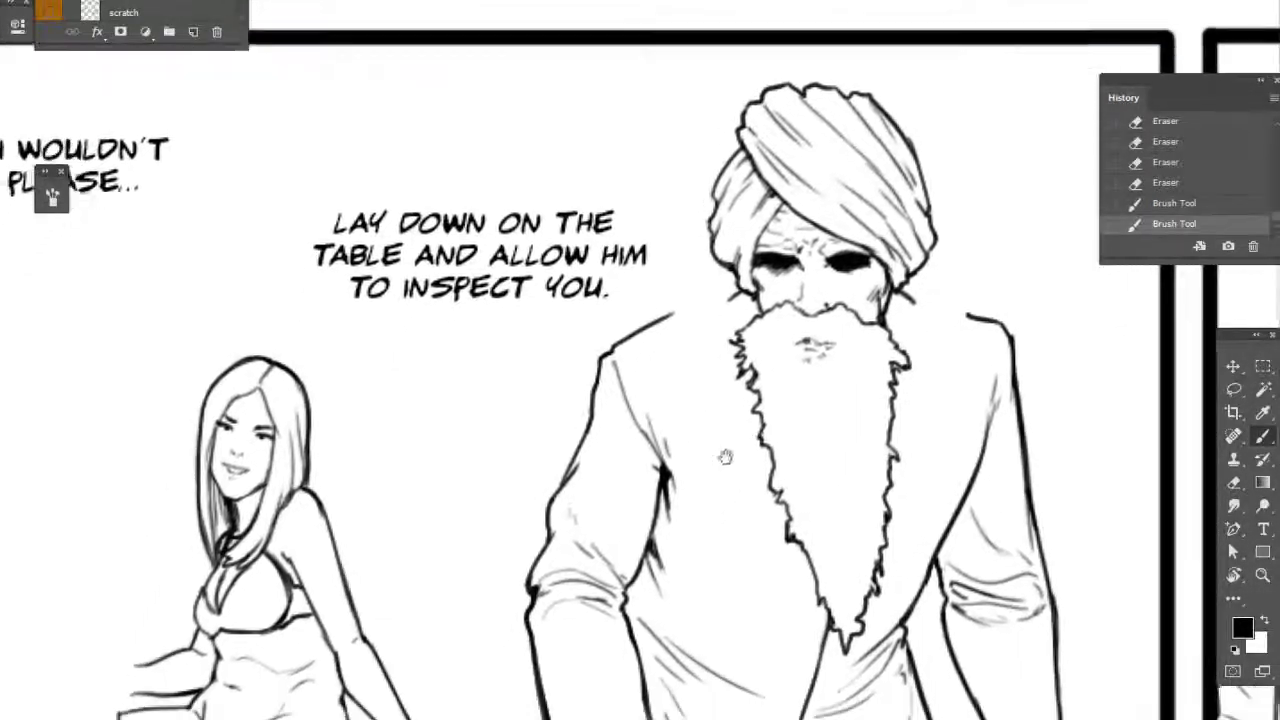
drag(726, 457, 938, 314)
drag(686, 503, 712, 524)
drag(723, 24, 714, 451)
click(50, 16)
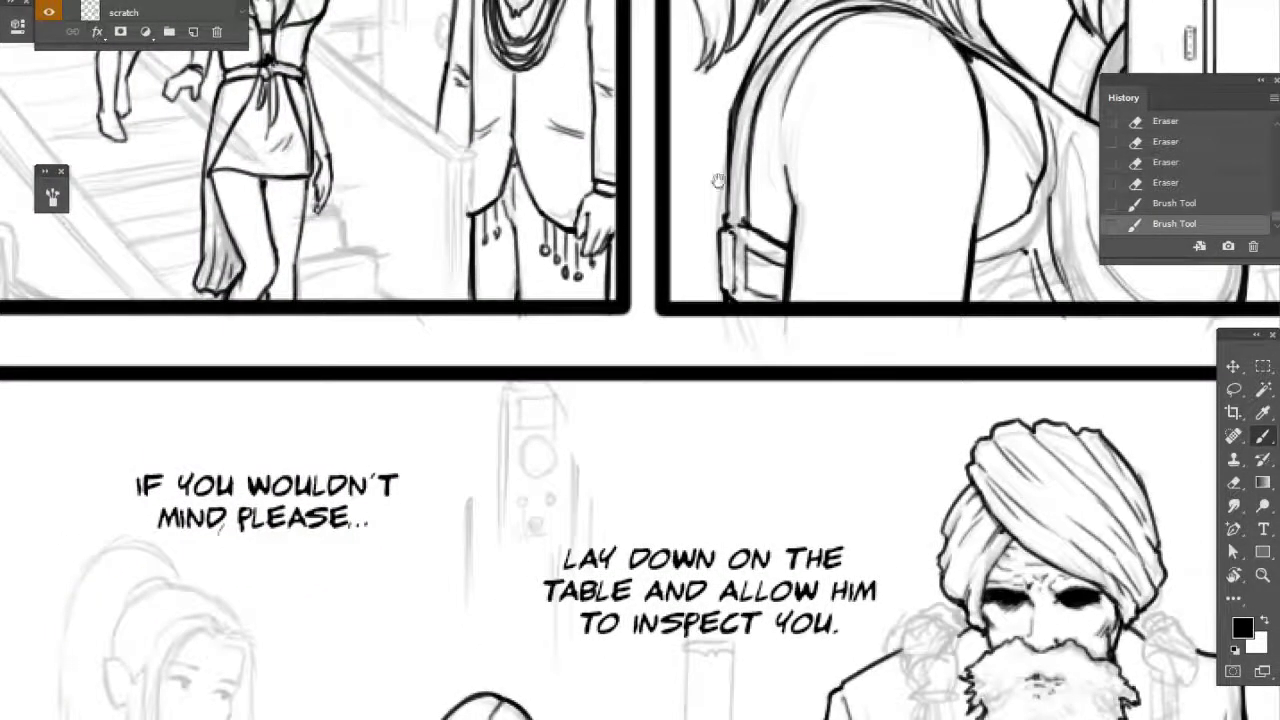
mouse_move(685, 263)
mouse_down()
mouse_move(629, 466)
mouse_move(749, 449)
mouse_up()
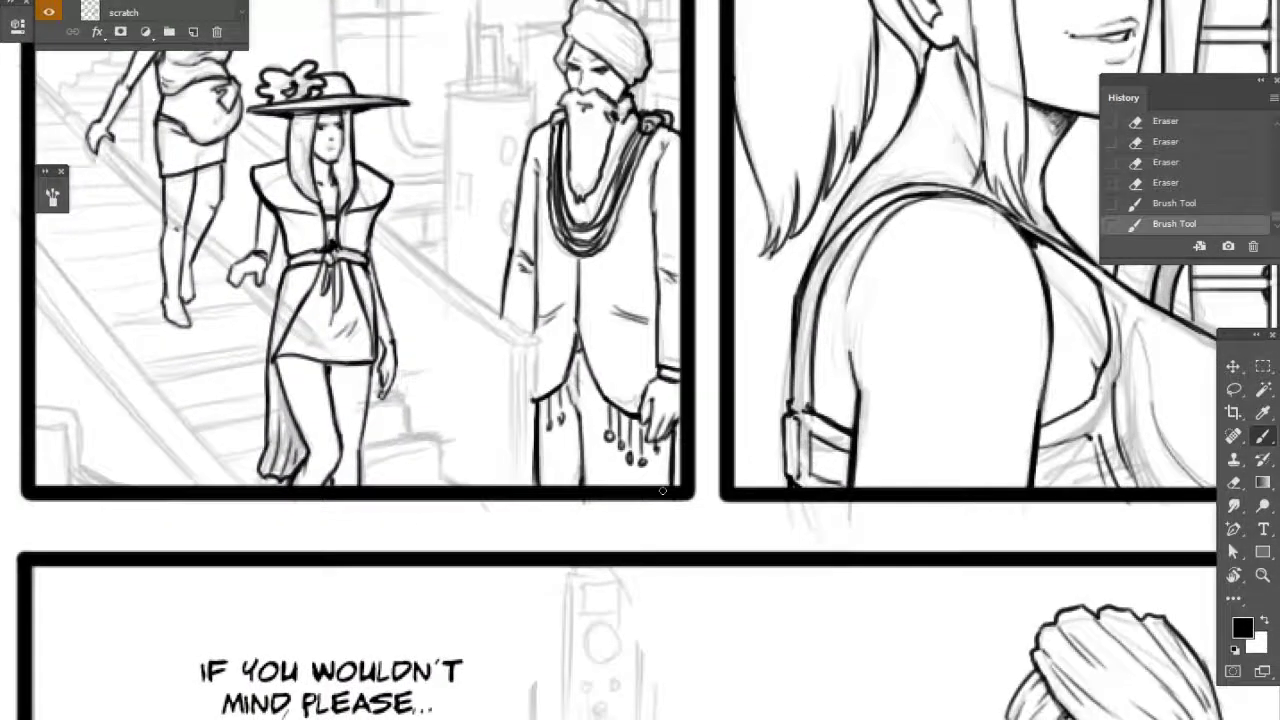
- Ink the inner arm line and the waist contour on the left side of the pregnant woman in the examination panel
scroll(777, 489, down, 5)
scroll(777, 489, left, 1)
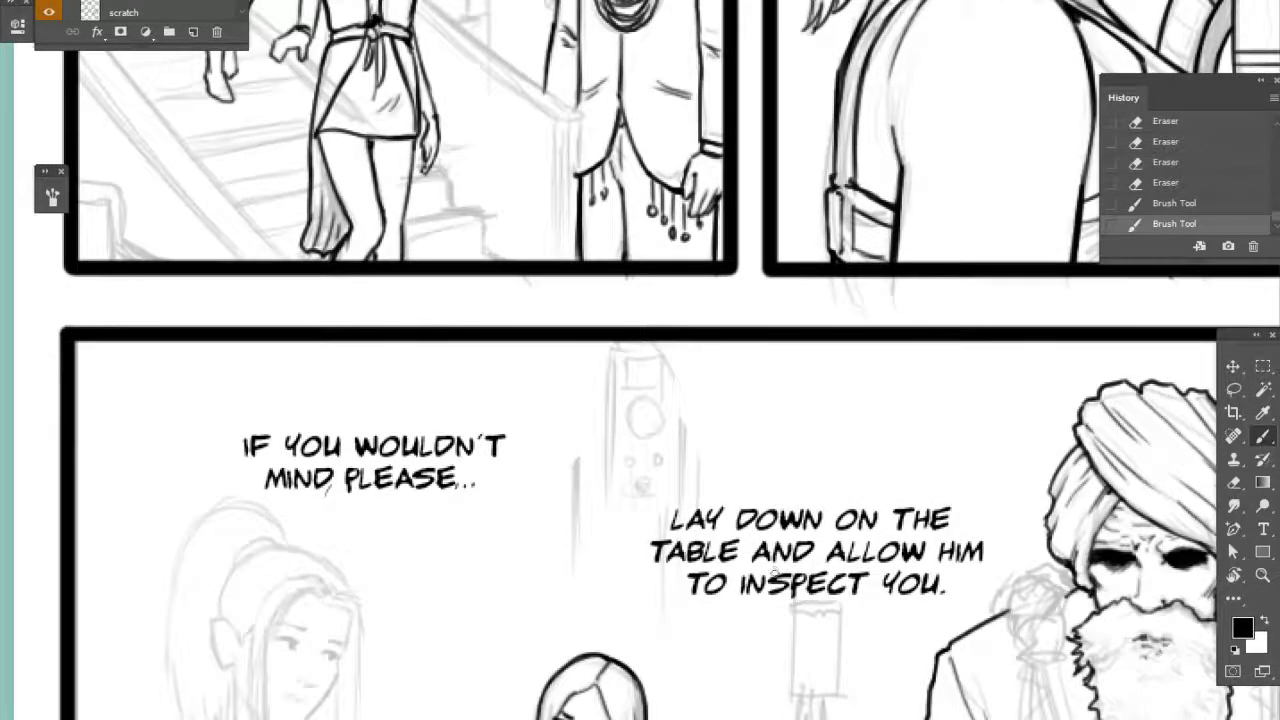
scroll(810, 572, down, 8)
scroll(810, 572, left, 3)
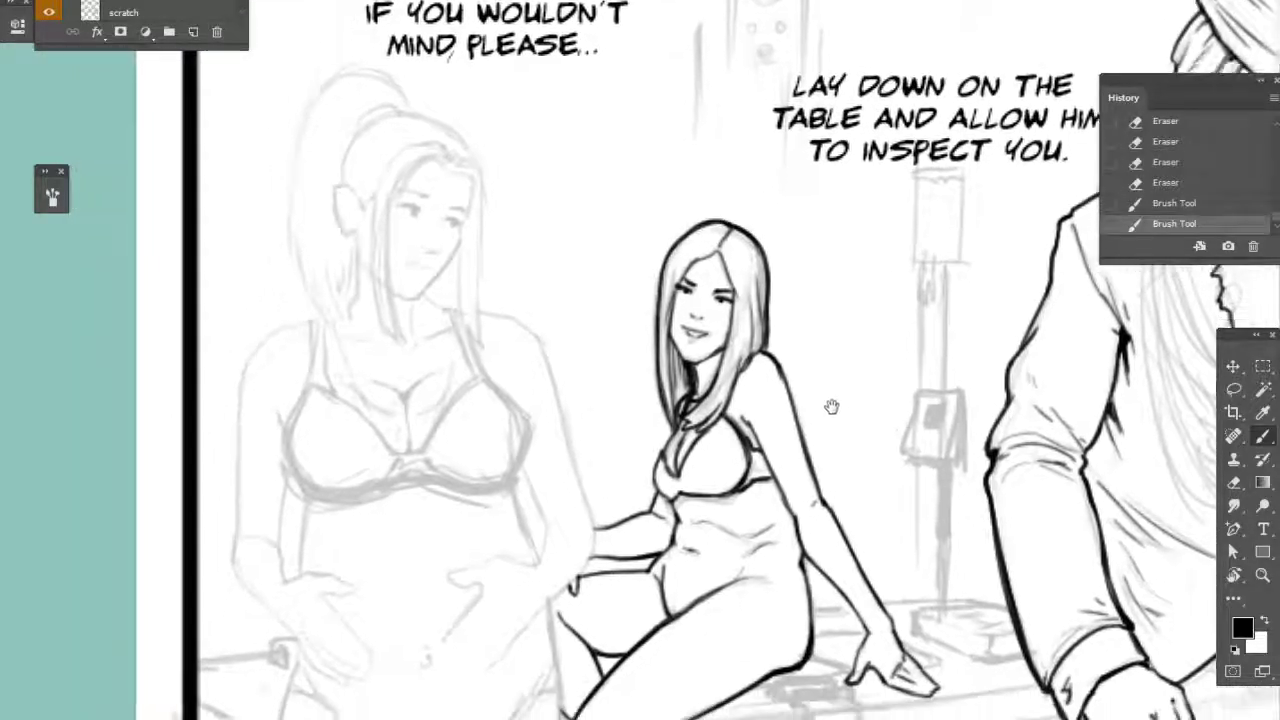
drag(832, 407, 873, 350)
drag(883, 423, 514, 491)
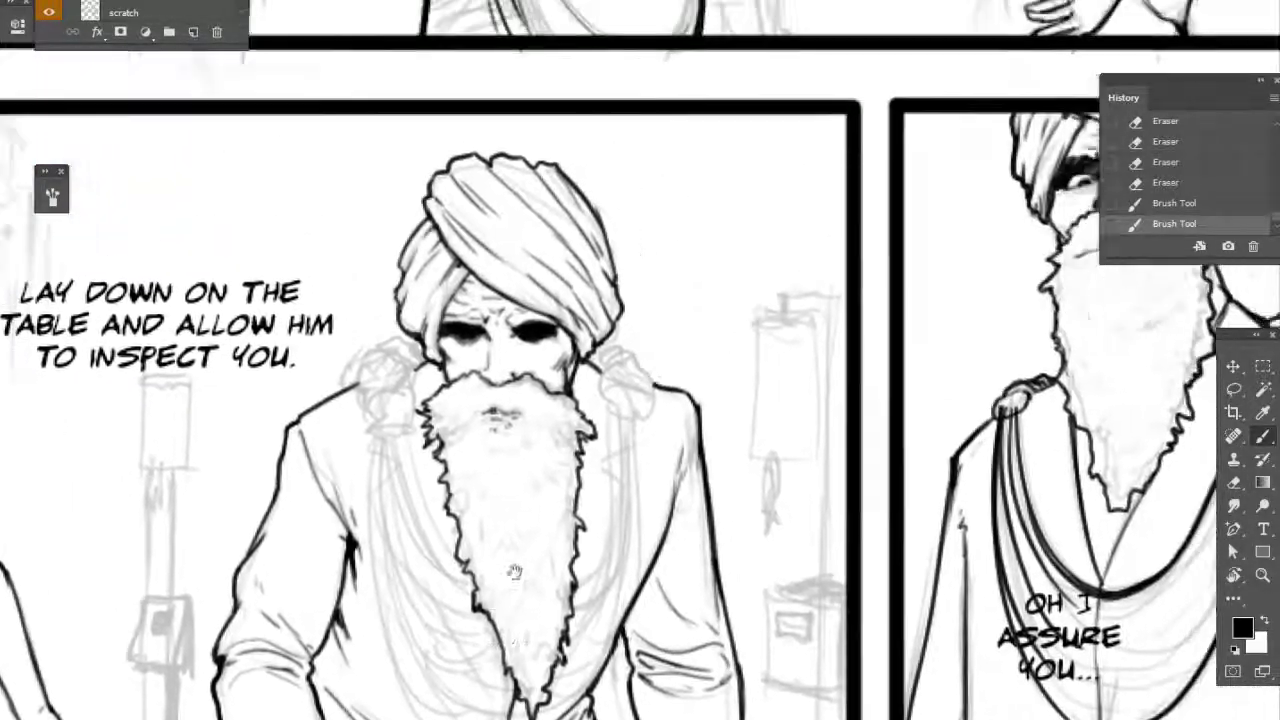
drag(770, 360, 641, 490)
scroll(641, 490, down, 8)
scroll(641, 490, left, 18)
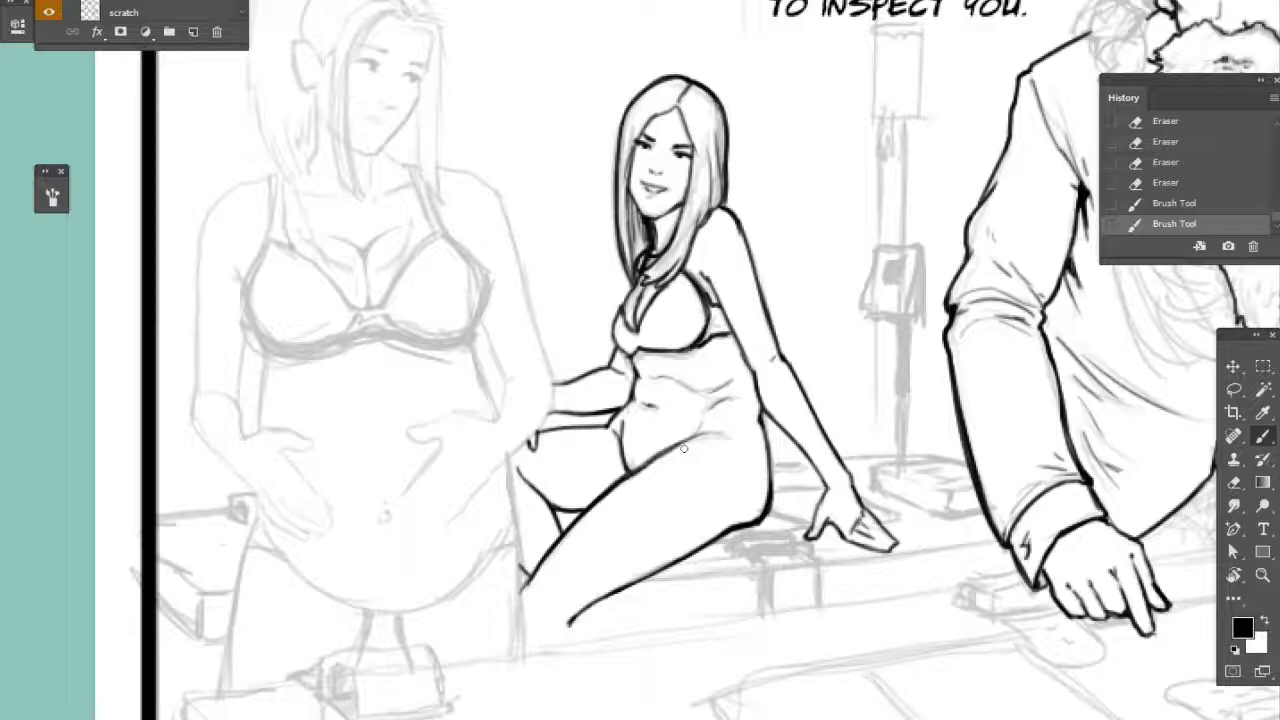
scroll(684, 449, left, 4)
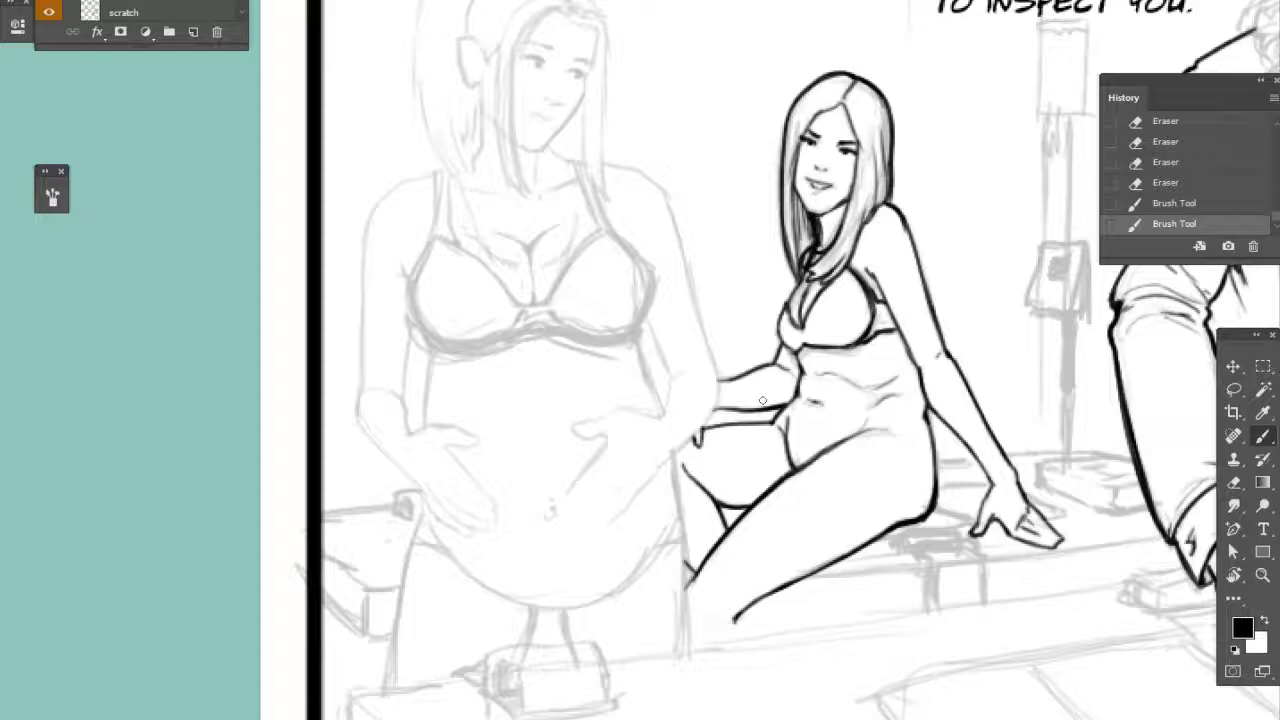
drag(402, 402, 410, 322)
drag(404, 350, 409, 306)
drag(719, 376, 716, 318)
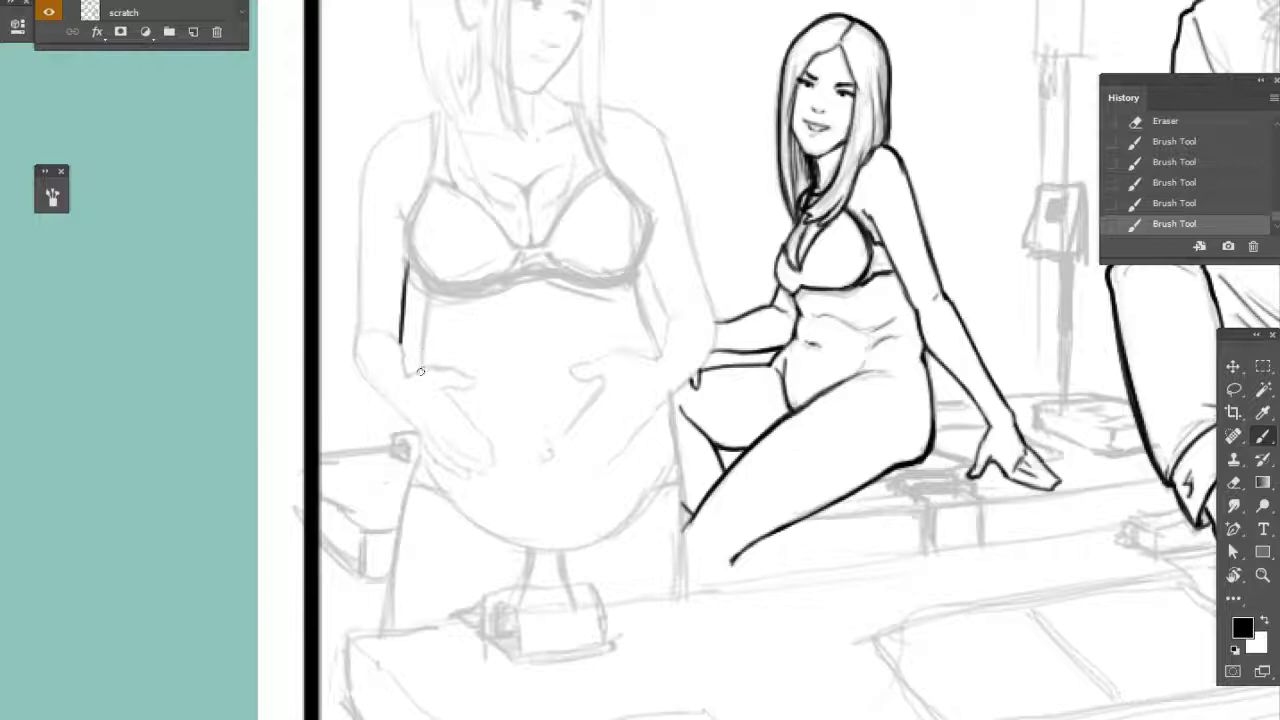
drag(420, 374, 431, 300)
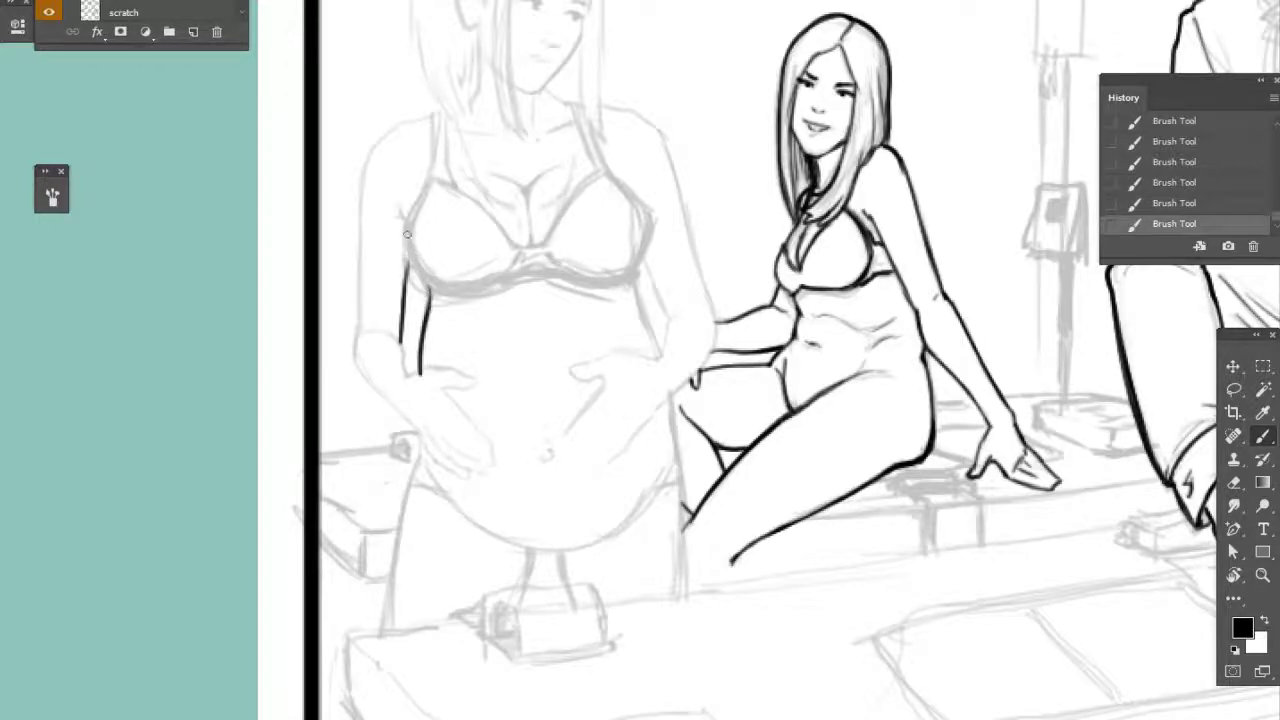
- Ink the outline of the pregnant woman's left bra cup and refine its upper edge with the eraser
mouse_move(405, 240)
mouse_down()
mouse_move(446, 292)
mouse_move(508, 262)
mouse_up()
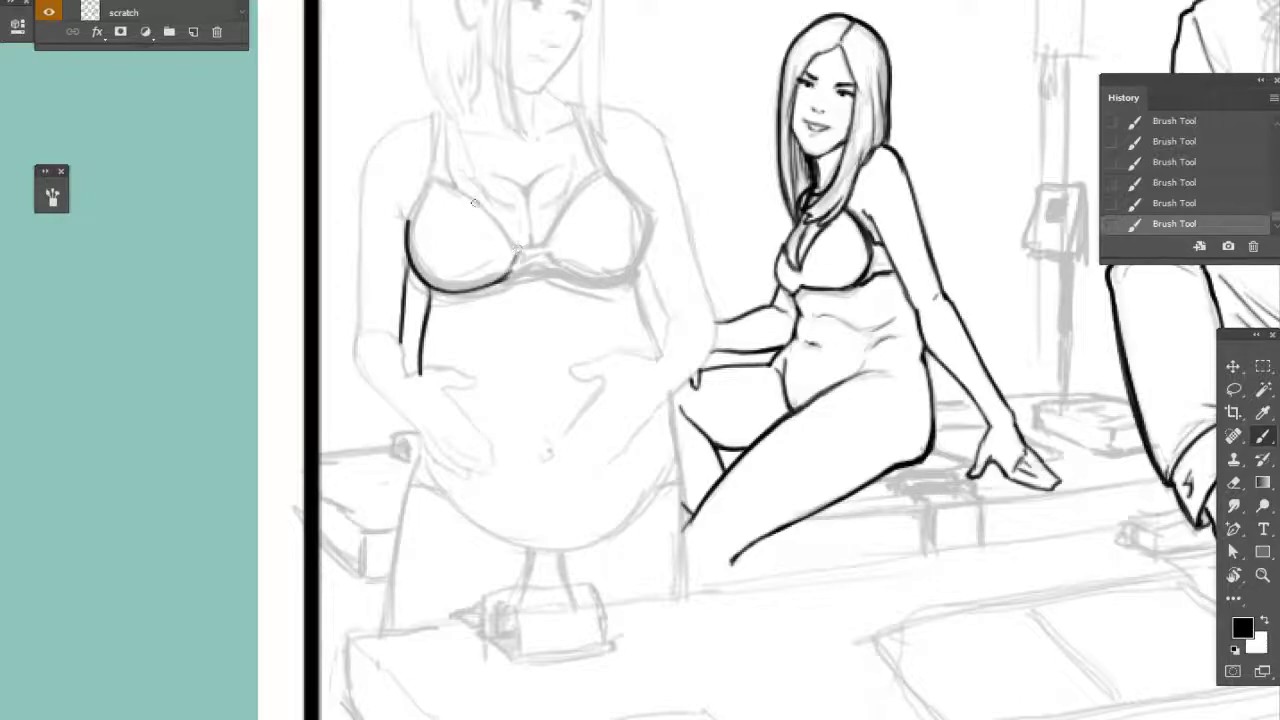
mouse_move(406, 226)
mouse_down()
mouse_move(427, 167)
mouse_move(411, 213)
mouse_move(488, 215)
mouse_up()
click(1178, 203)
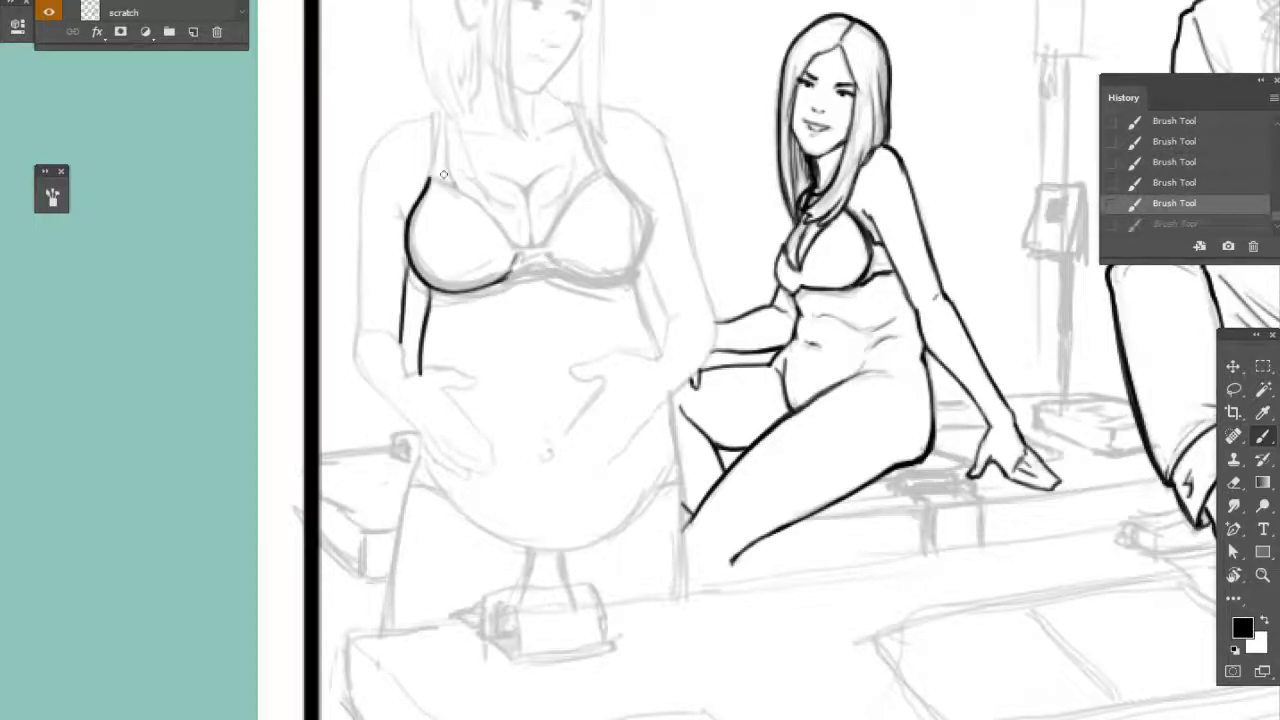
drag(431, 179, 515, 246)
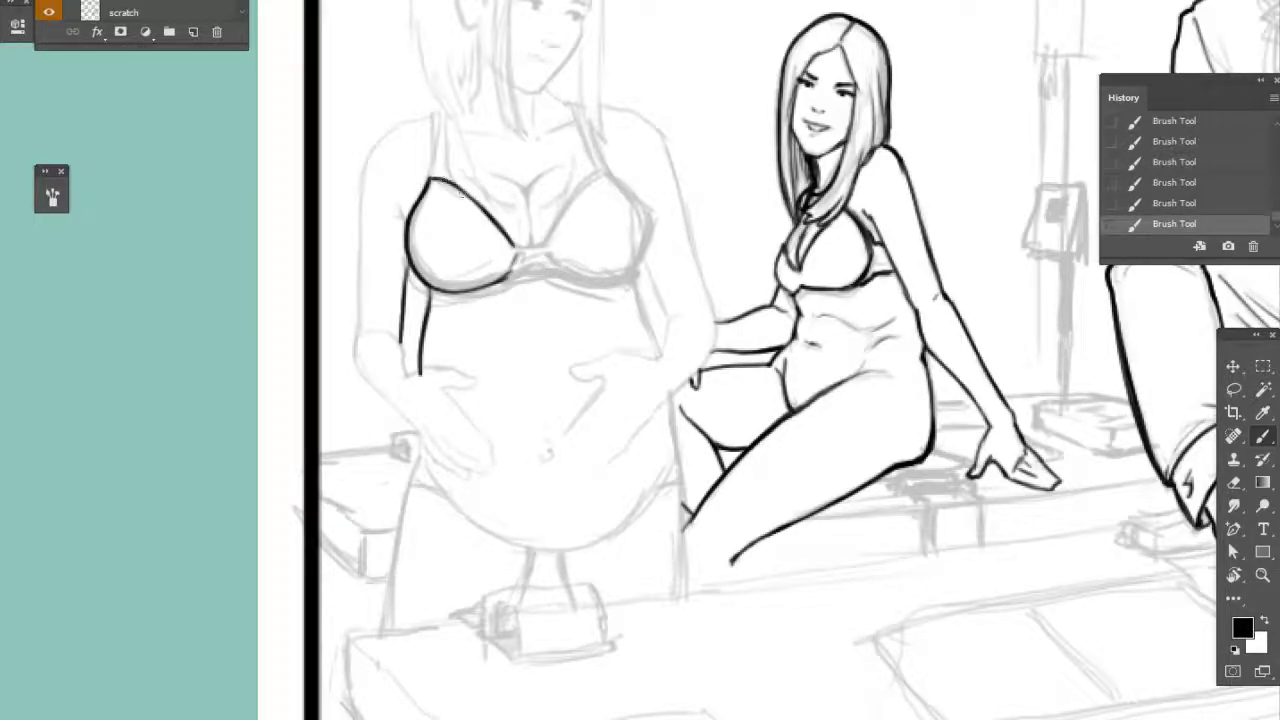
key(e)
mouse_move(456, 189)
mouse_down()
mouse_move(512, 246)
mouse_move(464, 181)
mouse_move(519, 248)
mouse_up()
key(b)
key(e)
key(b)
- Ink the bra's centre bridge and the right cup's inner and outer upper edges, correcting the inner curve with the eraser
mouse_move(517, 247)
mouse_down()
mouse_move(546, 246)
mouse_move(530, 248)
mouse_move(600, 172)
mouse_move(540, 244)
mouse_move(582, 187)
mouse_move(552, 222)
mouse_up()
key(ctrl+z)
key(e)
drag(606, 176, 556, 222)
mouse_move(564, 212)
mouse_down()
mouse_move(552, 230)
mouse_move(600, 168)
mouse_move(566, 202)
mouse_up()
key(b)
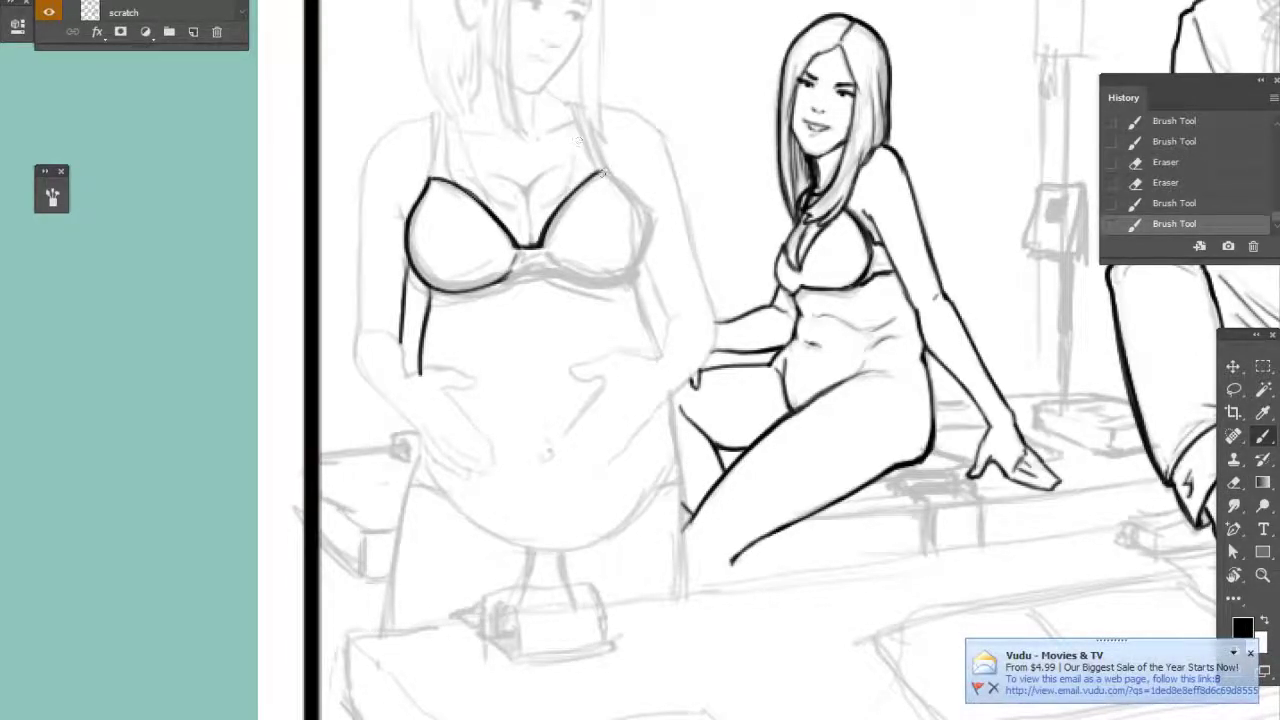
drag(592, 178, 601, 166)
drag(600, 166, 657, 231)
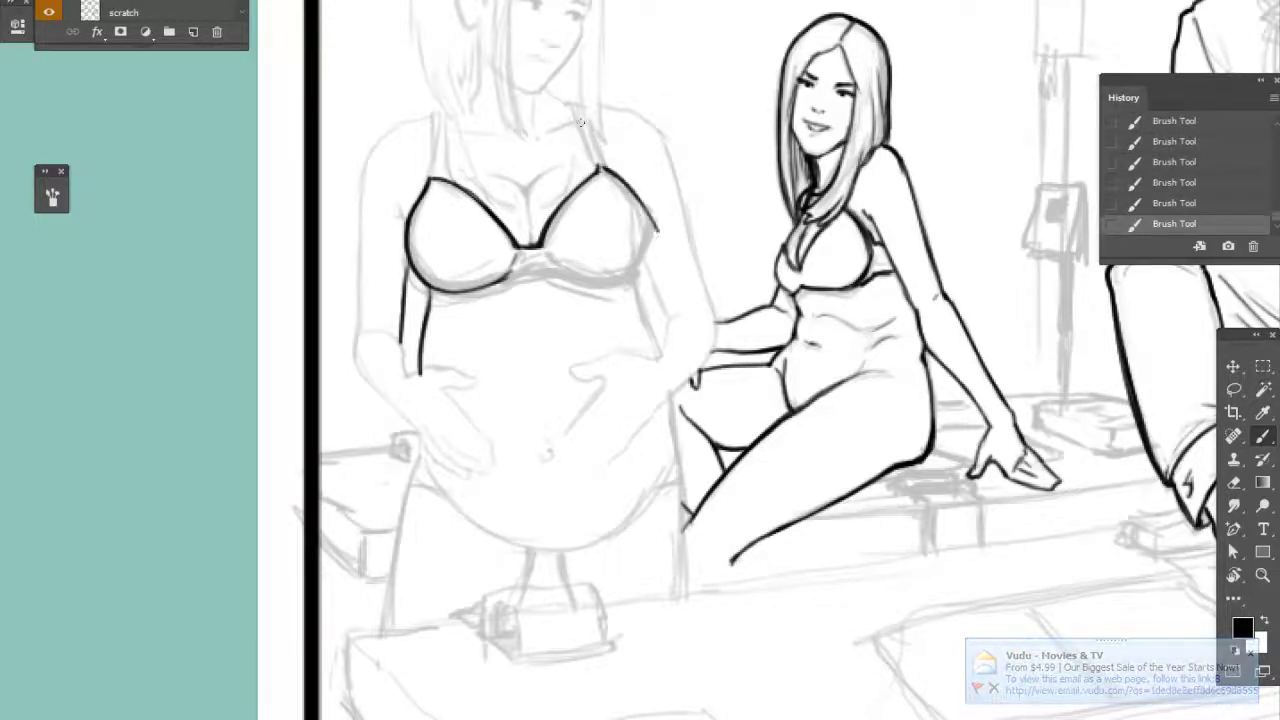
- Ink the right bra cup's lower and side curve and trim the line with the eraser
mouse_move(514, 274)
mouse_down()
mouse_move(636, 280)
mouse_move(656, 230)
mouse_up()
drag(630, 272, 658, 224)
key(e)
click(633, 284)
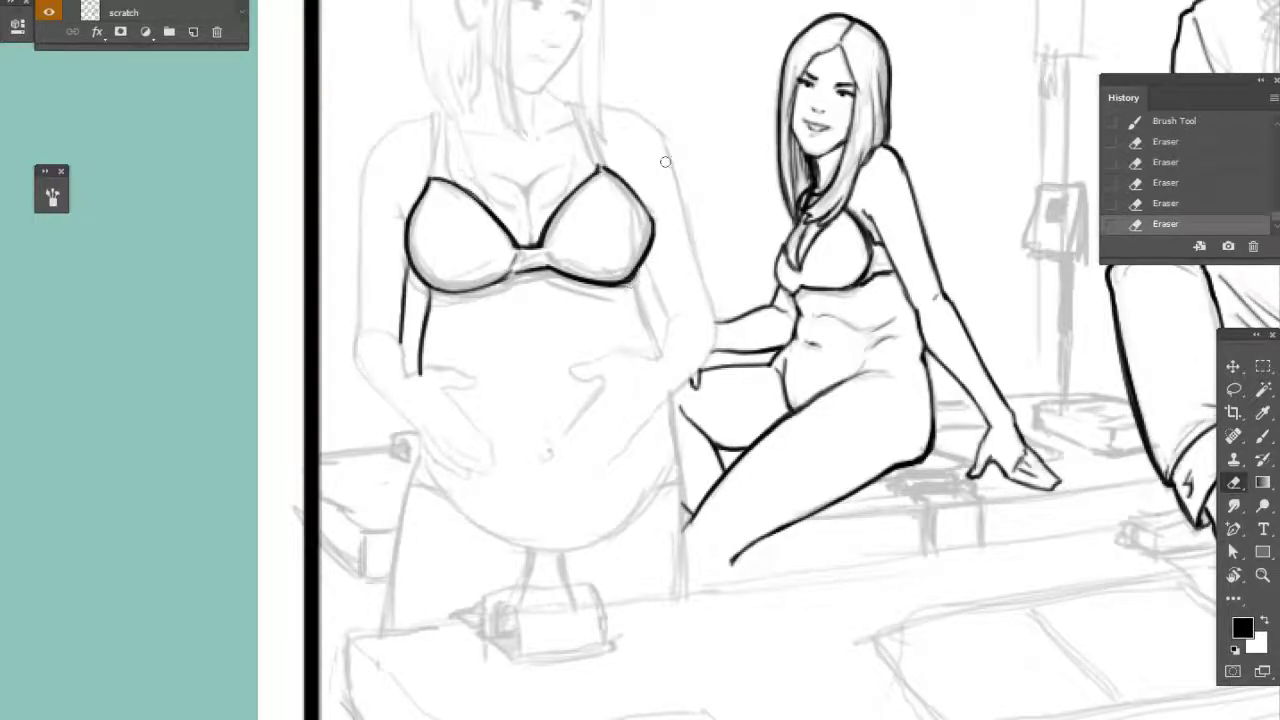
key(b)
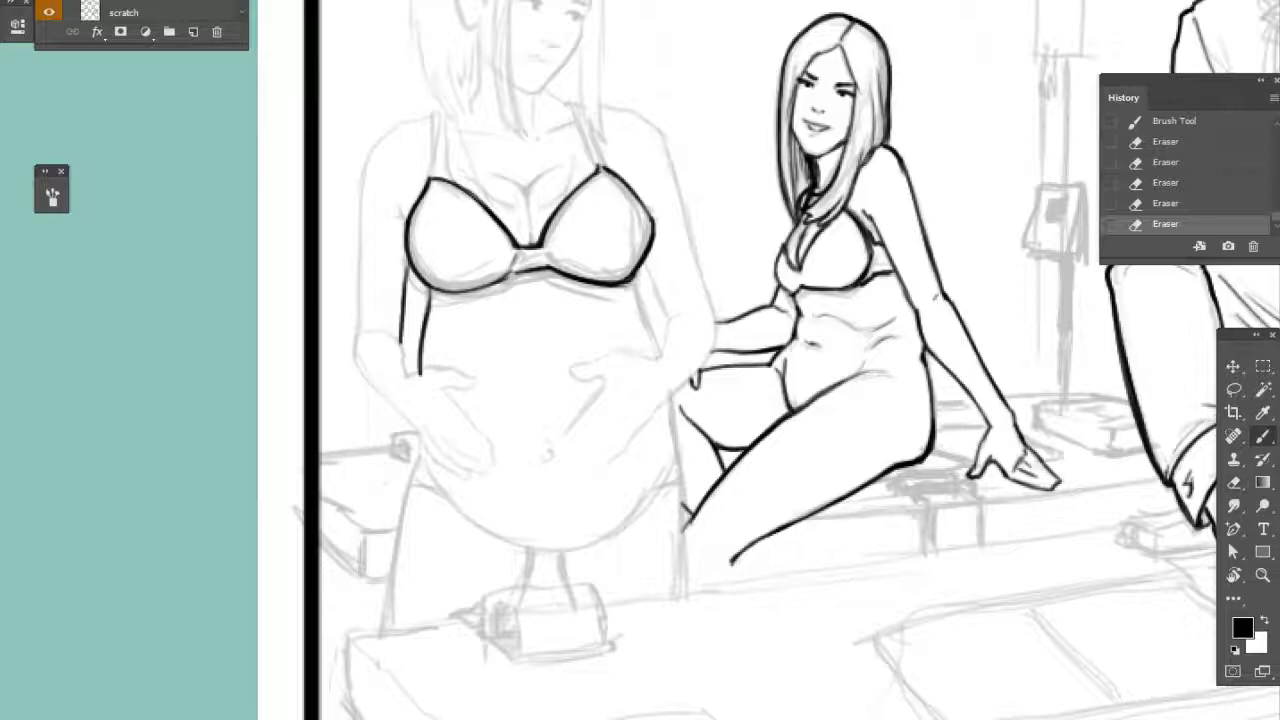
- Ink the bra's lower band beneath the centre and the left cup
drag(504, 278, 558, 270)
drag(426, 298, 516, 278)
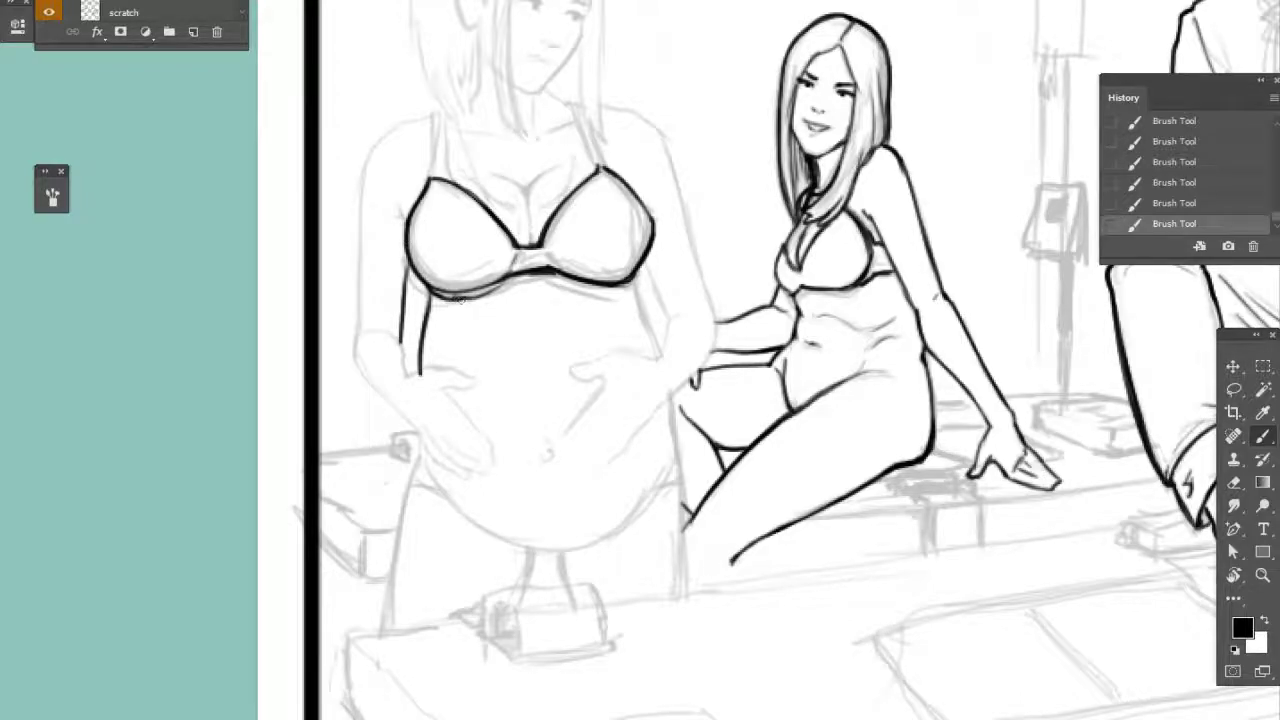
key(e)
key(b)
drag(448, 300, 492, 290)
drag(488, 292, 524, 274)
- Trim the lower band's line with the eraser and ink its end beneath the right cup
key(e)
mouse_move(452, 300)
mouse_down()
mouse_move(556, 270)
mouse_move(632, 282)
mouse_up()
key(b)
key(e)
drag(616, 290, 630, 284)
key(b)
drag(610, 296, 634, 281)
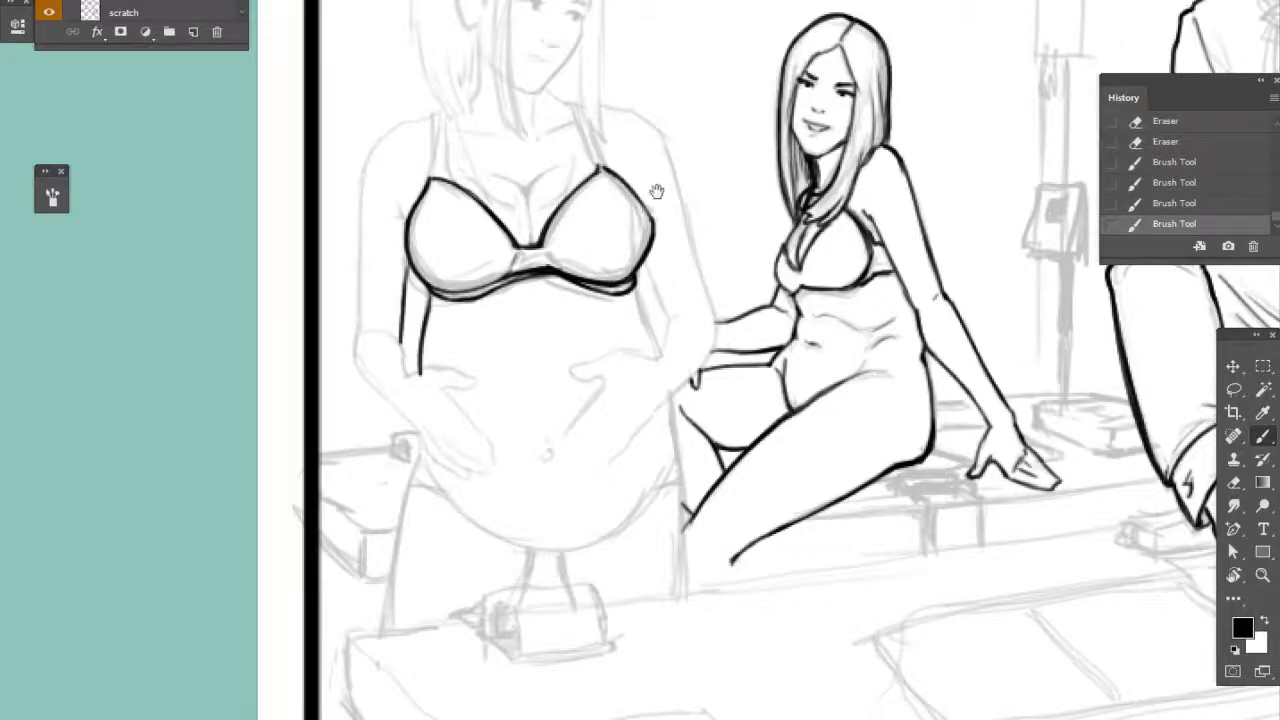
- Ink the cleavage lines above the bra's centre and taper them with the eraser
drag(656, 191, 652, 276)
mouse_move(532, 334)
mouse_down()
mouse_move(505, 258)
mouse_move(523, 275)
mouse_move(557, 252)
mouse_move(518, 282)
mouse_move(522, 296)
mouse_up()
key(e)
key(b)
key(e)
key(b)
key(e)
drag(518, 294, 526, 316)
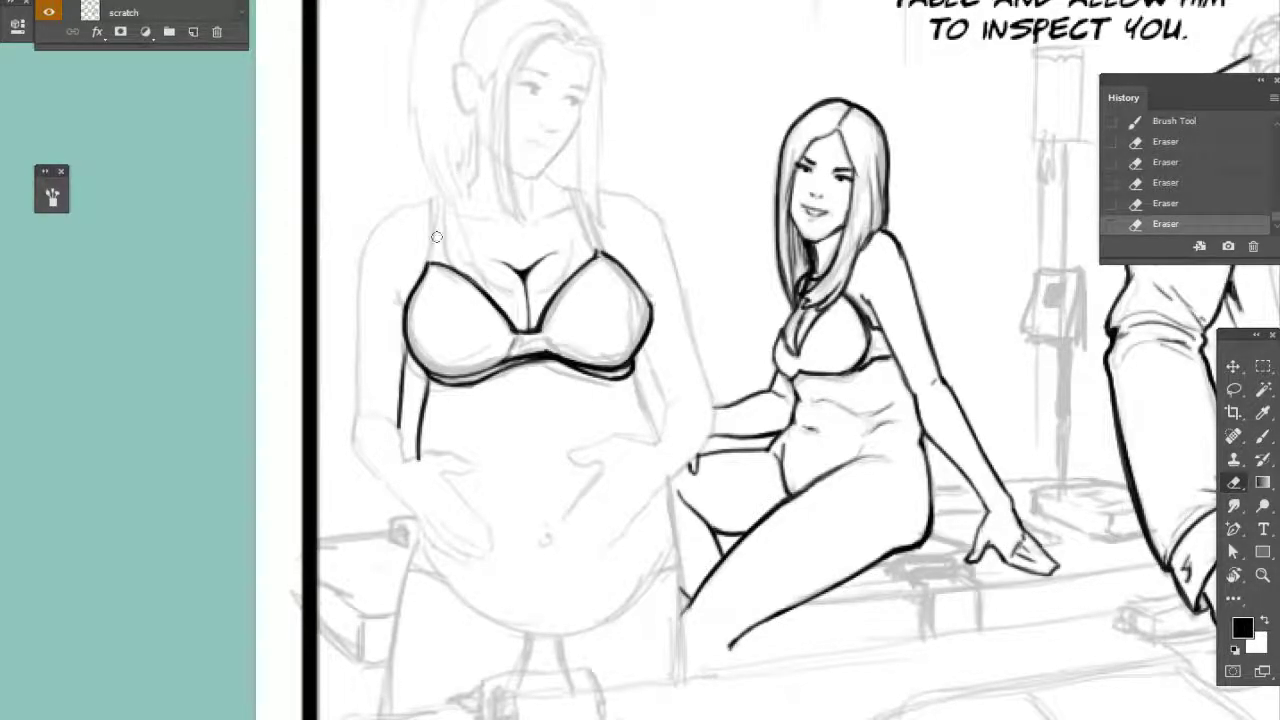
- Ink both bra straps from the cups up to the shoulders and the neck line beside the right strap
key(b)
drag(428, 280, 434, 258)
drag(430, 270, 436, 205)
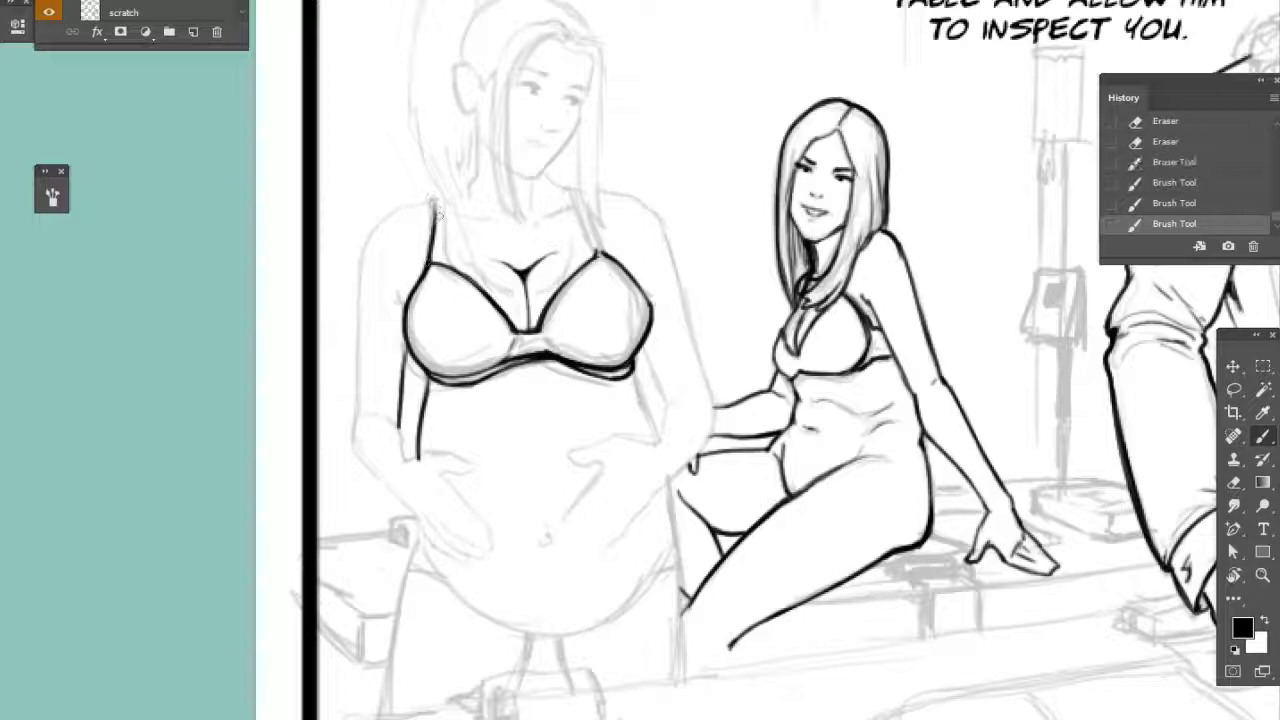
drag(434, 258, 442, 194)
mouse_move(574, 192)
mouse_down()
mouse_move(602, 262)
mouse_move(578, 194)
mouse_up()
mouse_move(608, 256)
mouse_down()
mouse_move(572, 178)
mouse_move(606, 254)
mouse_up()
key(e)
key(b)
mouse_move(600, 246)
mouse_down()
mouse_move(578, 190)
mouse_move(540, 168)
mouse_up()
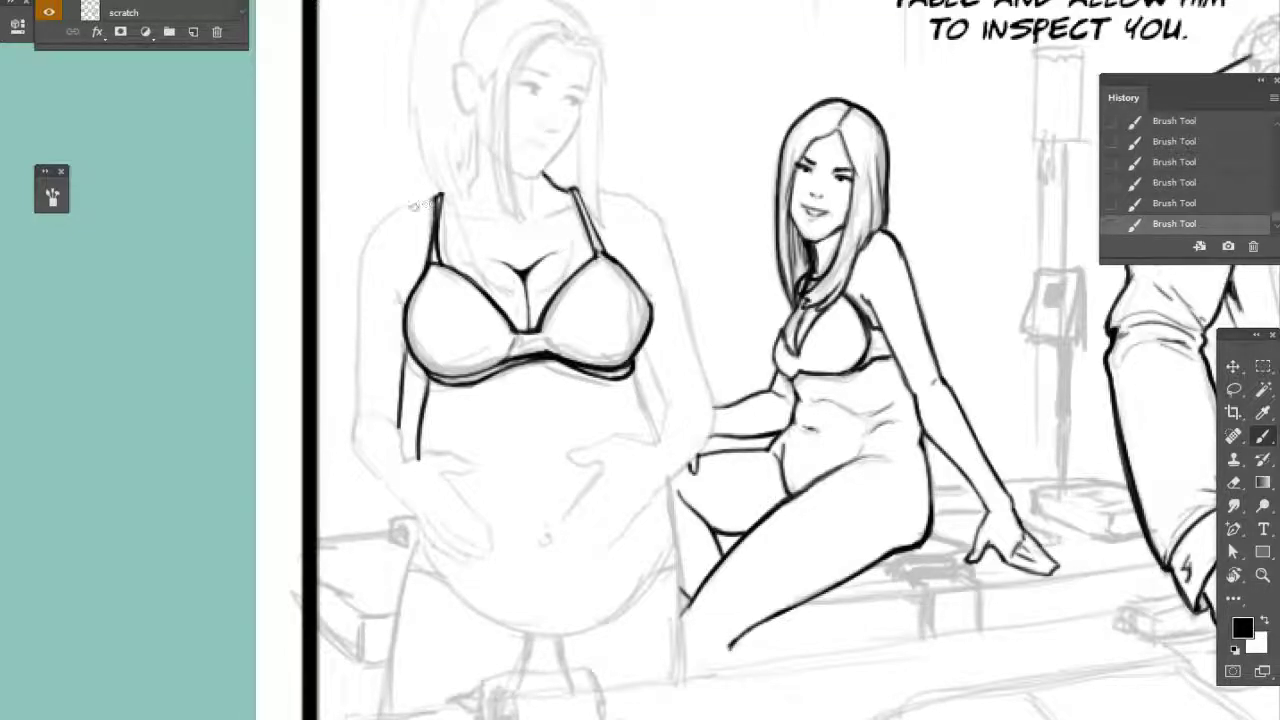
- Ink the left shoulder and outer arm contour down to the forearm, thickening the line at the elbow
mouse_move(438, 196)
mouse_down()
mouse_move(404, 209)
mouse_move(362, 286)
mouse_move(360, 455)
mouse_up()
mouse_move(354, 410)
mouse_down()
mouse_move(382, 484)
mouse_move(406, 500)
mouse_up()
key(ctrl+z)
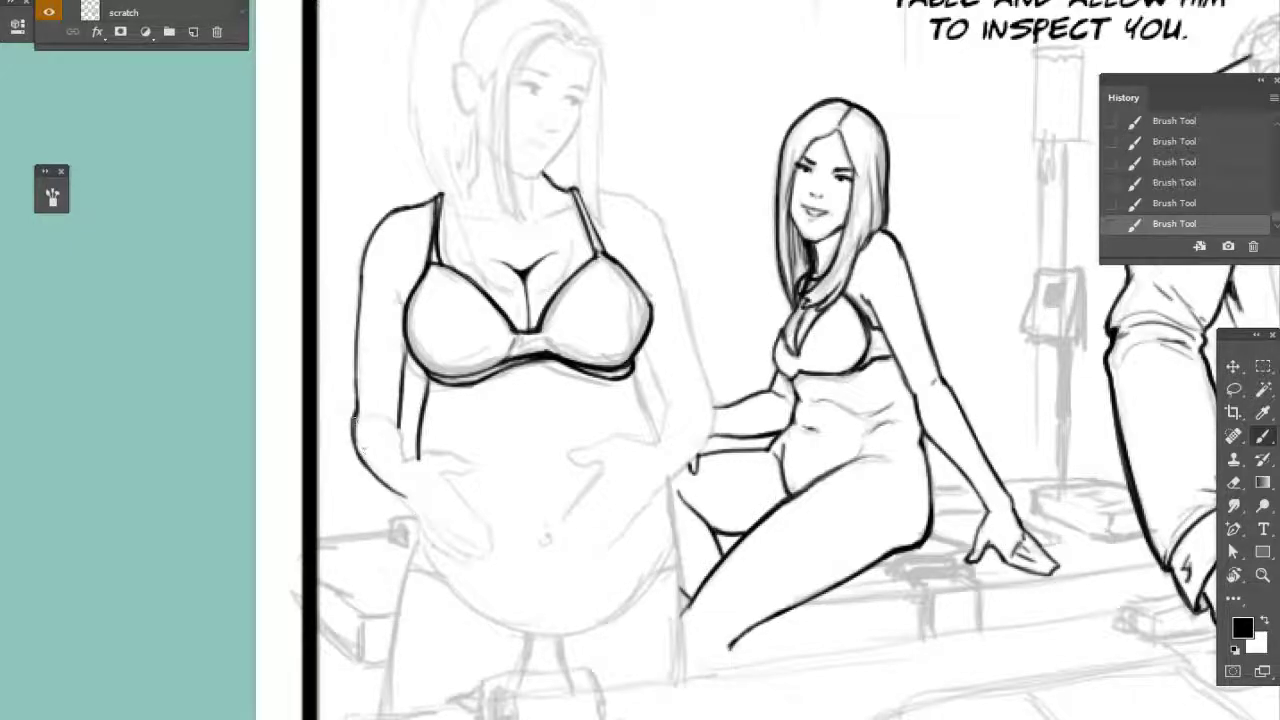
drag(356, 420, 378, 474)
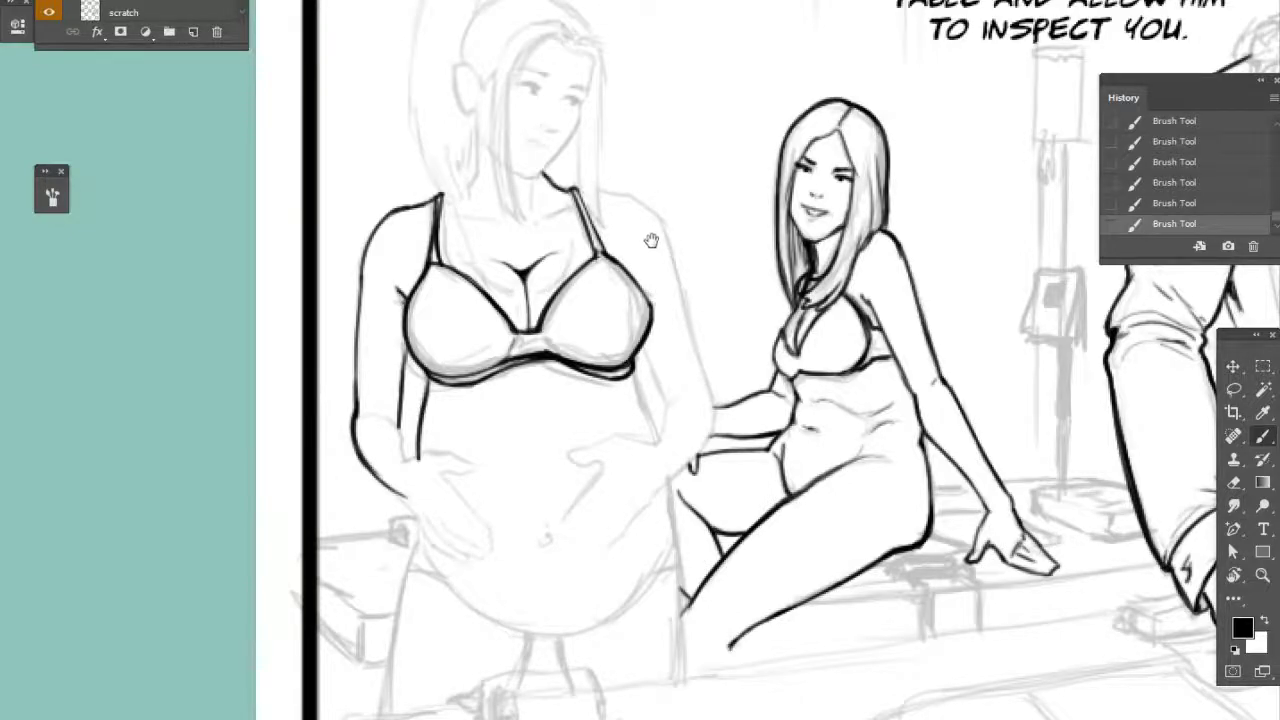
- Ink the armpit creases, collarbones and right shoulder curve, cleaning up the stray ends with the eraser
drag(652, 243, 632, 275)
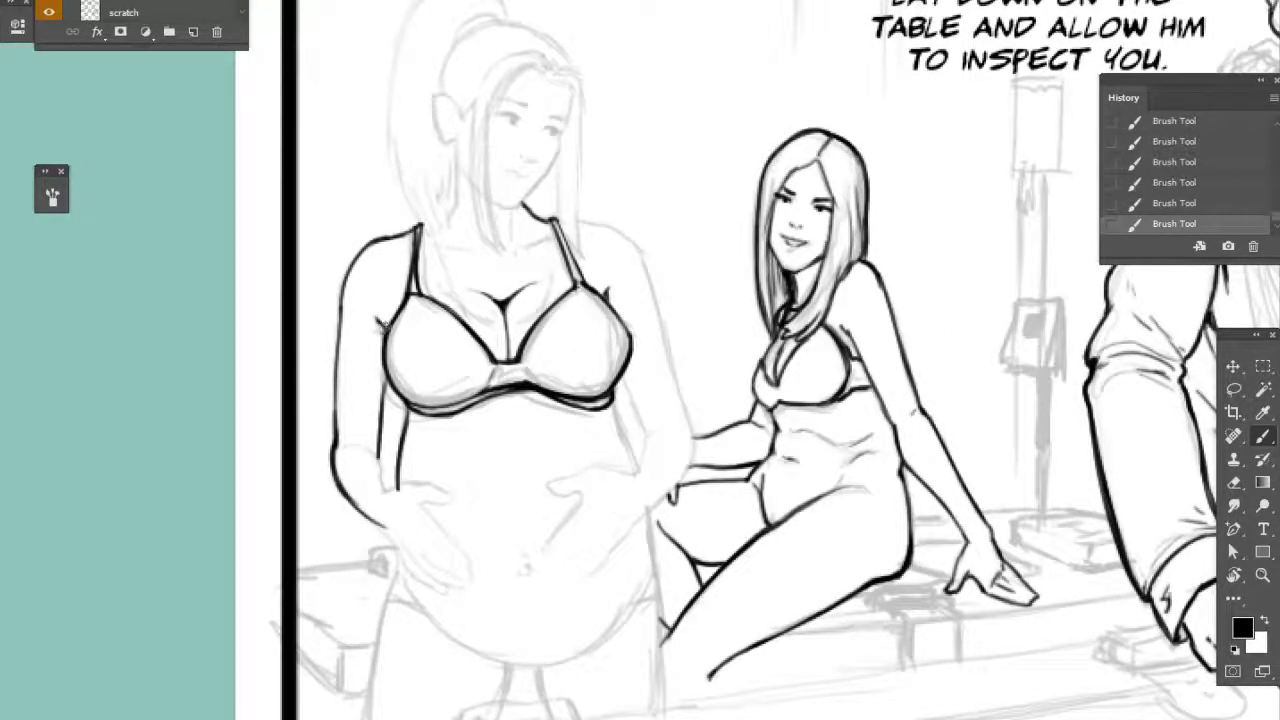
key(e)
drag(376, 314, 380, 328)
key(b)
mouse_move(554, 264)
mouse_down()
mouse_move(528, 304)
mouse_move(400, 282)
mouse_move(428, 290)
mouse_move(528, 268)
mouse_move(506, 286)
mouse_move(594, 266)
mouse_move(617, 318)
mouse_up()
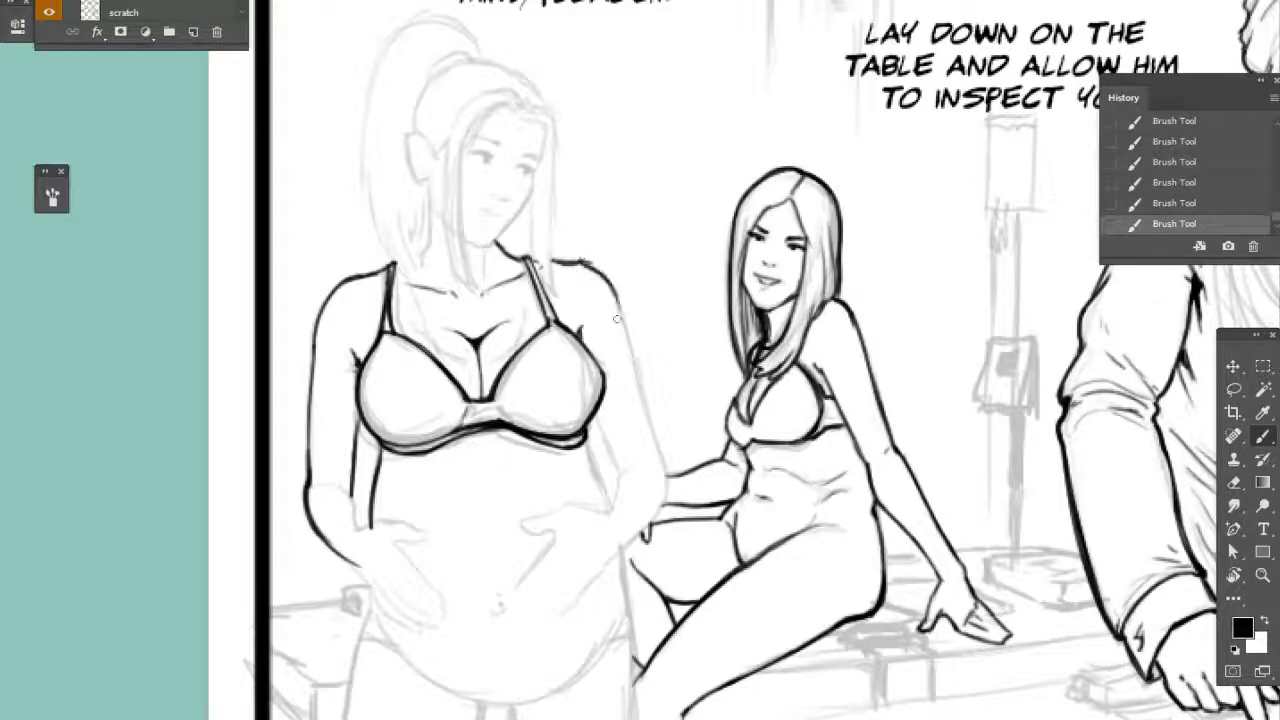
key(e)
drag(598, 266, 544, 252)
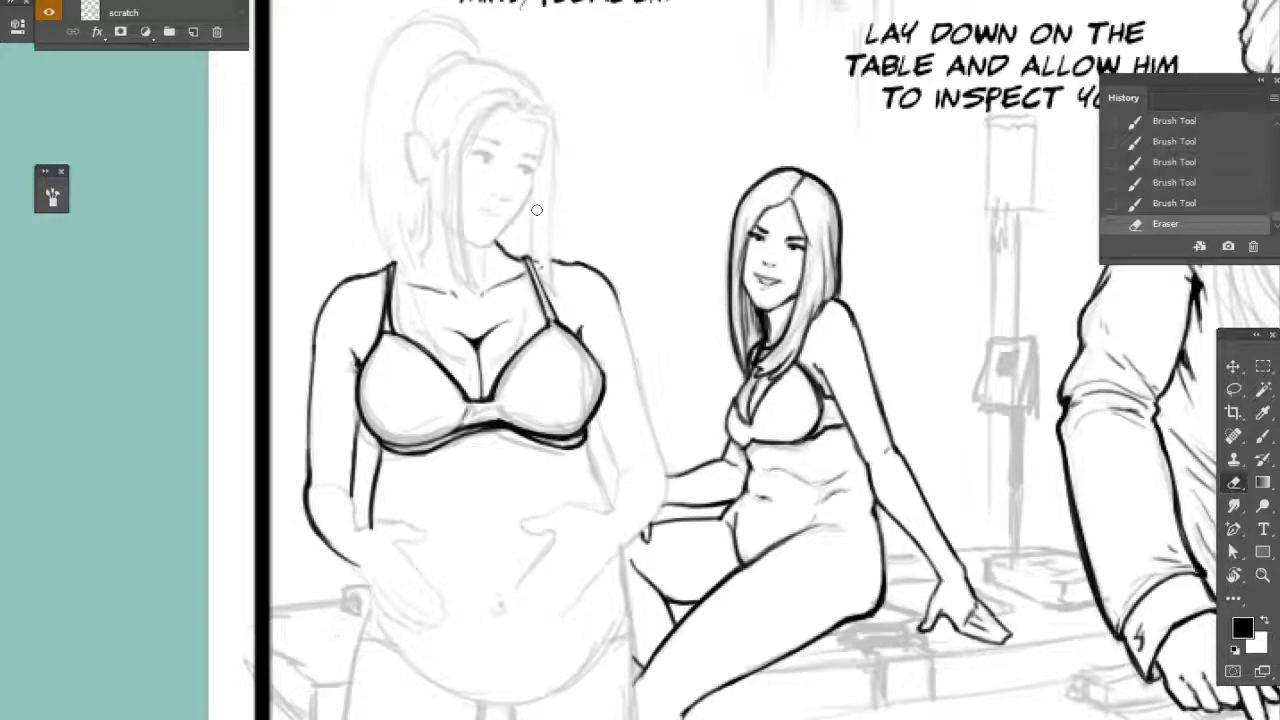
- Ink the right cheek and jaw down to the chin with the neck line below, and trim the cheek line
key(b)
mouse_move(484, 258)
mouse_down()
mouse_move(482, 282)
mouse_move(472, 248)
mouse_move(533, 184)
mouse_up()
mouse_move(506, 229)
mouse_down()
mouse_move(535, 176)
mouse_move(528, 210)
mouse_move(534, 200)
mouse_up()
key(e)
drag(538, 176, 535, 197)
key(b)
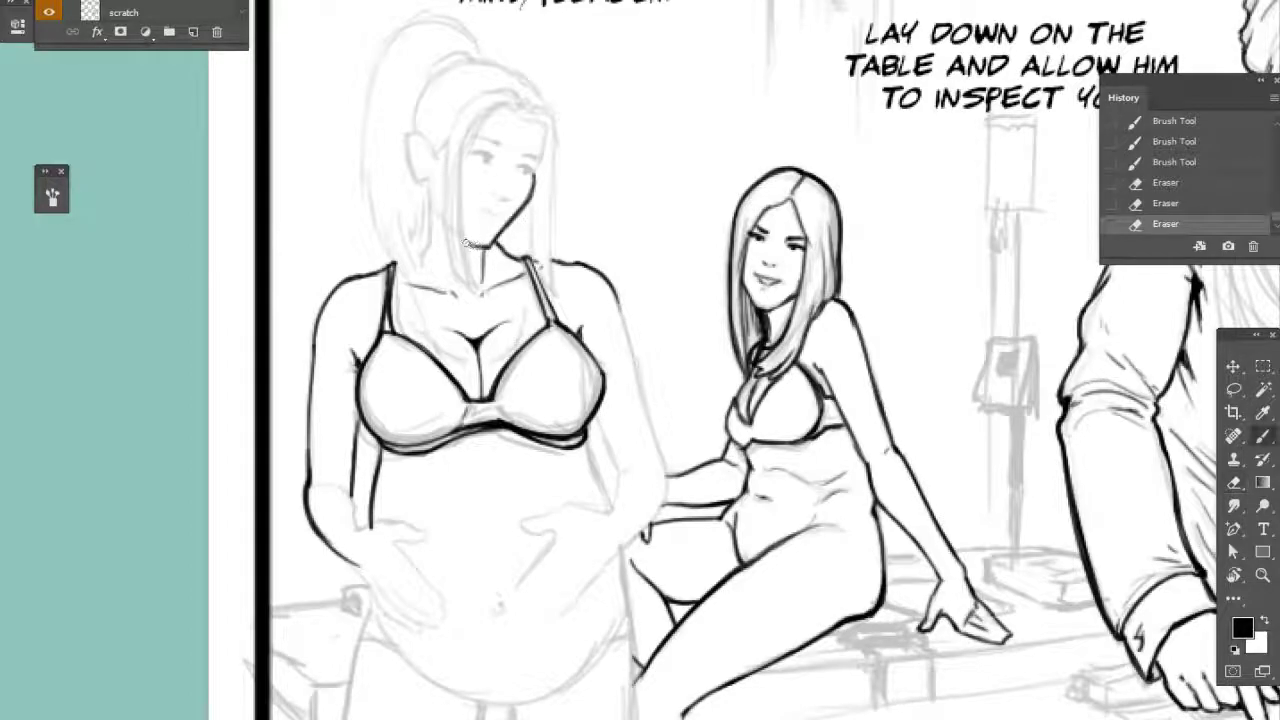
- Ink the underside of the chin and the left jawline up to the ear
drag(481, 247, 449, 227)
drag(430, 176, 440, 212)
drag(428, 178, 472, 245)
drag(459, 235, 468, 236)
key(e)
key(b)
- Ink the small gather folds at the bra's centre bridge
key(space)
drag(608, 325, 614, 249)
mouse_move(766, 411)
mouse_down()
mouse_move(671, 371)
mouse_move(671, 395)
mouse_up()
drag(646, 347, 650, 357)
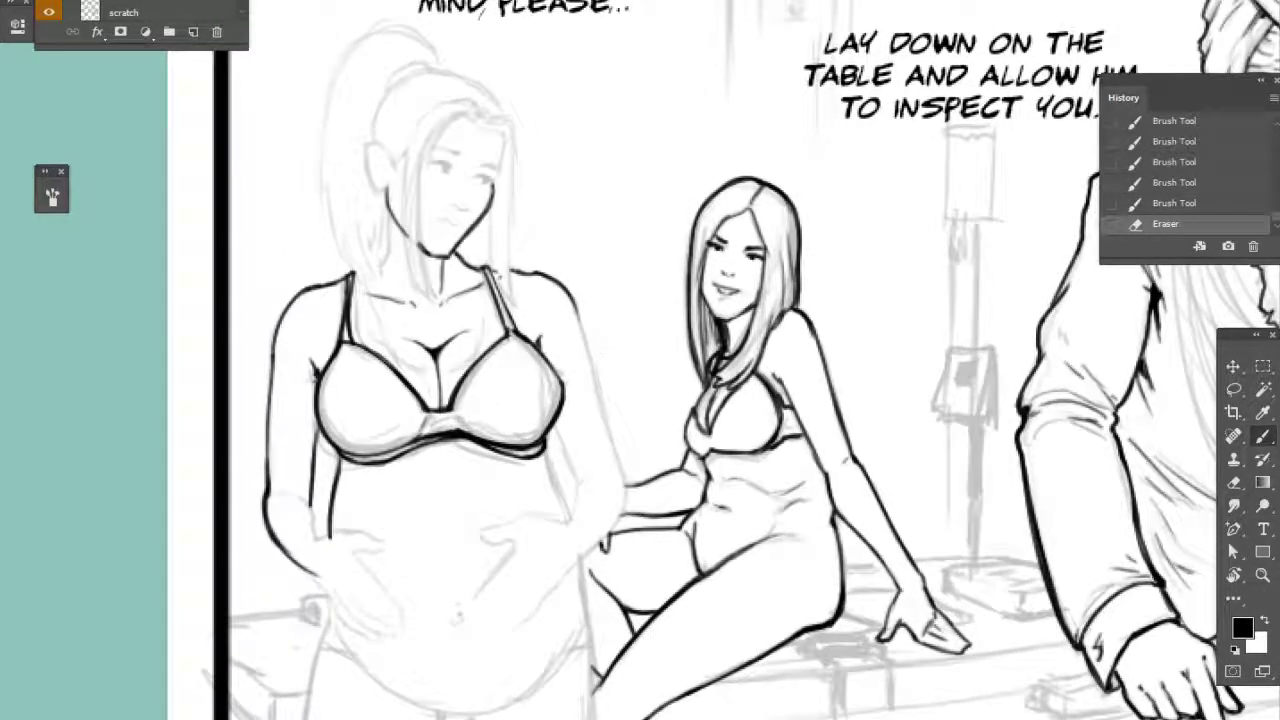
mouse_move(437, 418)
mouse_down()
mouse_move(430, 436)
mouse_move(447, 429)
mouse_up()
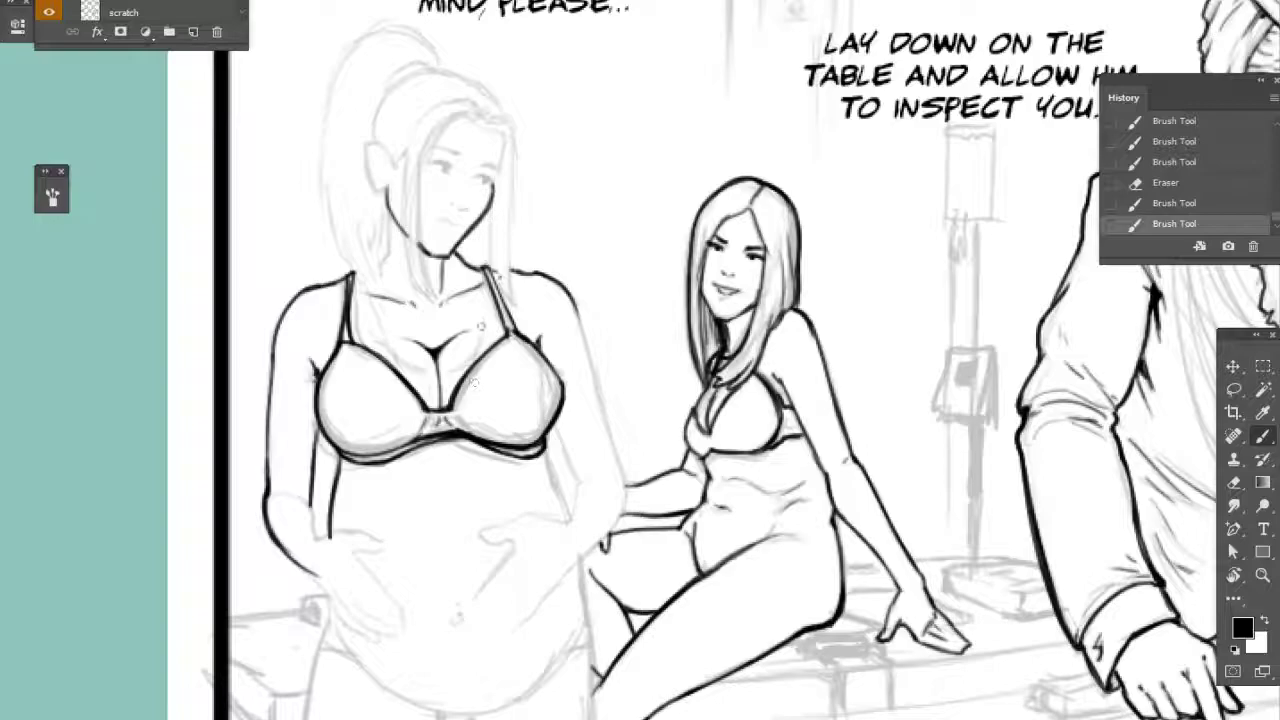
- Ink the hairline where the bangs part above the pregnant woman's forehead
drag(661, 305, 658, 296)
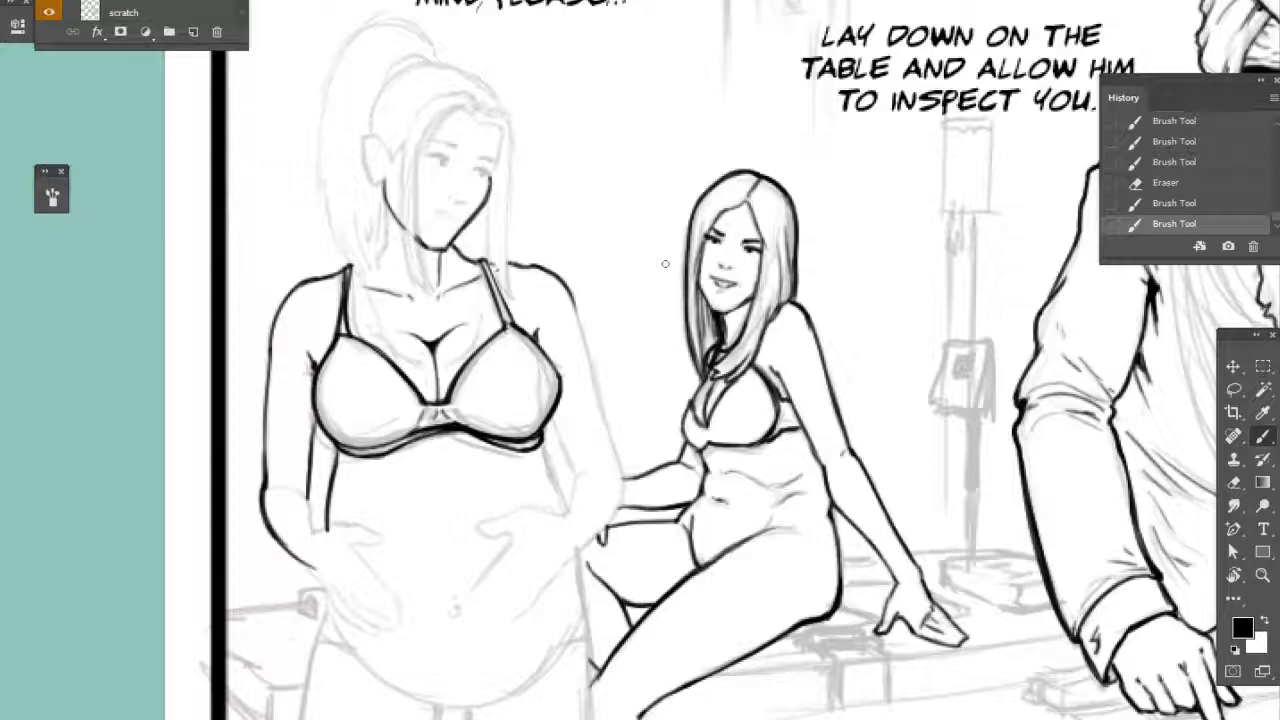
mouse_move(537, 215)
mouse_down()
mouse_move(566, 257)
mouse_move(529, 208)
mouse_up()
mouse_move(523, 219)
mouse_down()
mouse_move(538, 198)
mouse_move(526, 172)
mouse_move(536, 178)
mouse_move(486, 156)
mouse_move(514, 146)
mouse_move(536, 152)
mouse_move(541, 175)
mouse_move(536, 153)
mouse_move(545, 161)
mouse_move(539, 222)
mouse_up()
key(e)
key(b)
- Ink the long loose hair strand falling along the right side of the face to the shoulder and thicken its outer edge
drag(542, 166, 544, 340)
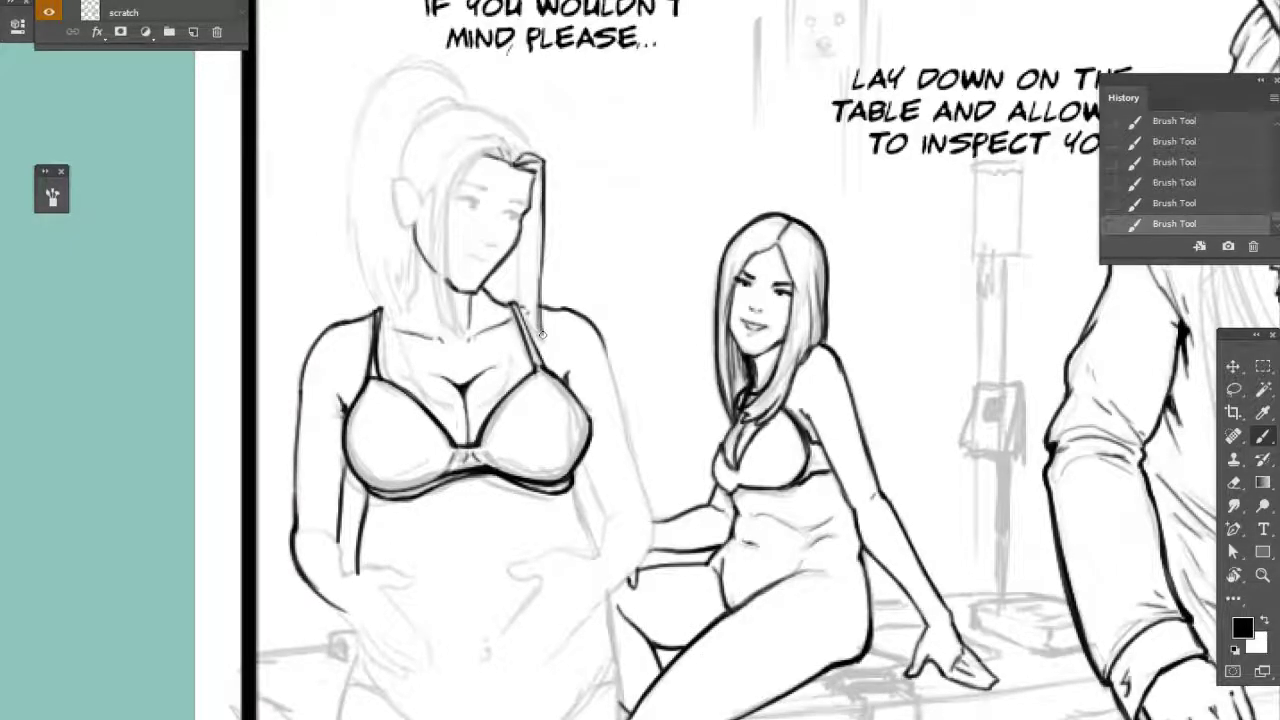
drag(544, 296, 530, 342)
mouse_move(524, 250)
mouse_down()
mouse_move(516, 320)
mouse_move(528, 306)
mouse_move(536, 324)
mouse_up()
drag(530, 276, 539, 332)
drag(541, 232, 541, 316)
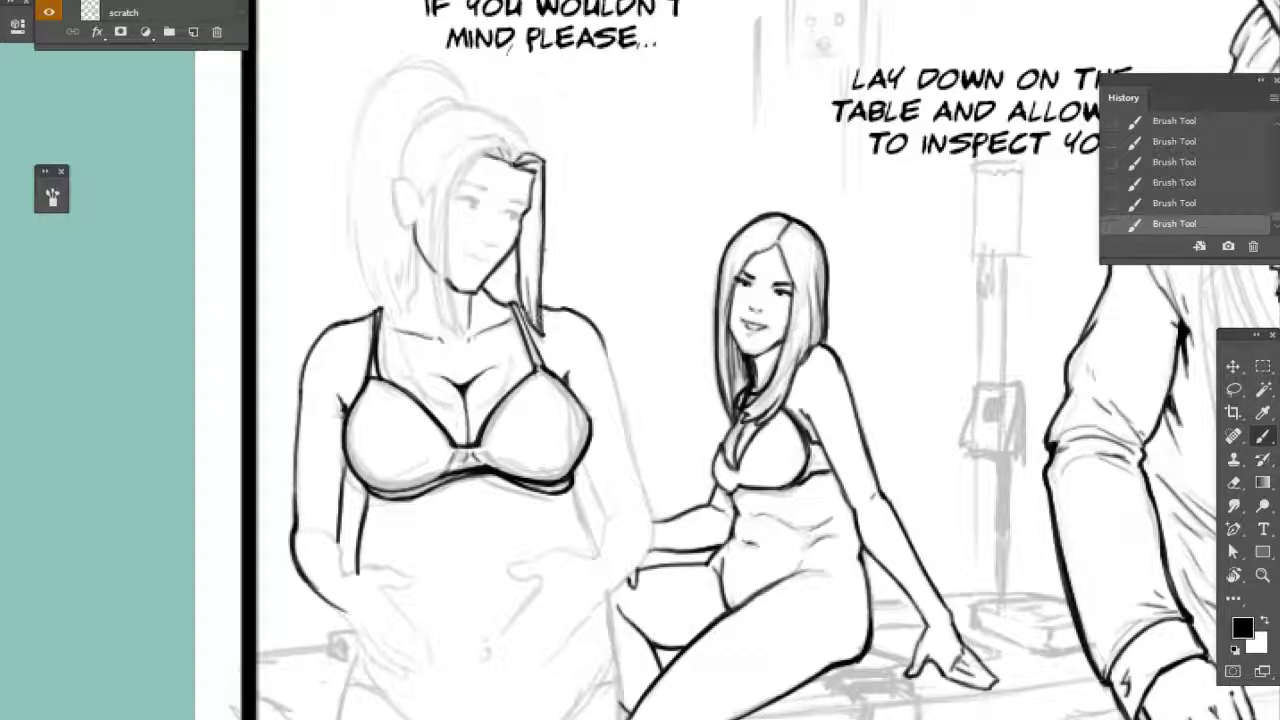
drag(543, 200, 542, 294)
drag(544, 164, 543, 232)
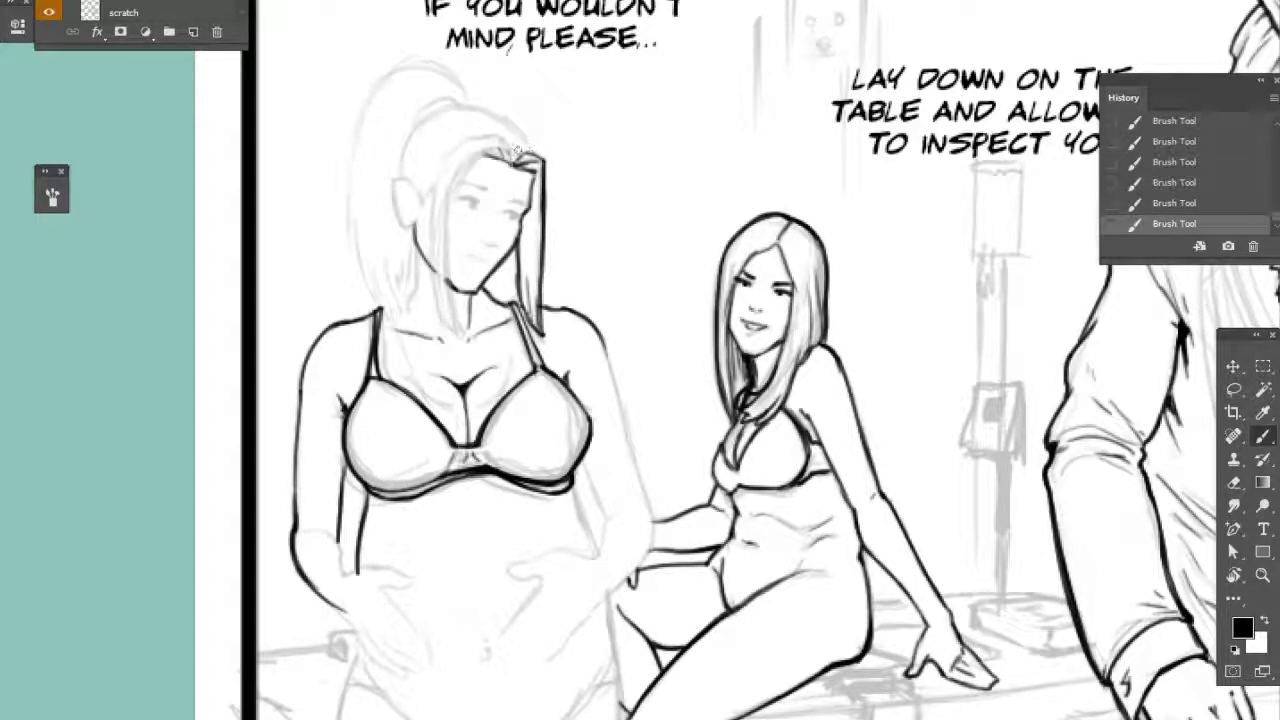
- Ink the long loose hair strand framing the left side of the face from the hairline down to the collarbone
mouse_move(518, 152)
mouse_down()
mouse_move(478, 134)
mouse_move(432, 198)
mouse_move(436, 350)
mouse_up()
drag(436, 296, 452, 358)
drag(456, 168, 446, 278)
mouse_move(494, 146)
mouse_down()
mouse_move(448, 222)
mouse_move(450, 278)
mouse_up()
drag(452, 204, 460, 340)
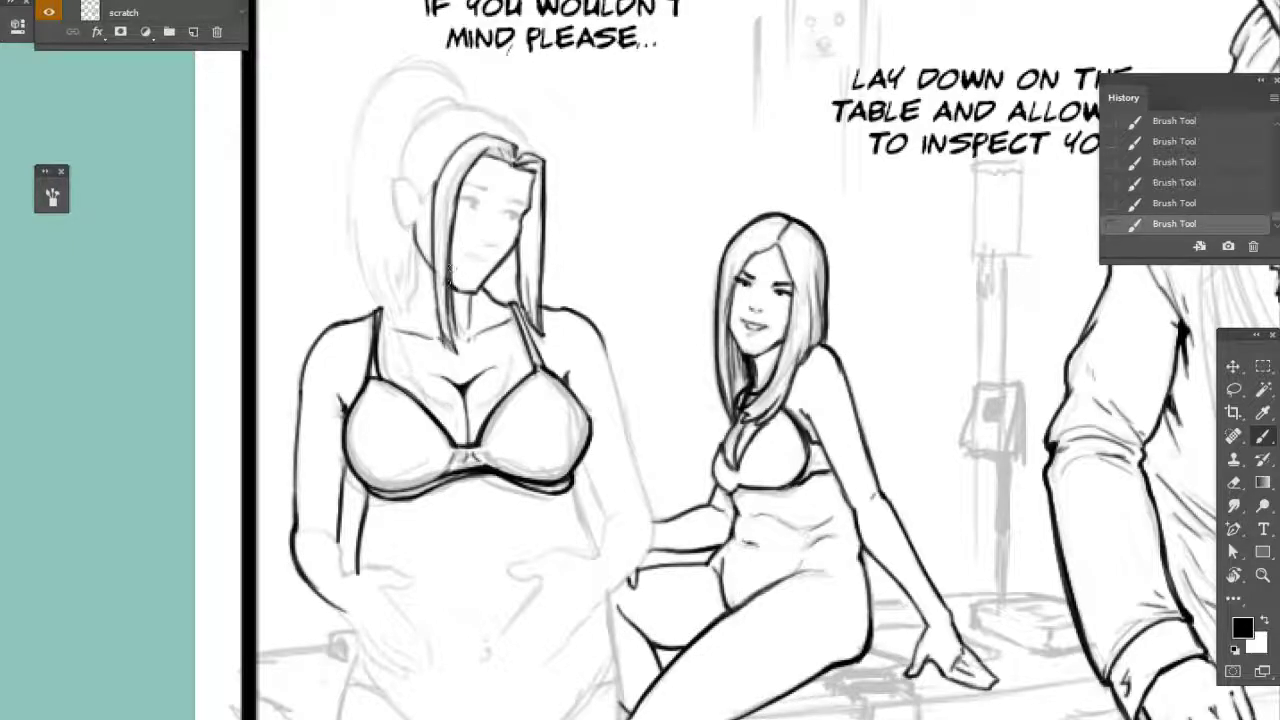
- Erase stray ink and re-ink the inner edge of the long hair strand framing the left side of the pregnant woman's face
mouse_move(448, 278)
mouse_down()
mouse_move(464, 350)
mouse_move(446, 240)
mouse_move(448, 330)
mouse_up()
key(e)
key(b)
drag(448, 198, 456, 288)
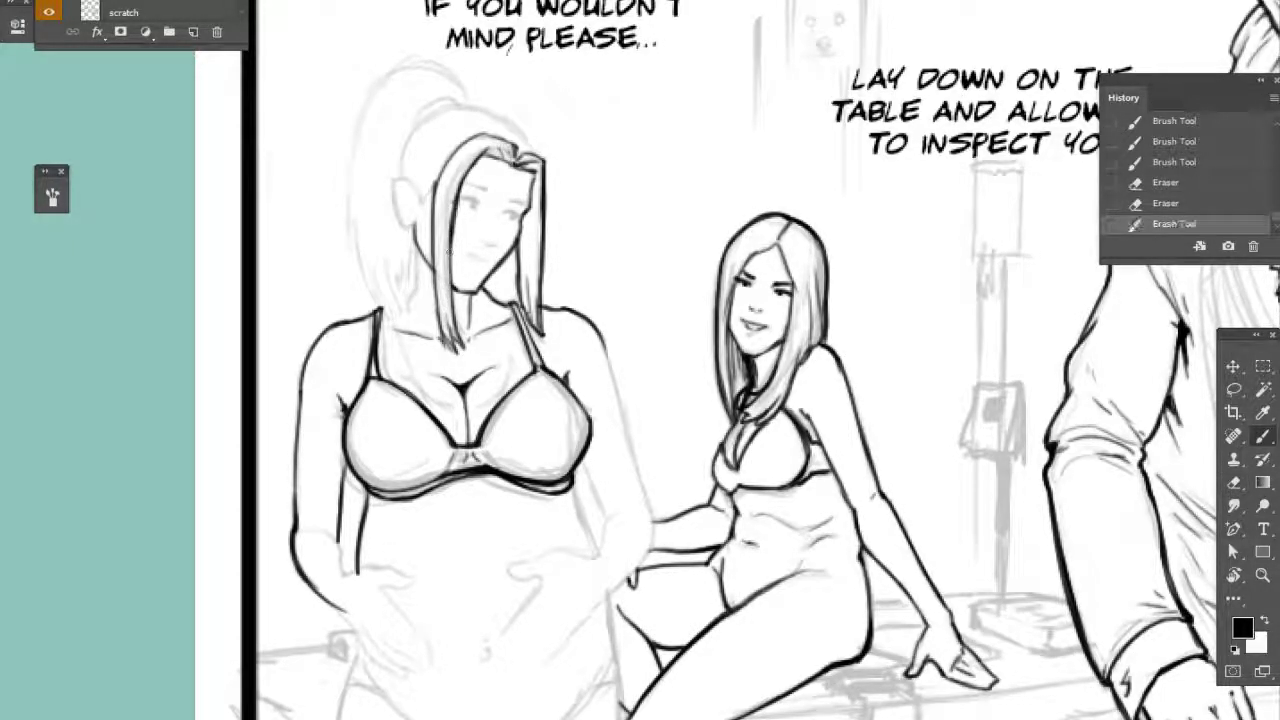
drag(446, 244, 456, 310)
drag(448, 296, 460, 336)
drag(450, 270, 458, 330)
mouse_move(452, 194)
mouse_down()
mouse_move(460, 222)
mouse_move(467, 182)
mouse_move(450, 274)
mouse_up()
key(e)
key(b)
- Review the inked figures in the comic page's upper row, especially the large ponytailed woman in the hospital-setup panel
drag(768, 299, 750, 327)
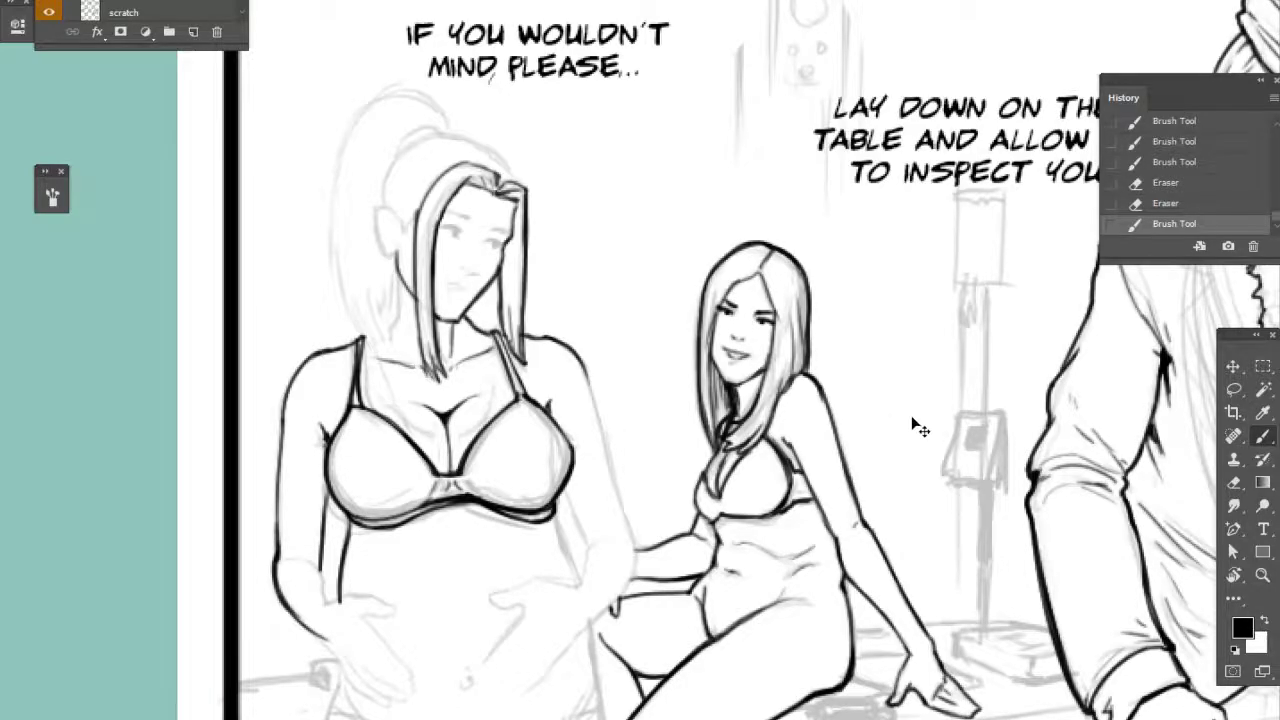
key(ctrl+minus)
drag(1153, 311, 871, 477)
drag(700, 300, 603, 575)
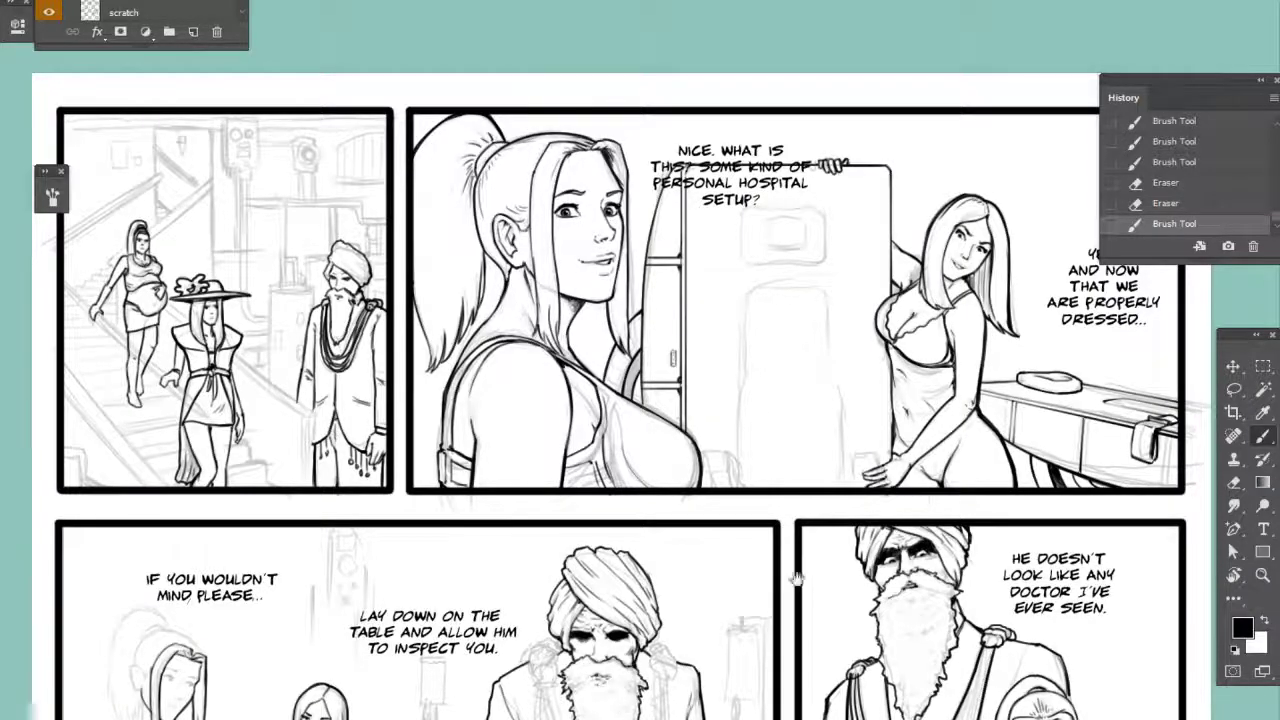
drag(837, 437, 690, 400)
drag(630, 362, 668, 366)
- Switch to the browser, view the "Tales from the Crib Keeper 7 coming soon" artwork from the DeviantArt profile, and return to the comic page
key(alt+Tab)
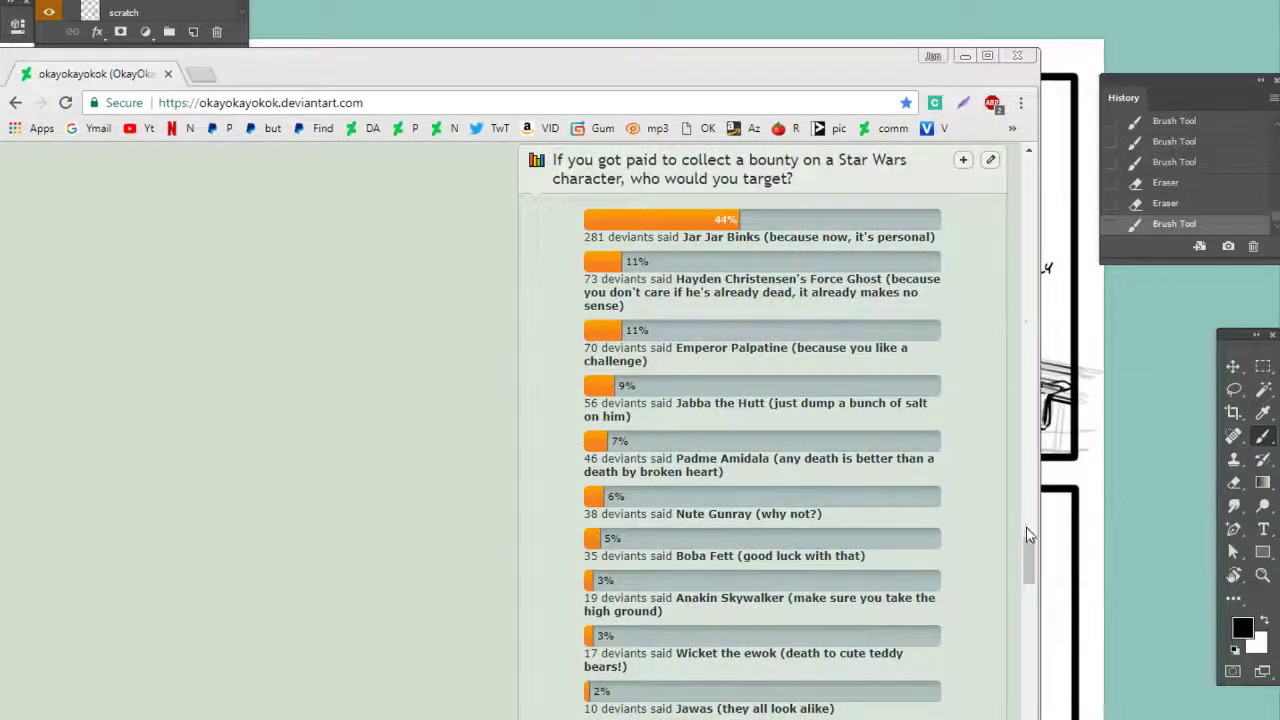
scroll(1018, 362, up, 10)
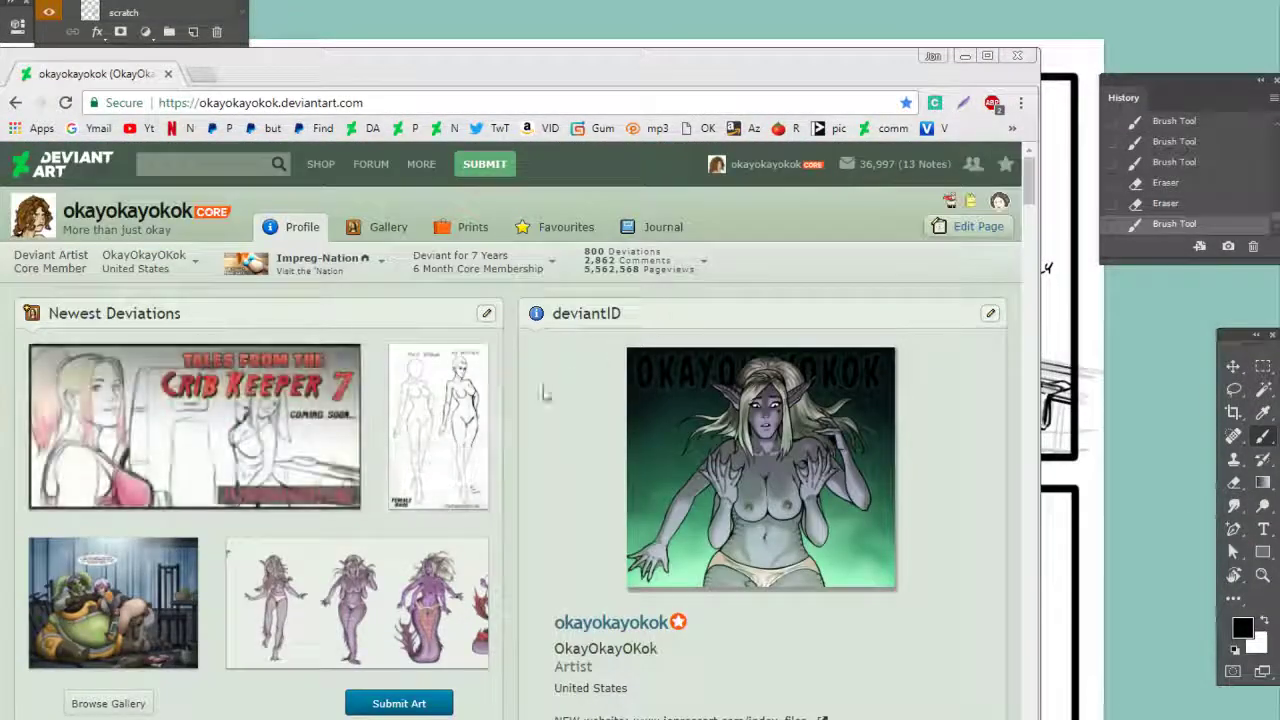
click(356, 422)
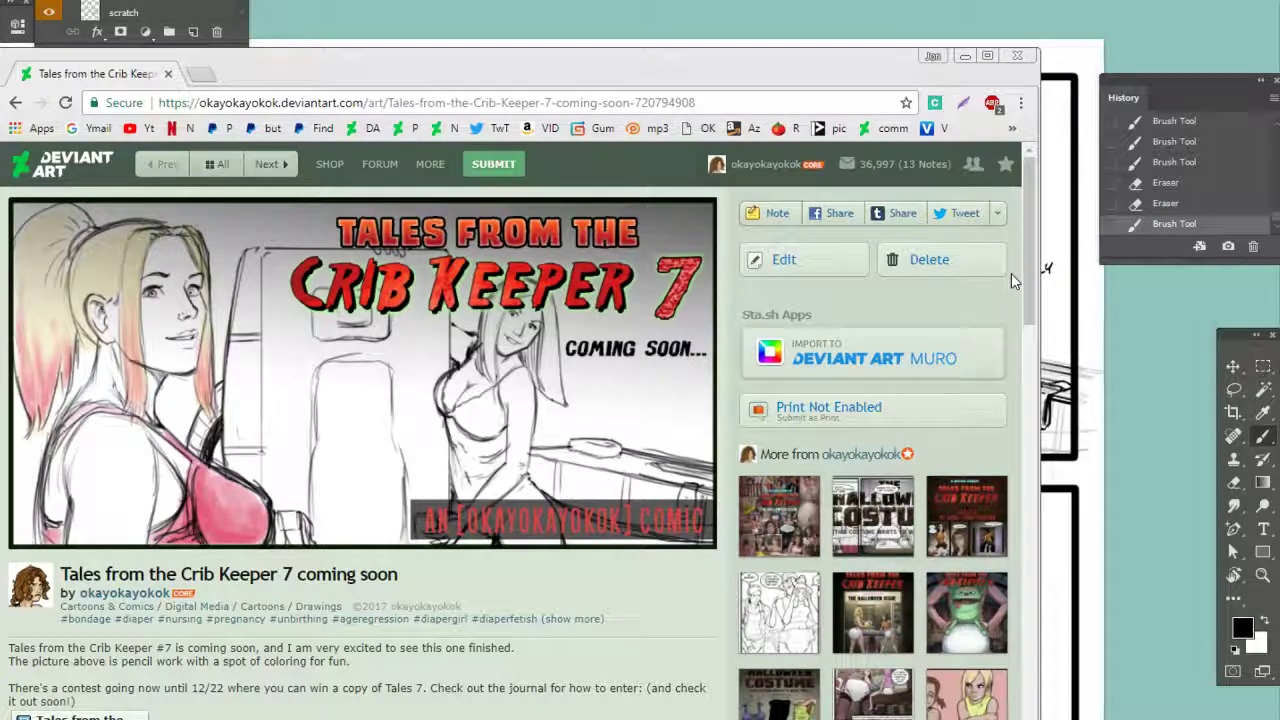
key(alt+Tab)
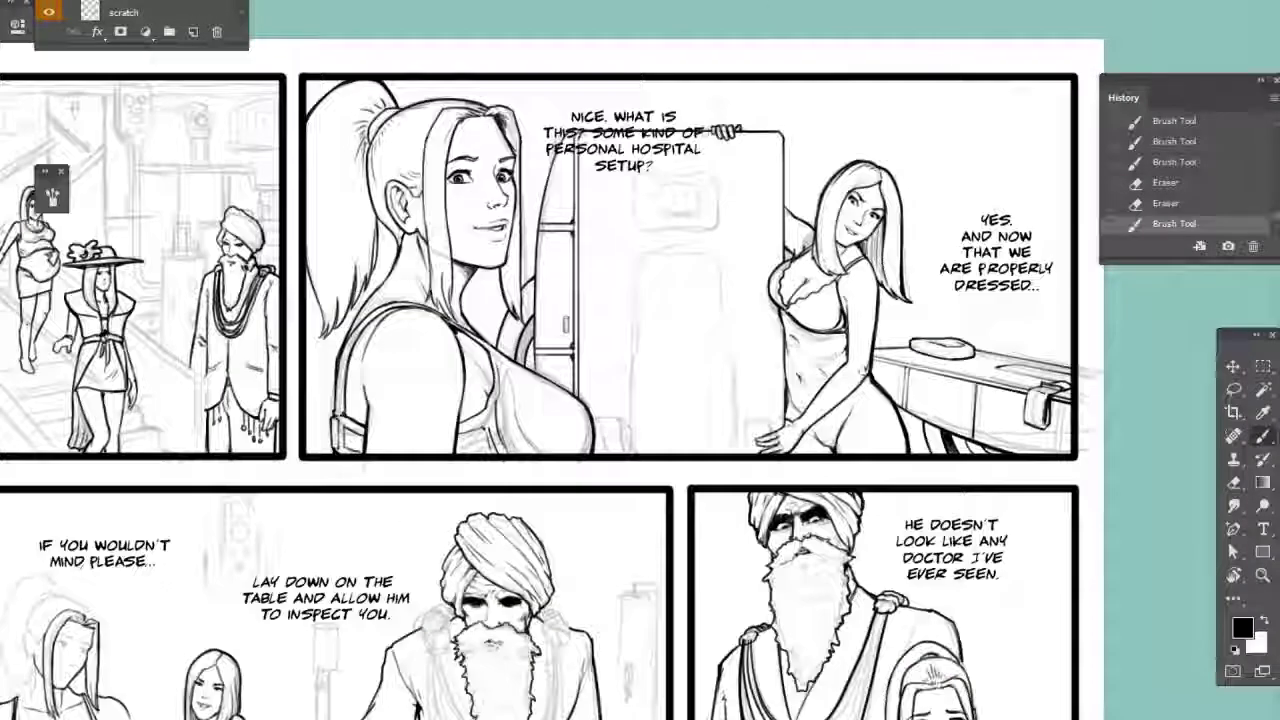